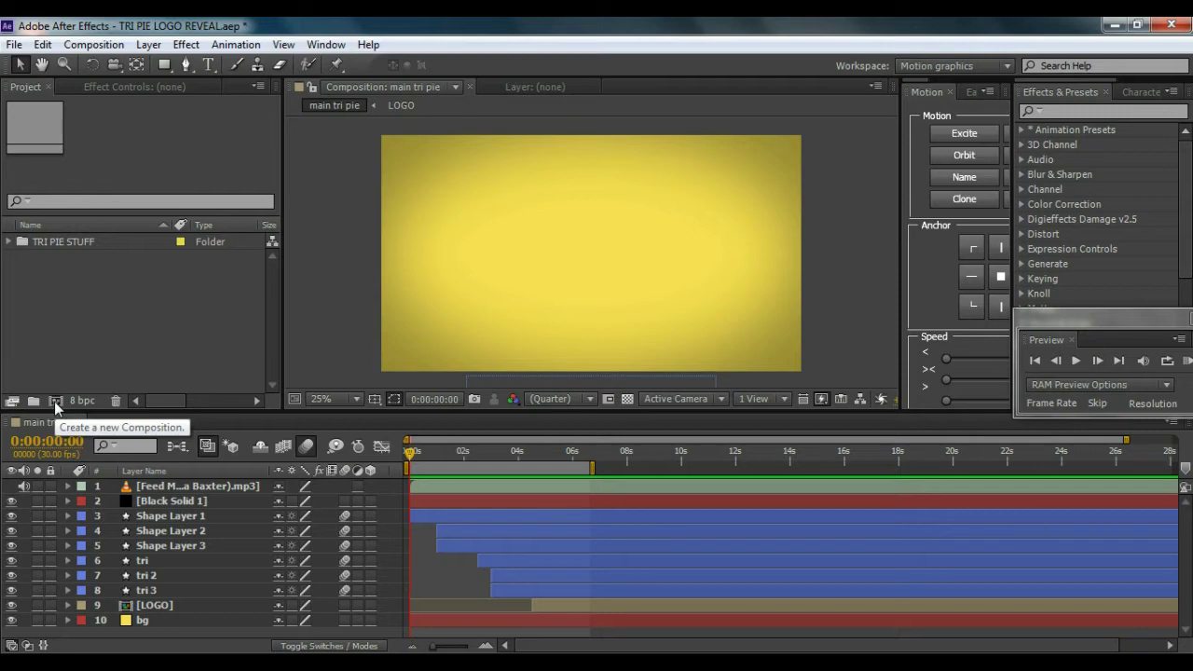
Step: Create a new 1920 × 1080 composition at 30 frames per second with a 10-second duration
left_click(54, 401)
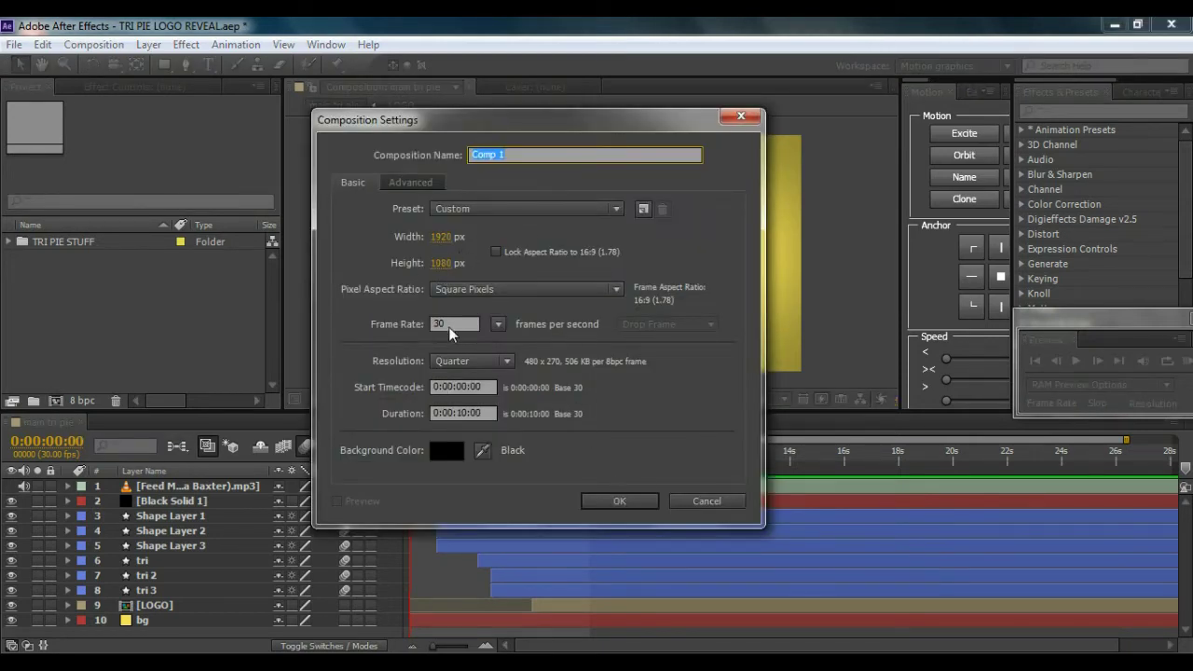
left_click(617, 502)
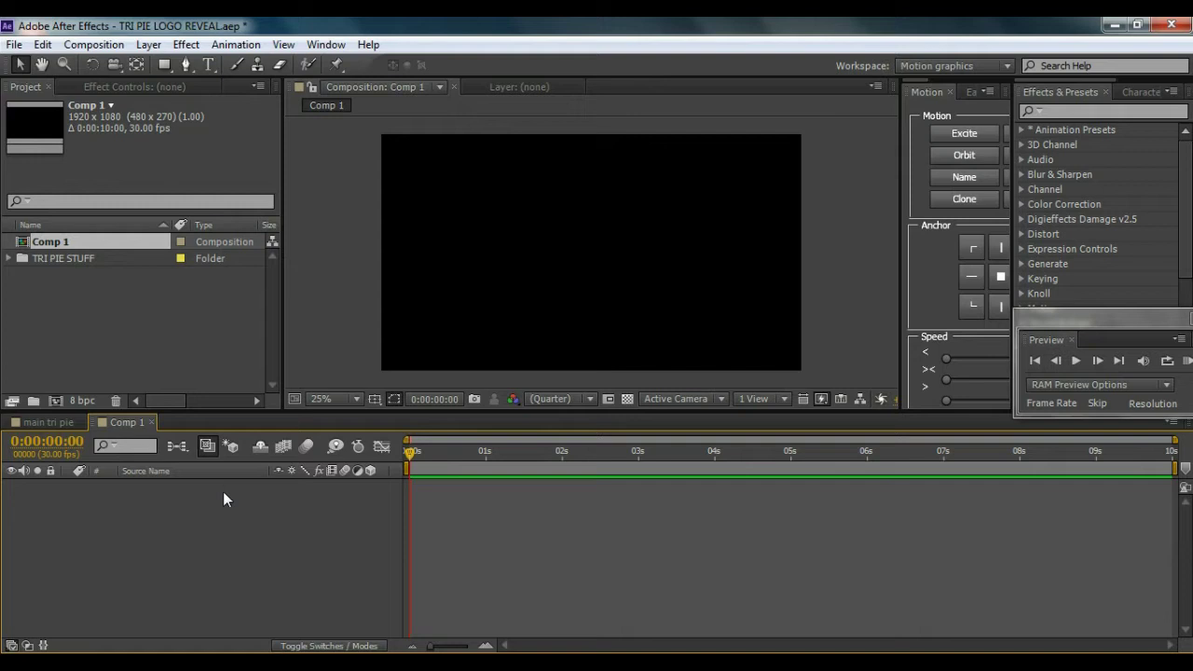
Step: Add a comp-sized yellow solid named bg to the composition and lock its layer
right_click(208, 510)
mouse_move(408, 326)
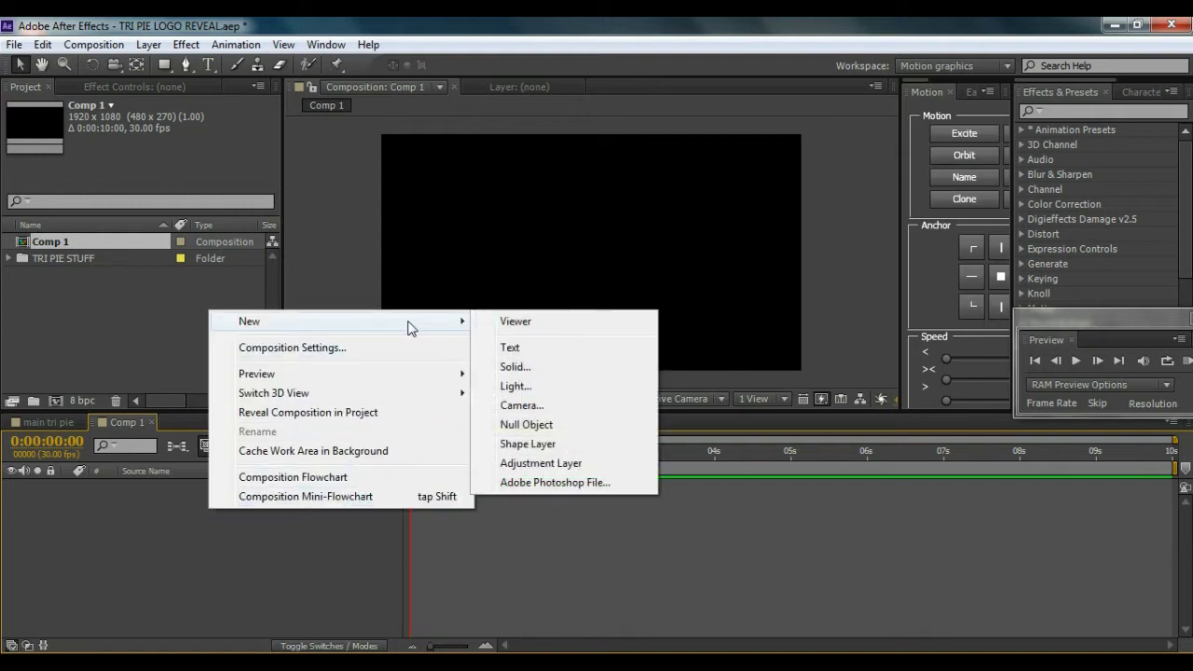
left_click(515, 367)
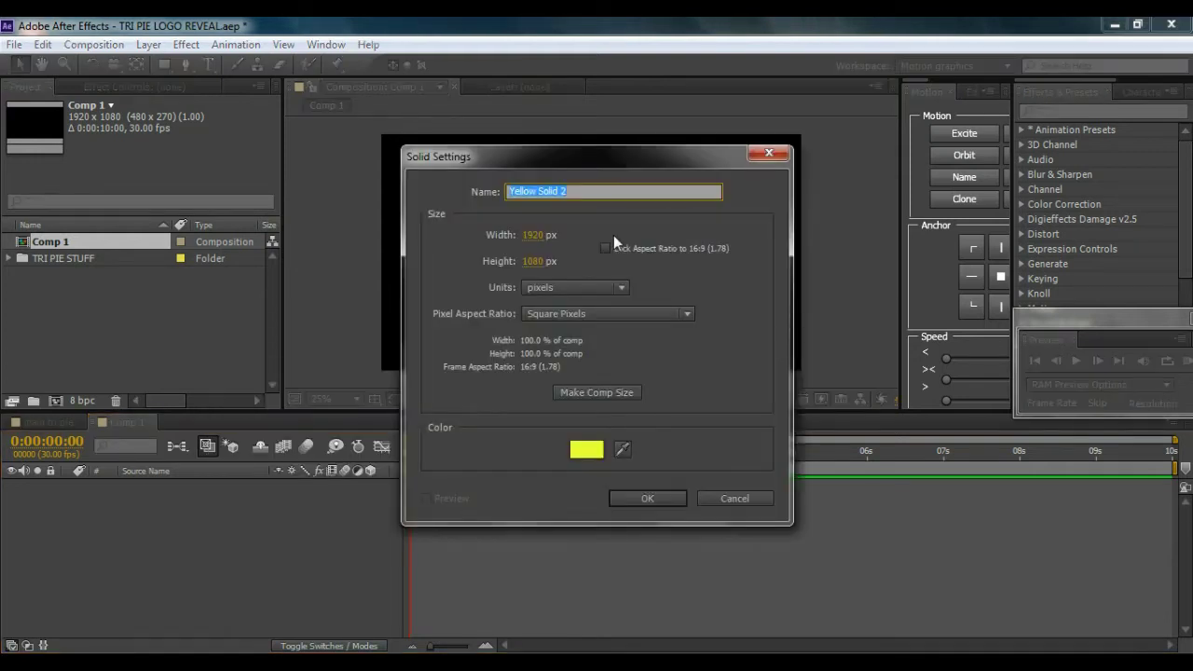
type("bg")
left_click(594, 454)
left_click_drag(769, 410, 771, 397)
left_click(923, 380)
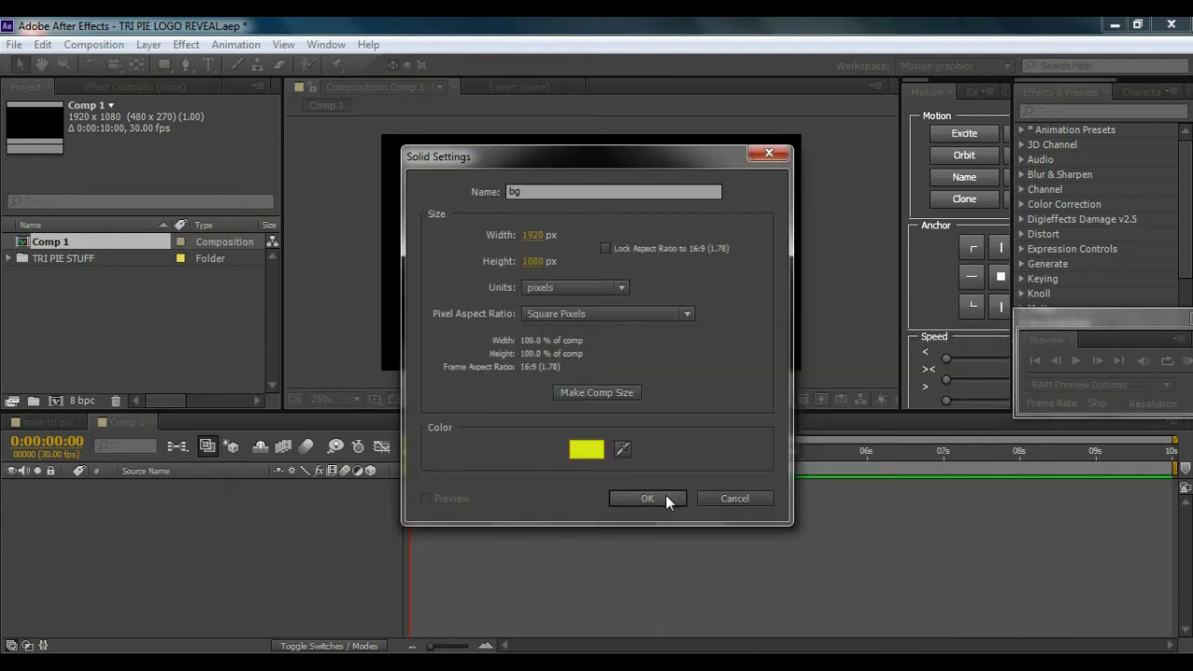
left_click(659, 495)
left_click(266, 564)
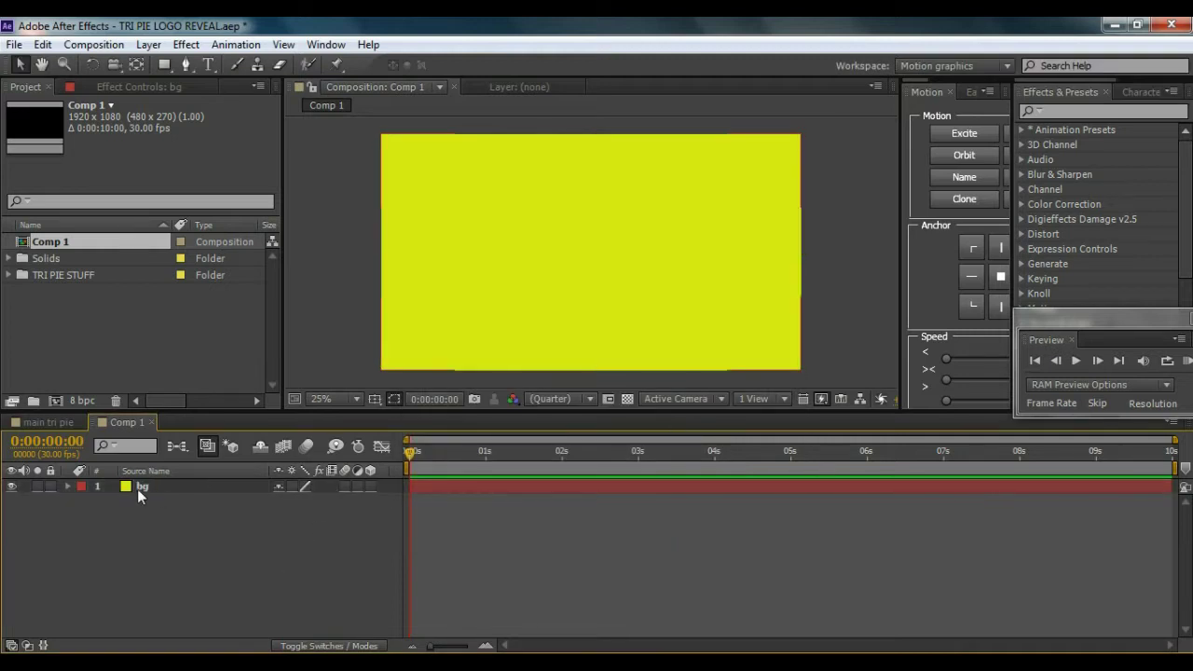
left_click(50, 487)
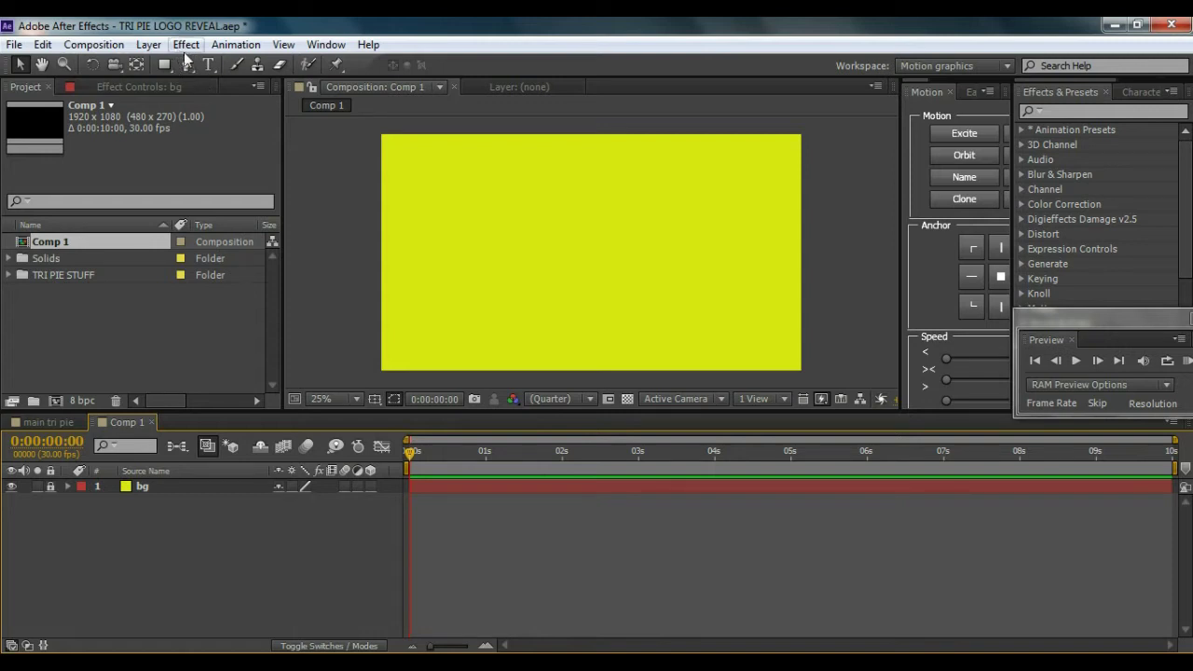
Step: Show the Title/Action Safe guides over the composition and add an empty shape layer above bg
left_click(375, 399)
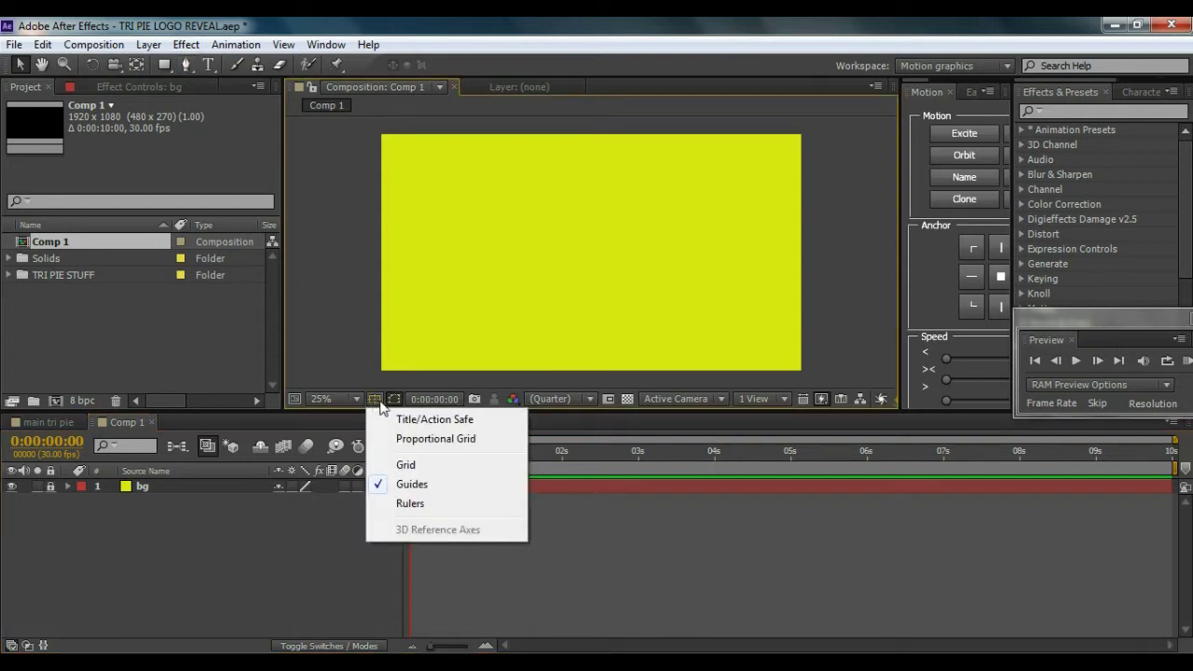
left_click(414, 422)
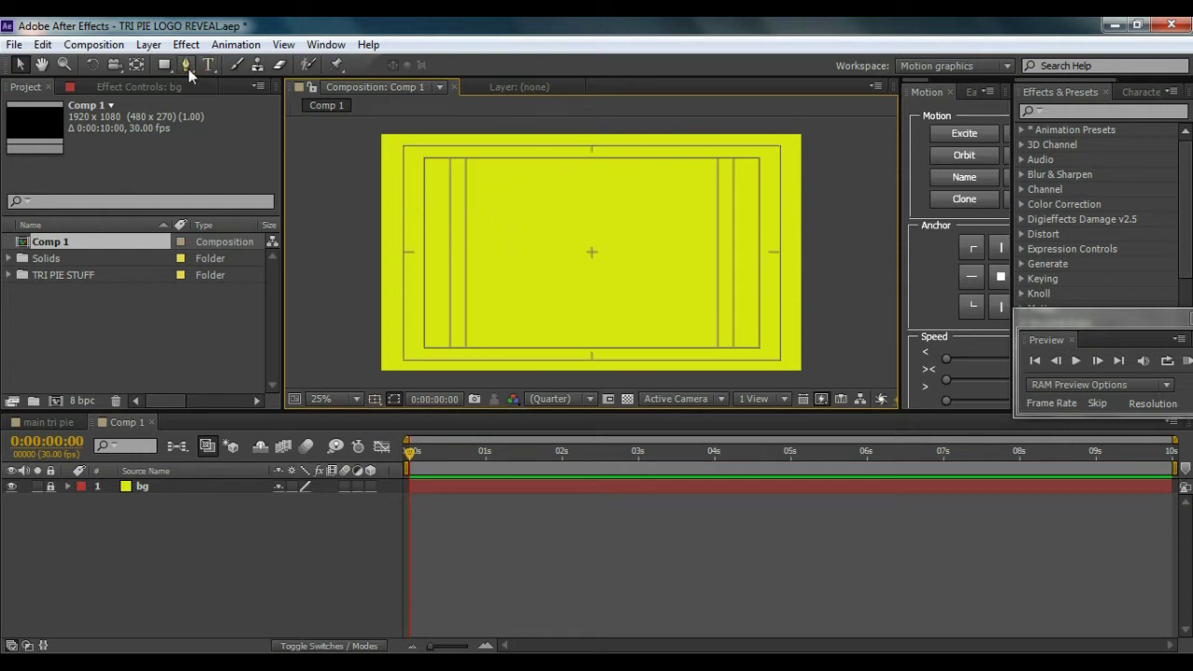
right_click(196, 518)
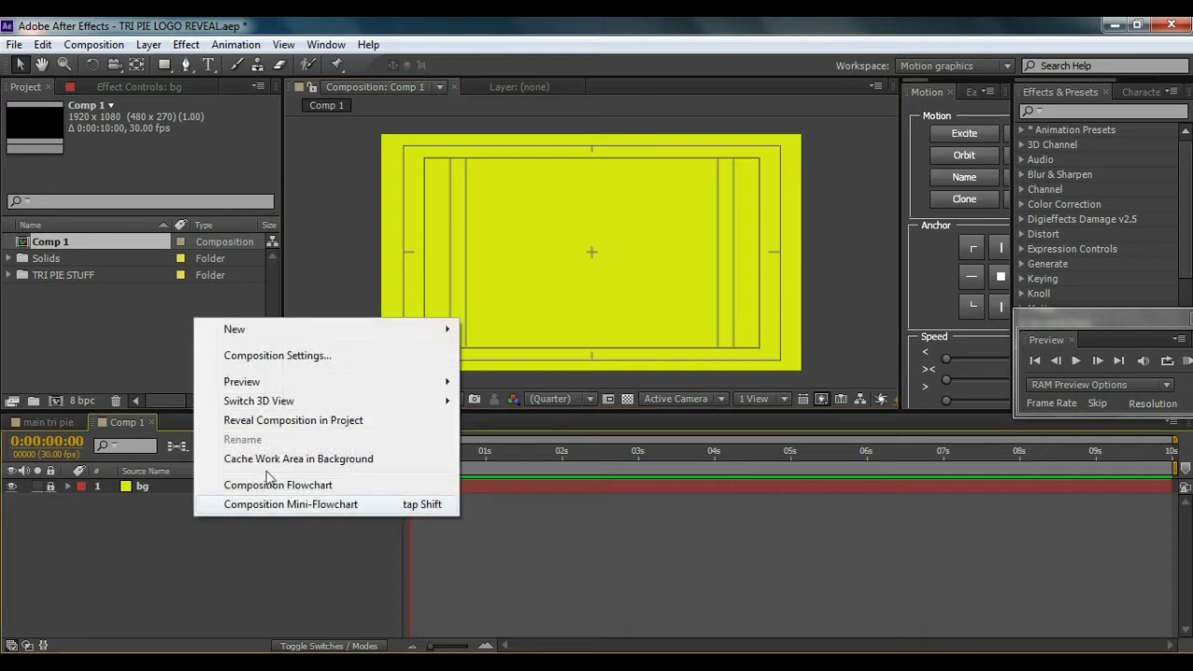
mouse_move(446, 328)
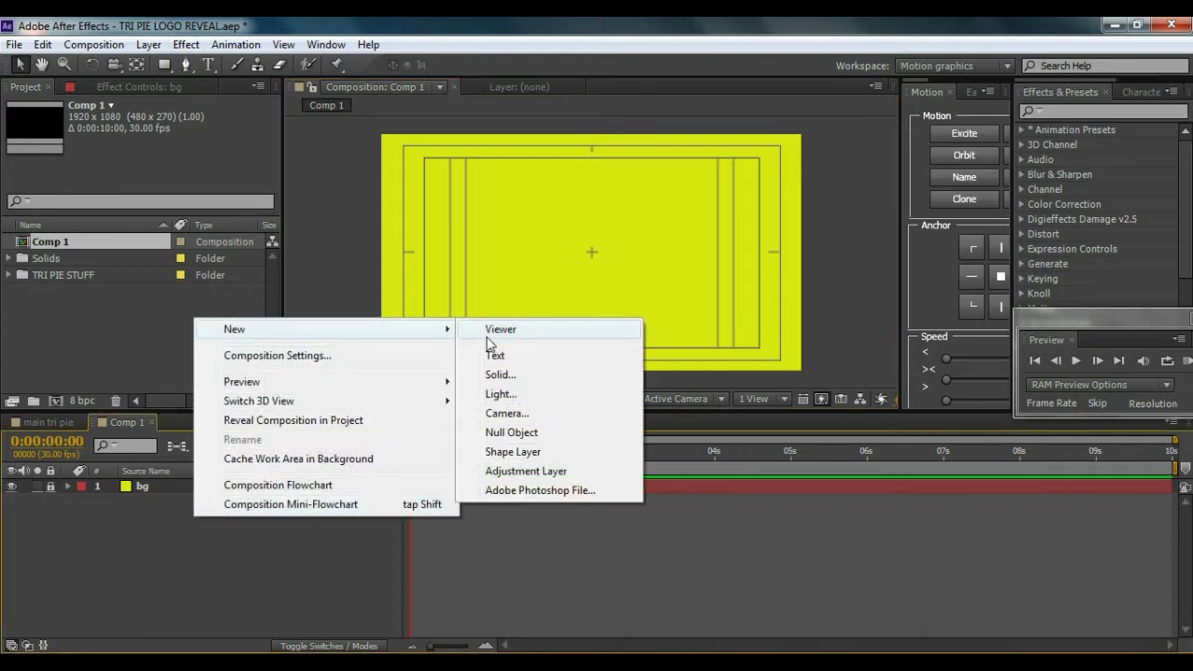
left_click(513, 451)
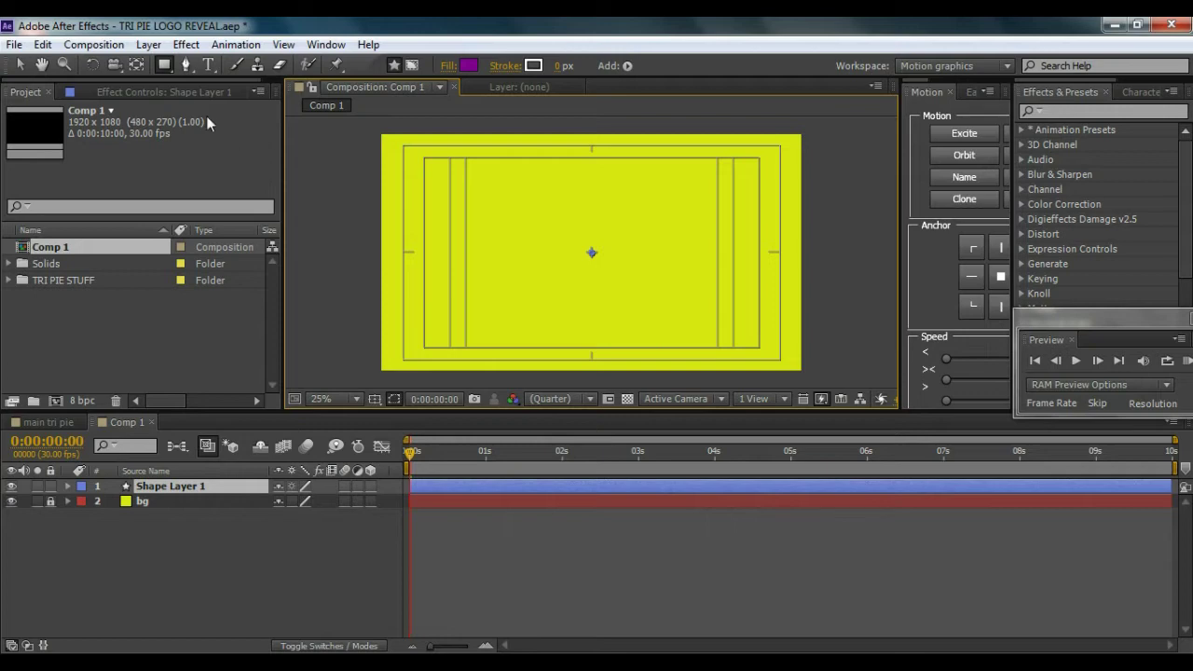
Step: Draw a purple triangle with the Pen tool from the top-centre safe mark to the lower title-safe corners, and hide the guides
left_click(186, 67)
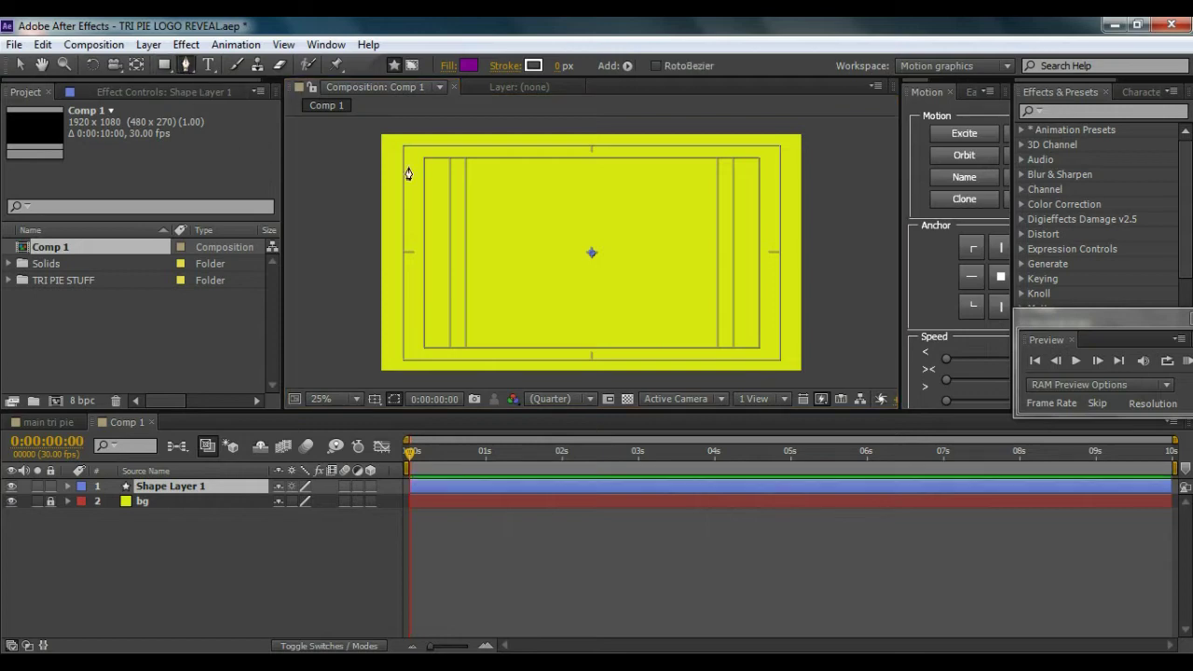
left_click(591, 147)
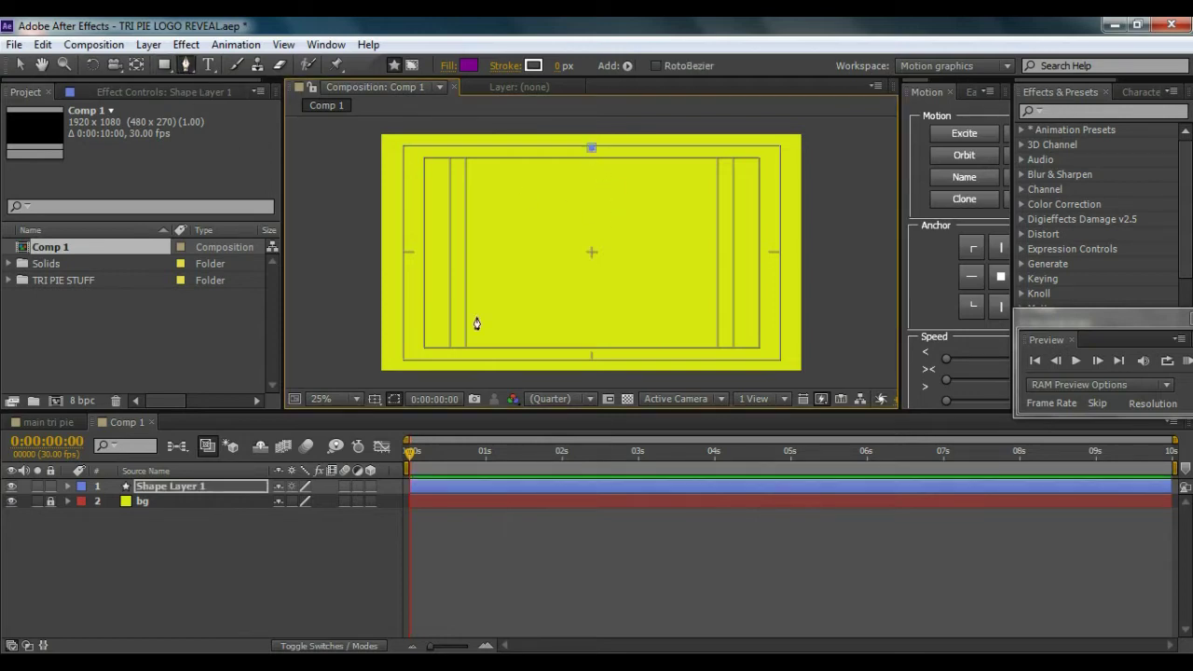
left_click(424, 347)
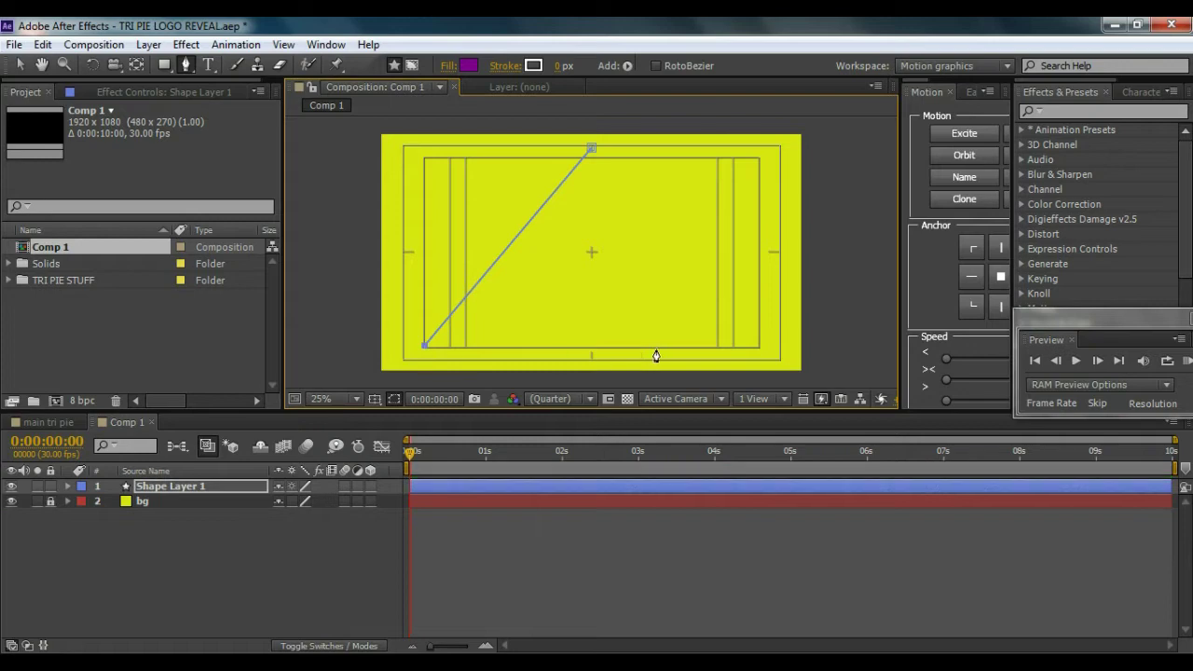
left_click(758, 346)
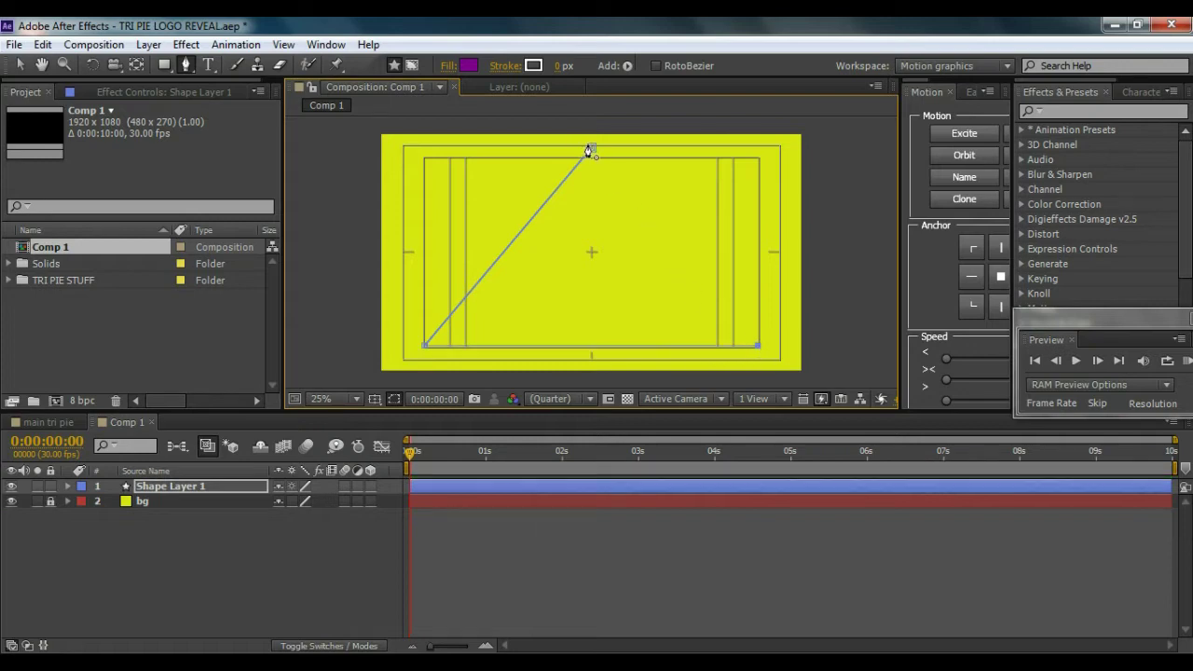
left_click(591, 148)
left_click(18, 64)
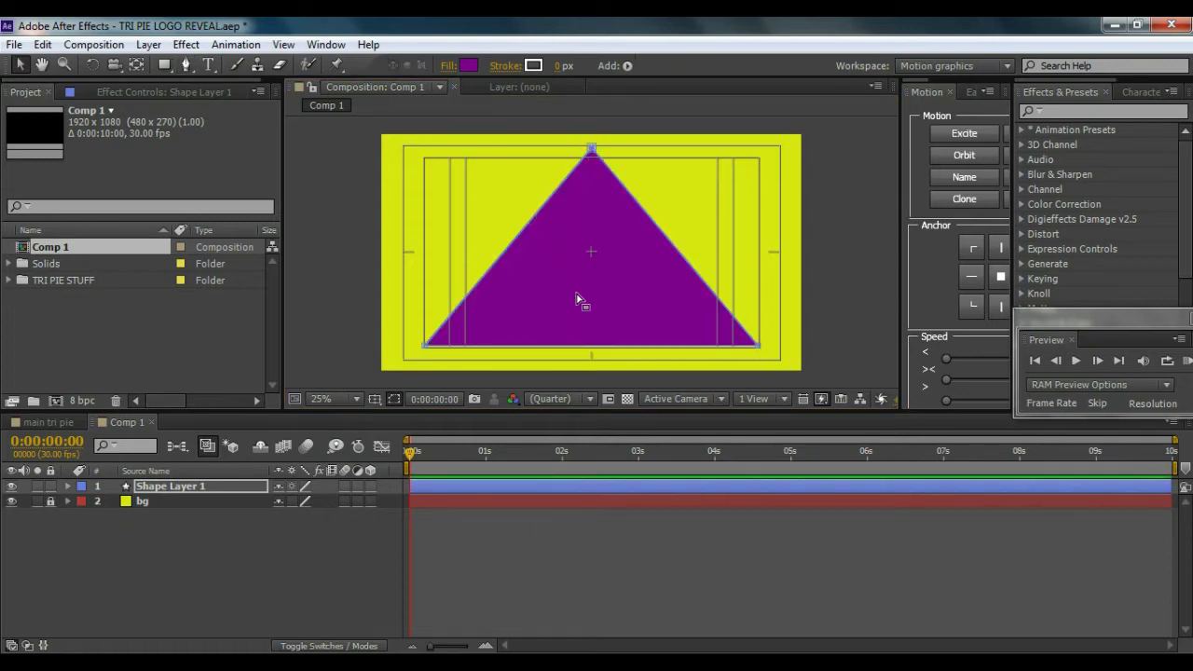
left_click(578, 305)
key("apostrophe")
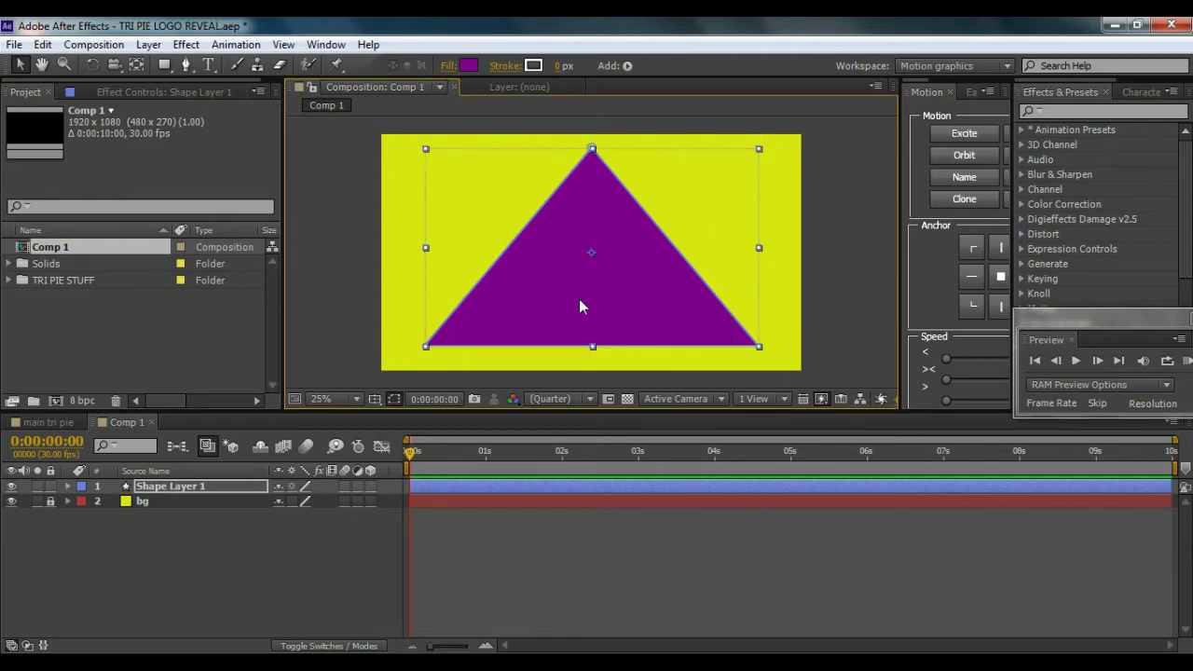
Step: Reveal the triangle layer's Scale property and unlink its width and height proportions
left_click(173, 489)
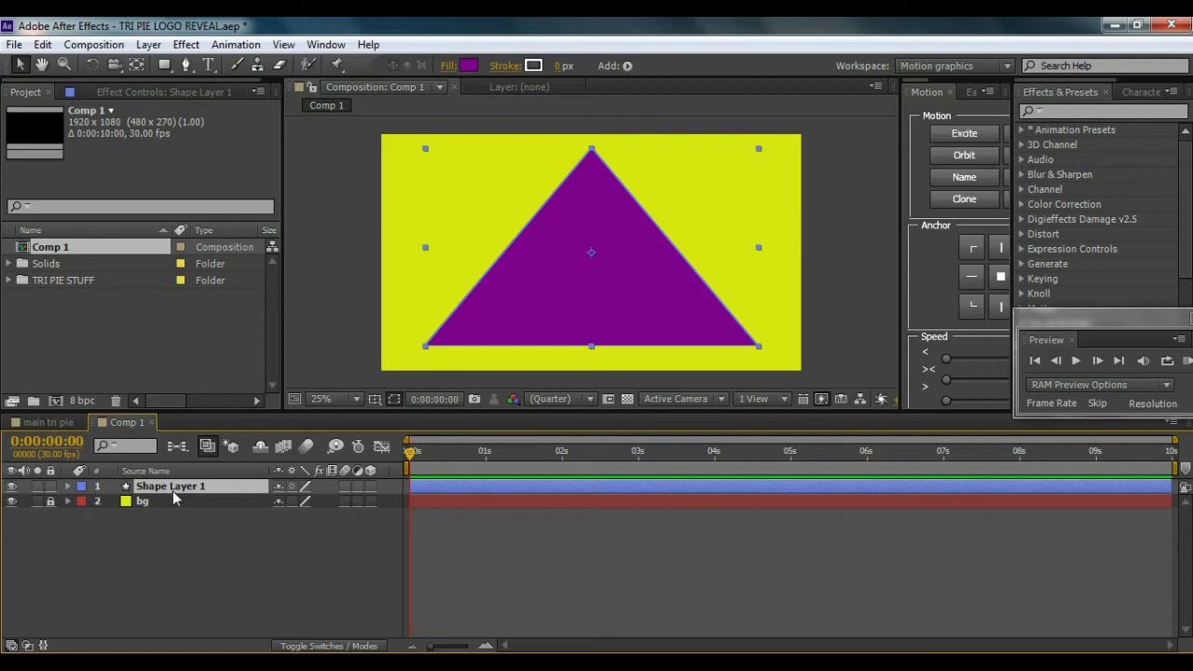
key("s")
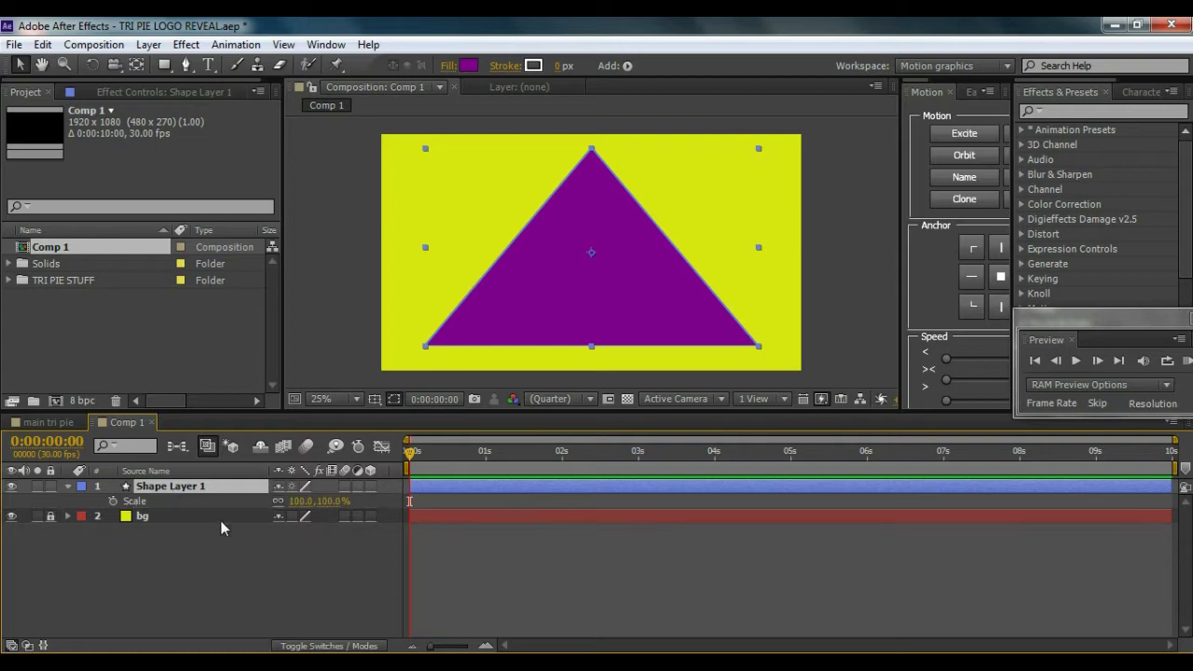
left_click(278, 503)
left_click_drag(296, 501, 327, 502)
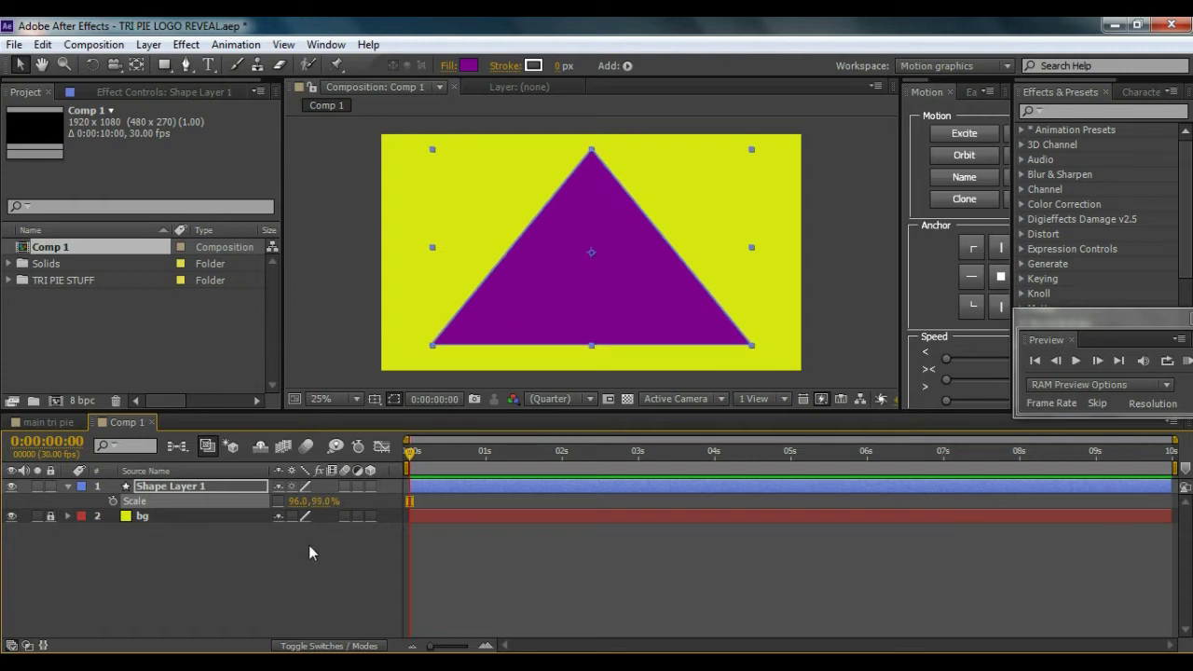
key("ctrl+z")
key("ctrl+z")
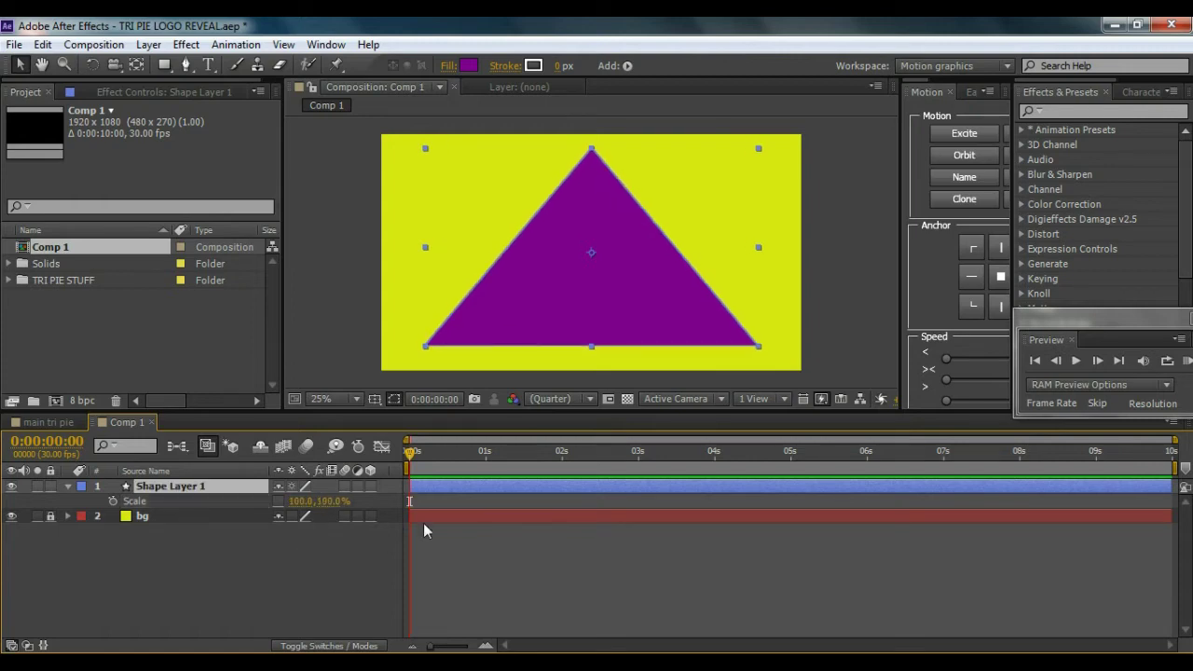
Step: Scale the triangle to 90% wide by 156% high and move it below the frame to position 960, 1878
left_click_drag(311, 504, 369, 495)
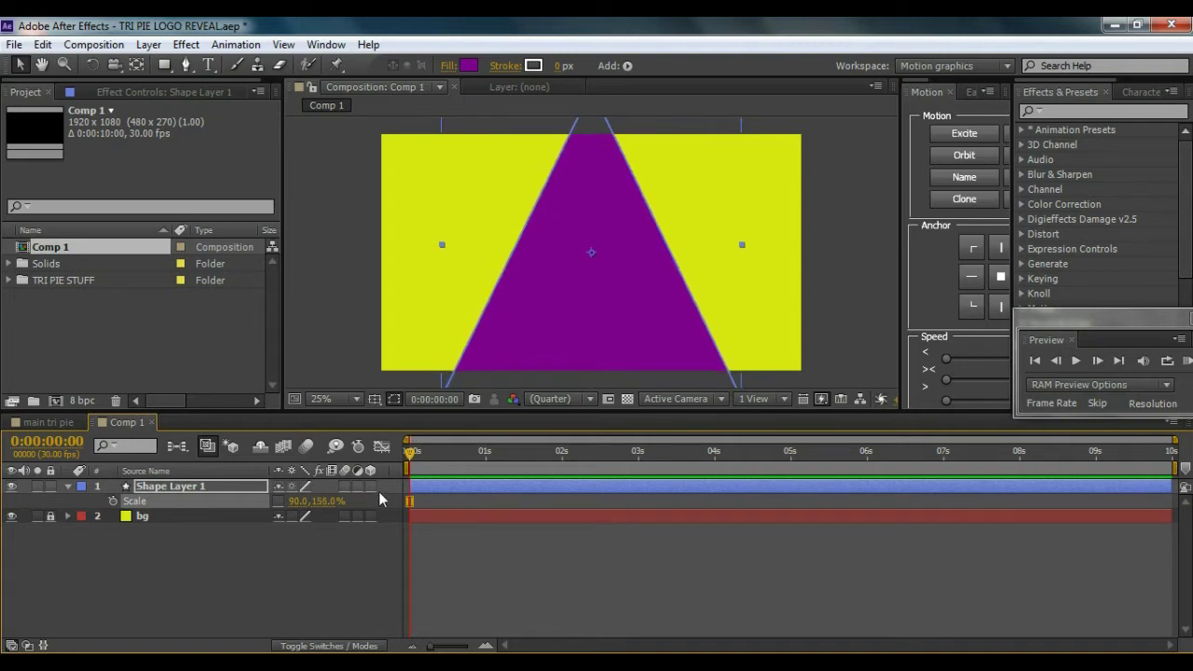
left_click(183, 490)
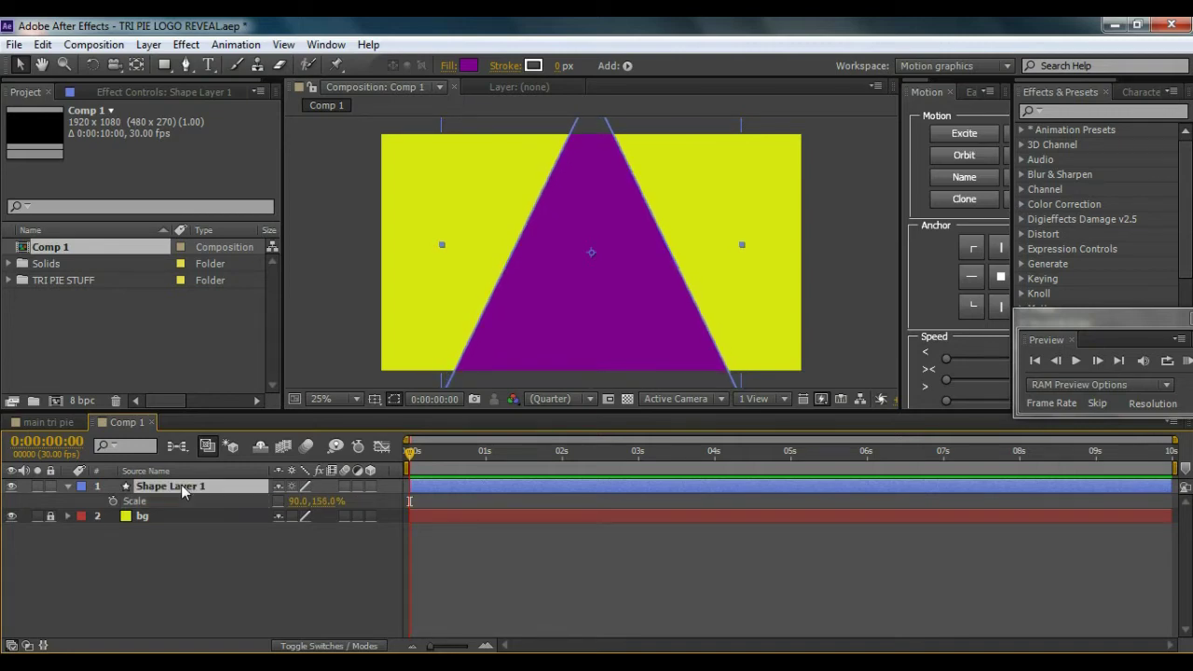
key("p")
left_click_drag(314, 503, 556, 511)
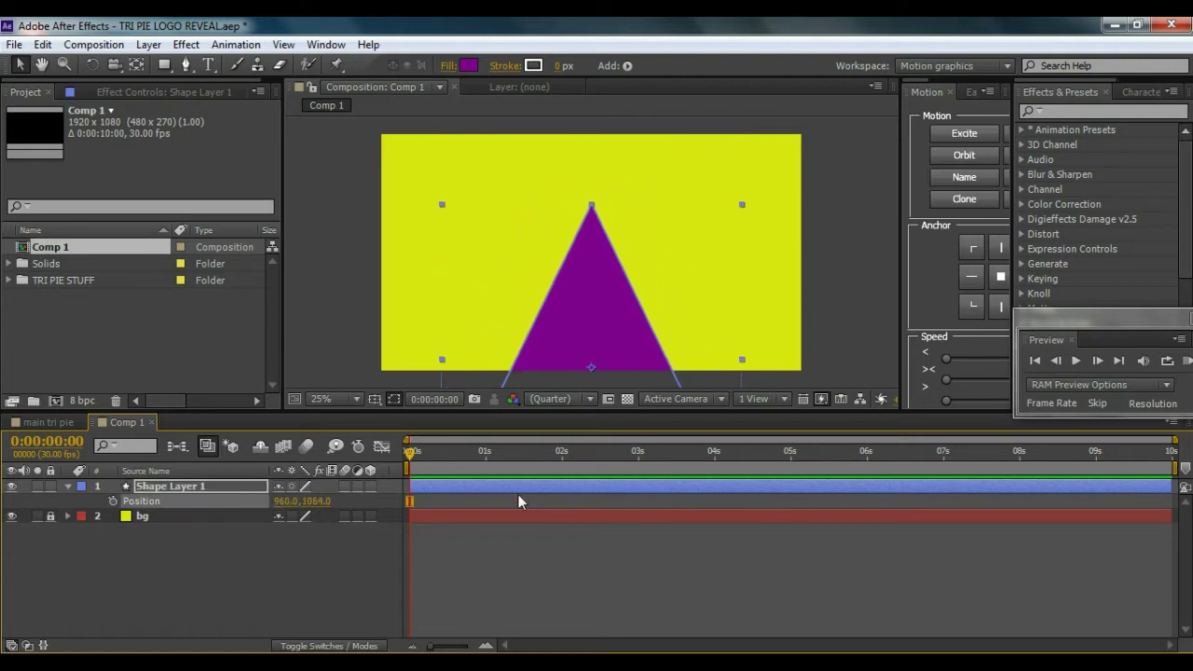
left_click_drag(325, 515, 910, 469)
left_click_drag(315, 503, 466, 518)
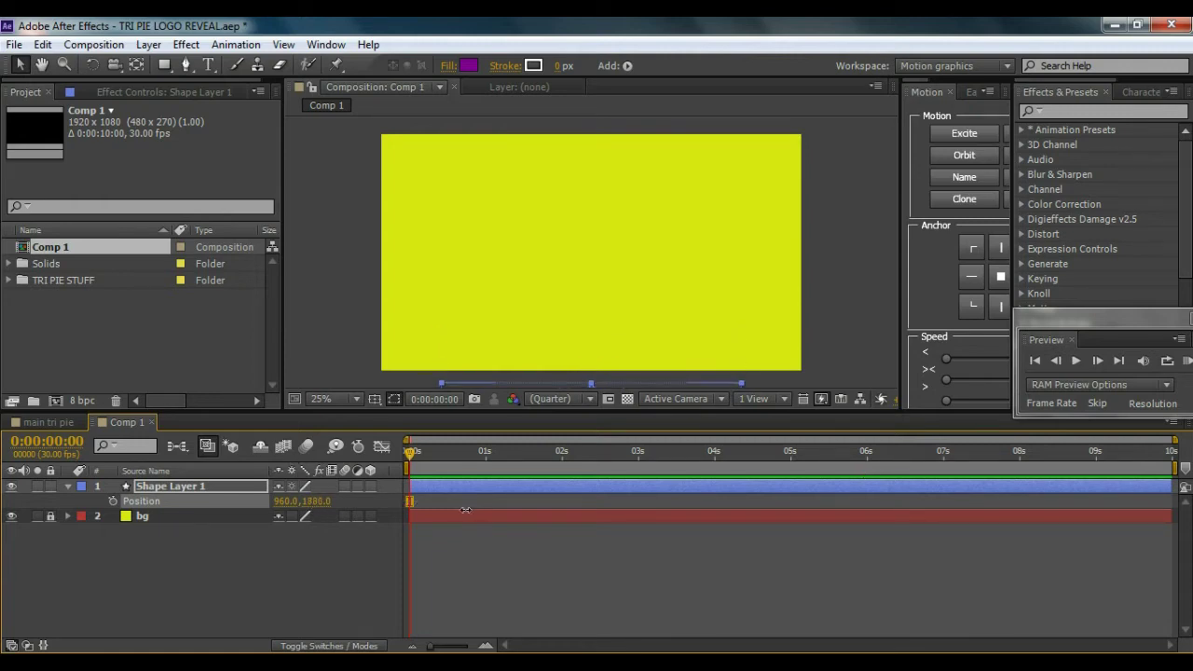
Step: Keyframe the triangle's position at the start, and at frame 20 raise it into the frame to 960, 570
left_click(112, 501)
left_click_drag(411, 454, 463, 458)
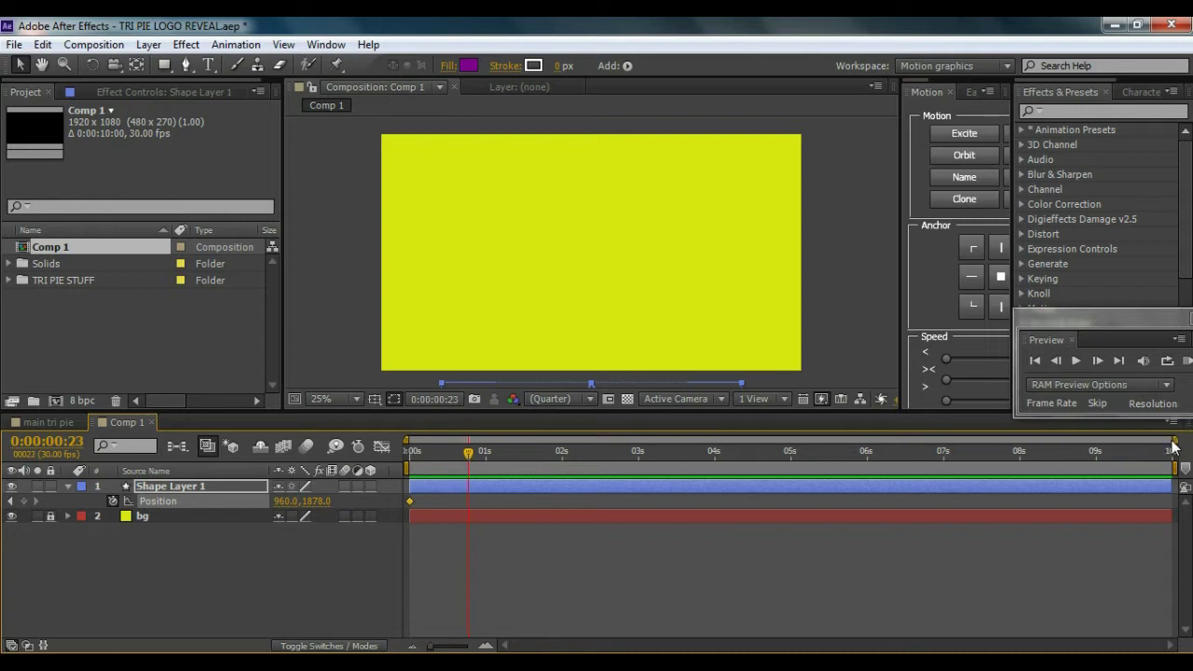
left_click_drag(1175, 439, 580, 439)
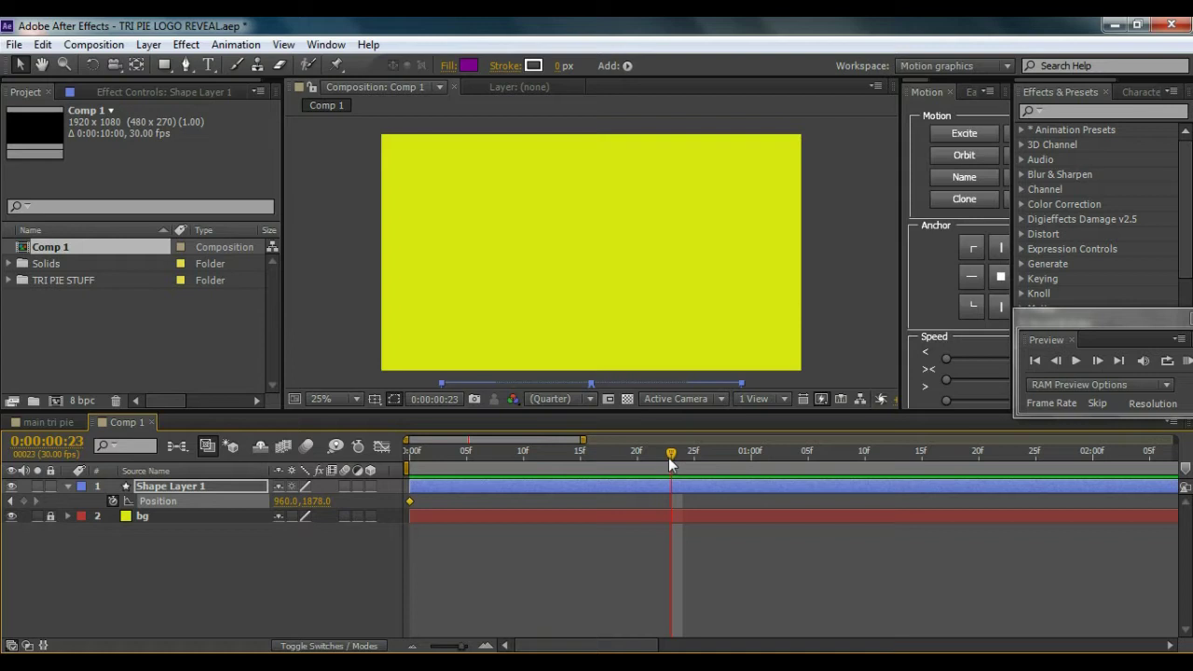
left_click_drag(672, 455, 637, 454)
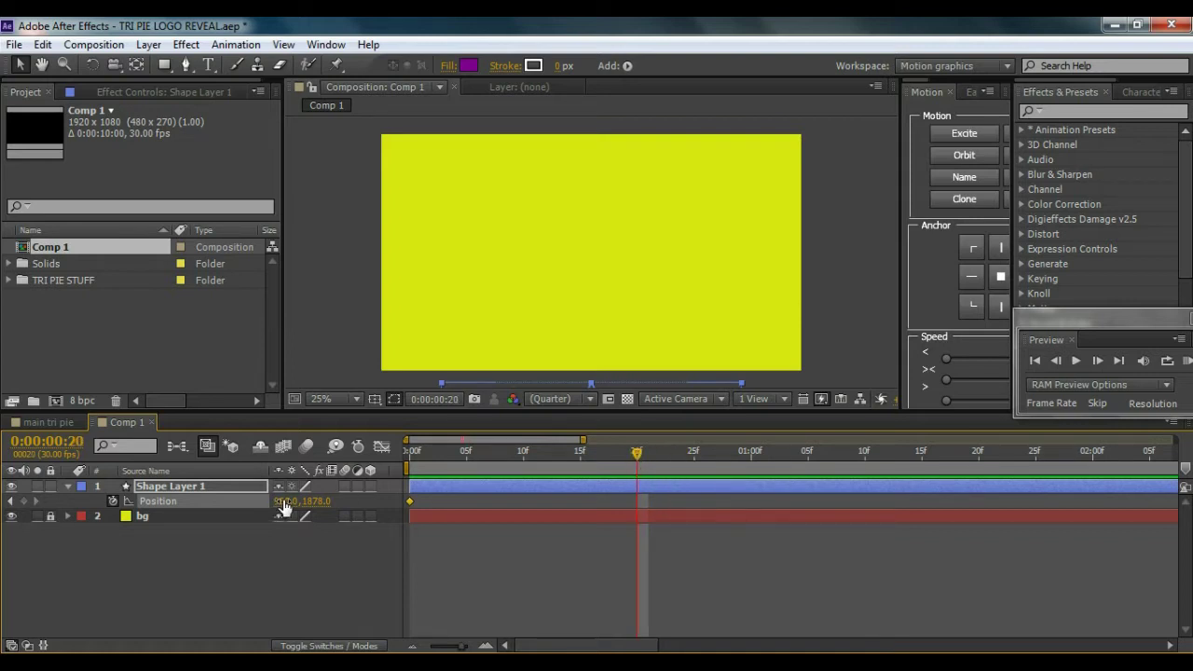
left_click_drag(317, 501, 42, 496)
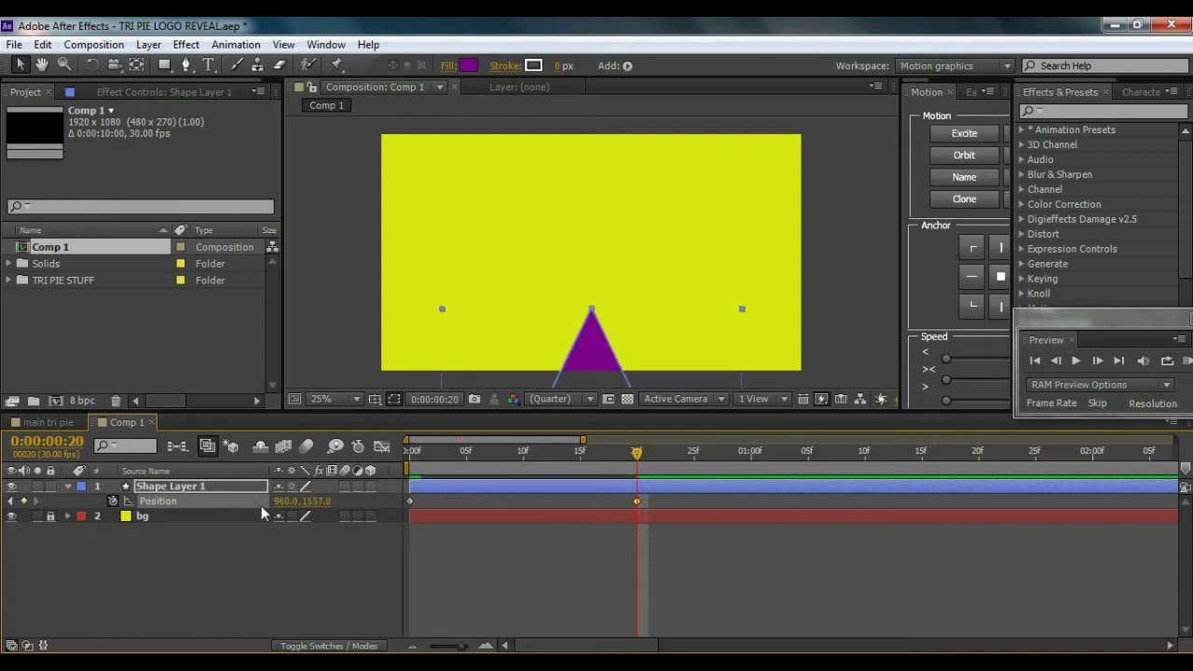
left_click_drag(314, 504, 162, 479)
left_click_drag(304, 506, 123, 502)
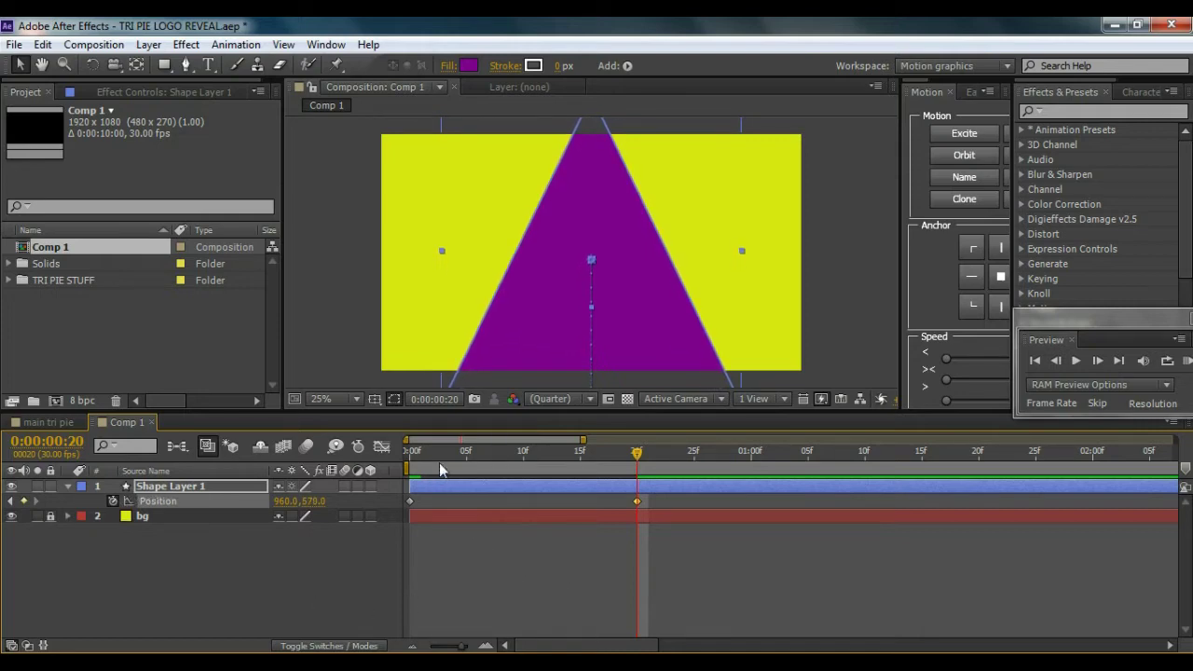
Step: Preview the triangle's rise and apply Easy Ease to both of its position keyframes
key("space")
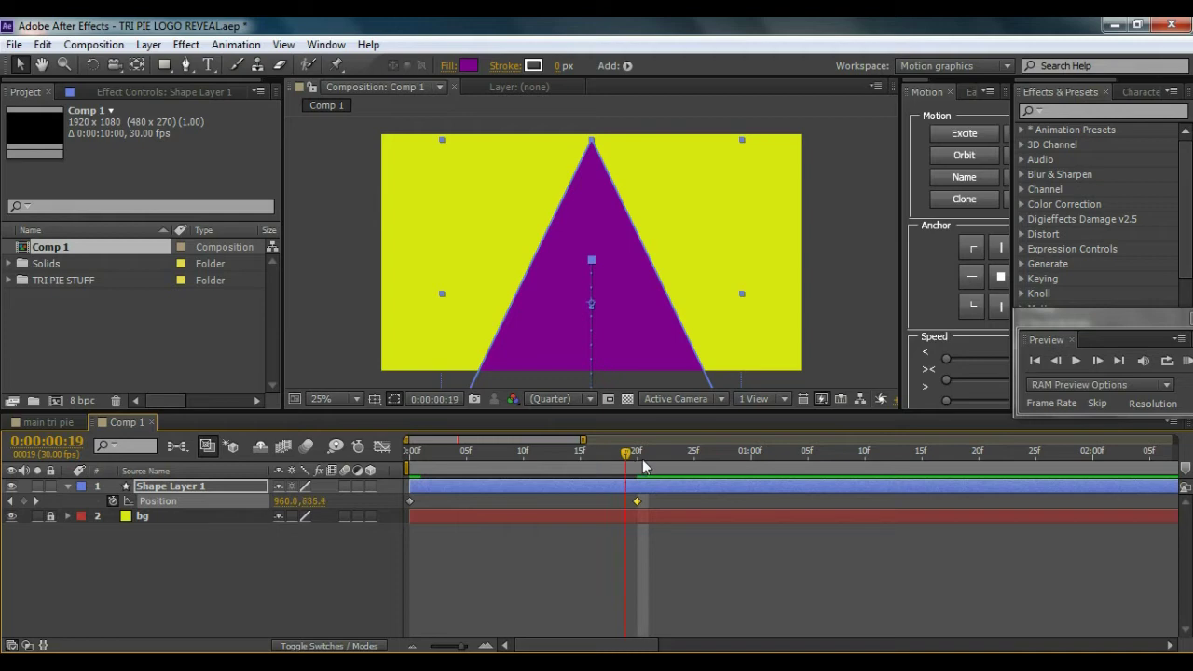
left_click(546, 468)
left_click(584, 544)
left_click_drag(683, 497, 405, 512)
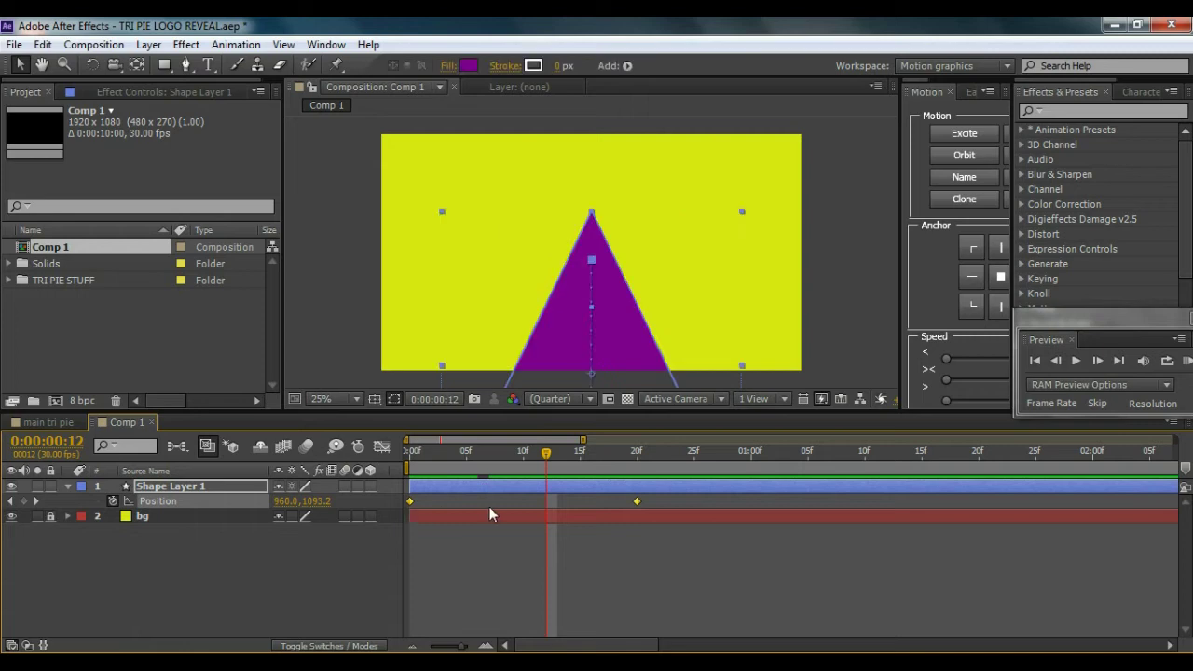
key("F9")
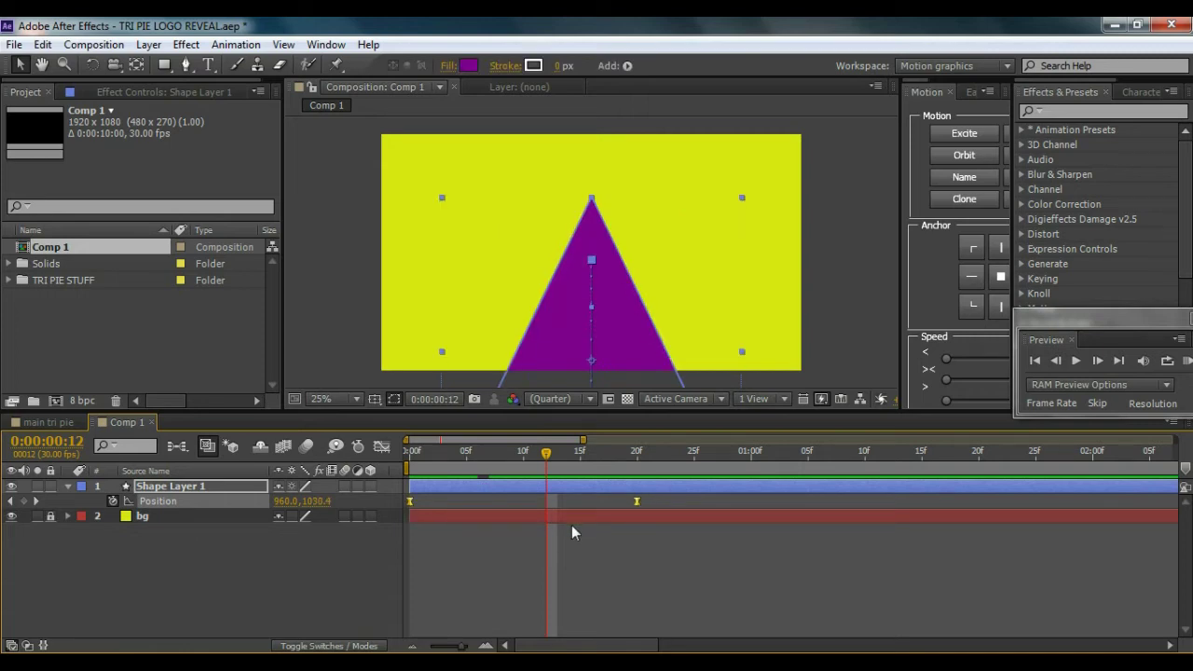
Step: Lengthen the incoming ease of the triangle's final position keyframe in the speed graph to about frame 10
left_click(382, 446)
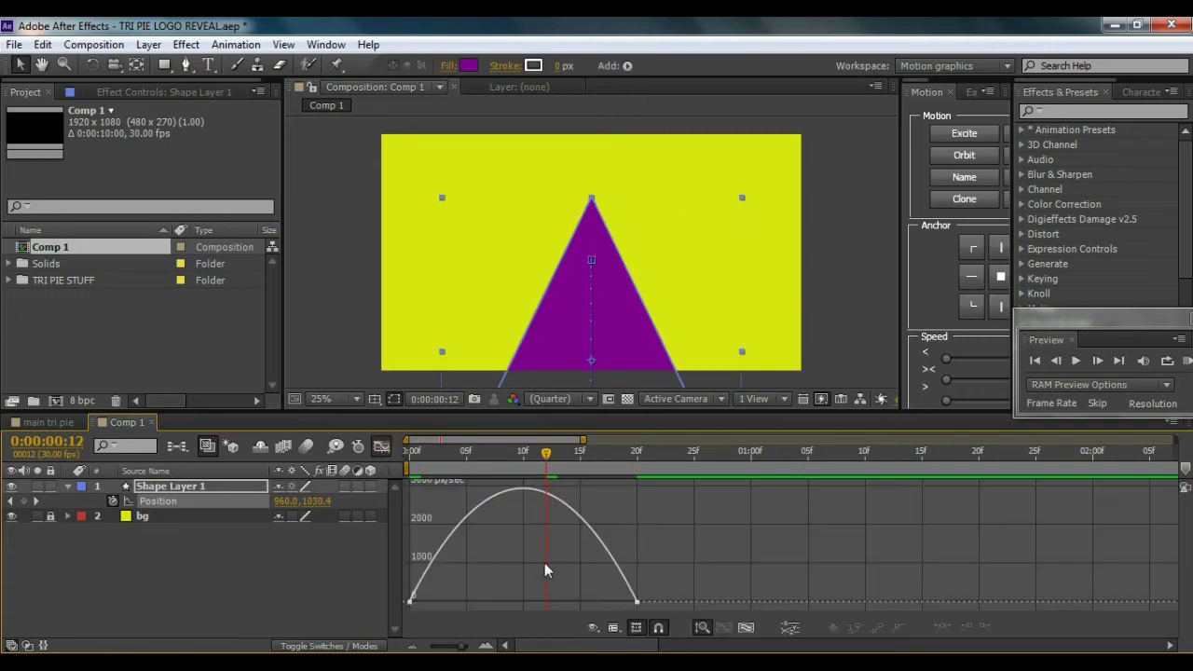
left_click(637, 604)
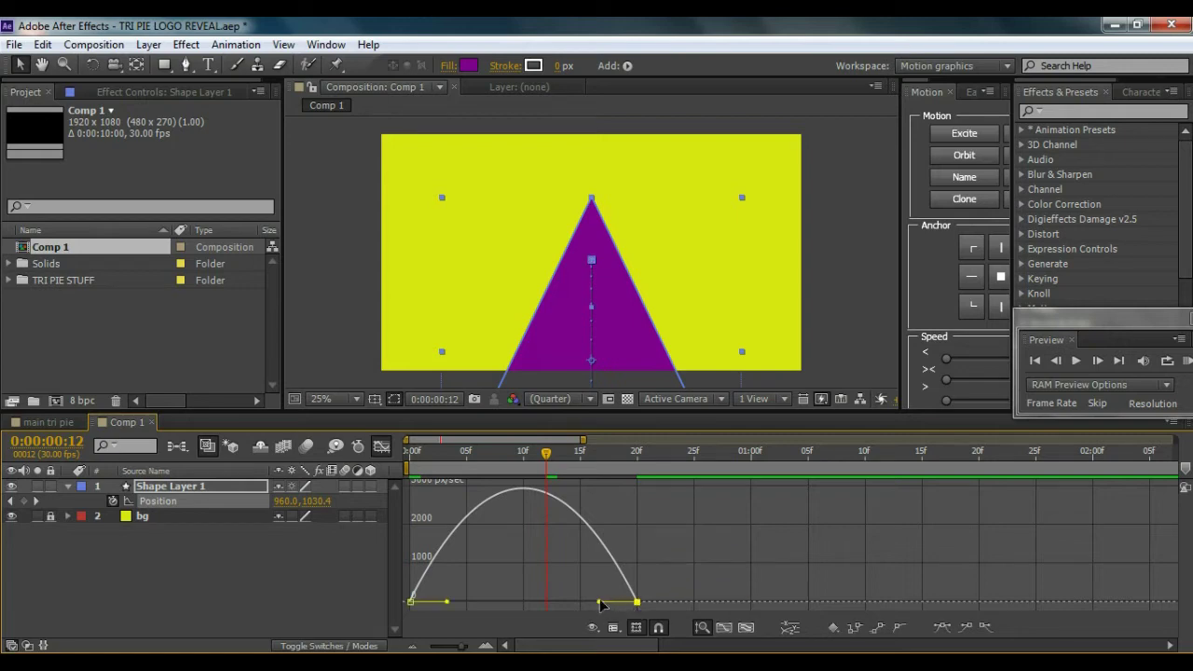
left_click_drag(599, 606, 524, 607)
left_click(379, 447)
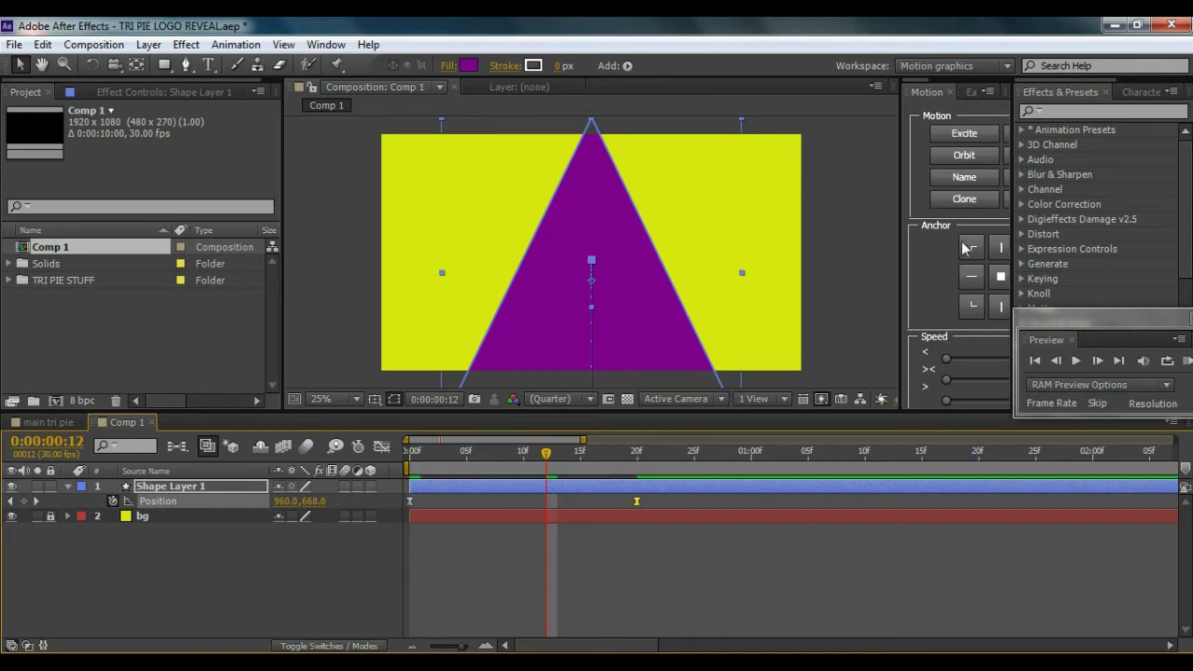
left_click(971, 91)
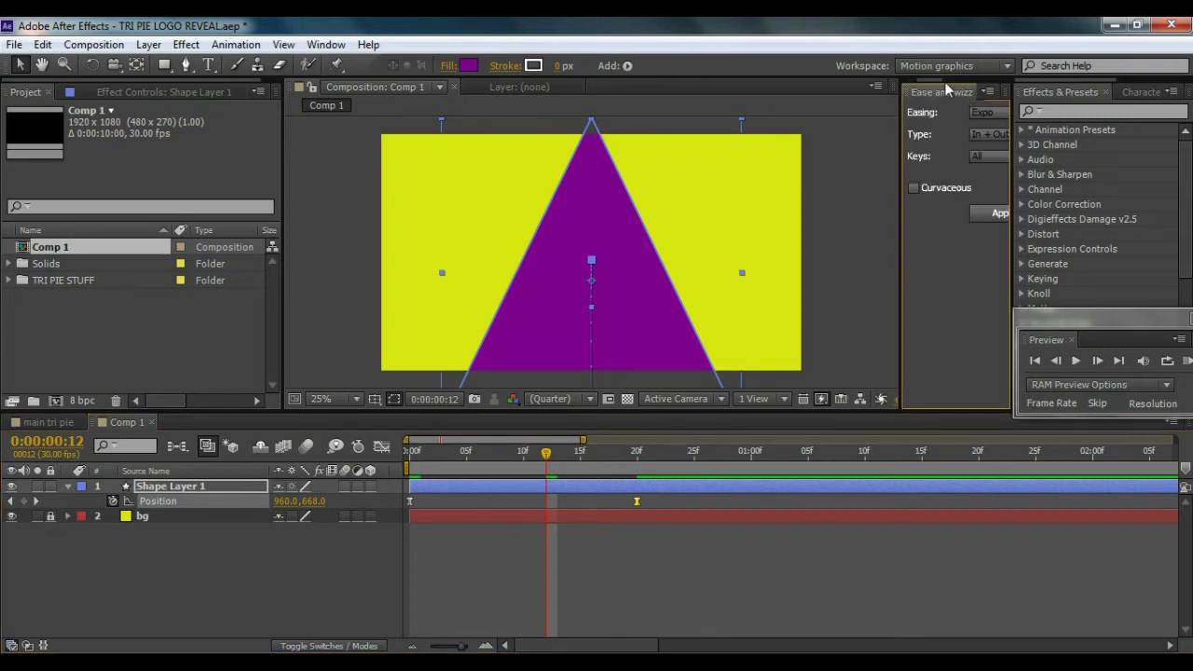
left_click(918, 91)
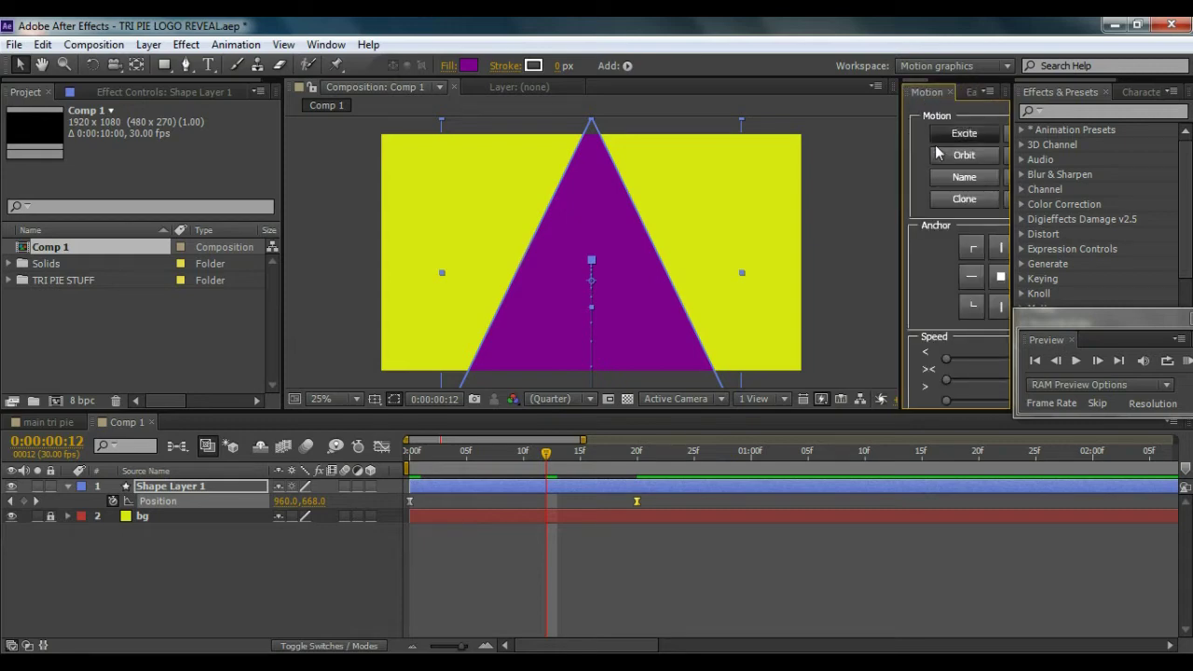
Step: Collapse the triangle layer's properties, turn on its motion blur and enable motion blur for the composition
left_click(67, 487)
left_click(320, 554)
mouse_move(429, 453)
left_mouse_down()
mouse_move(617, 457)
mouse_move(455, 466)
mouse_move(496, 484)
mouse_move(619, 485)
mouse_move(503, 500)
left_mouse_up()
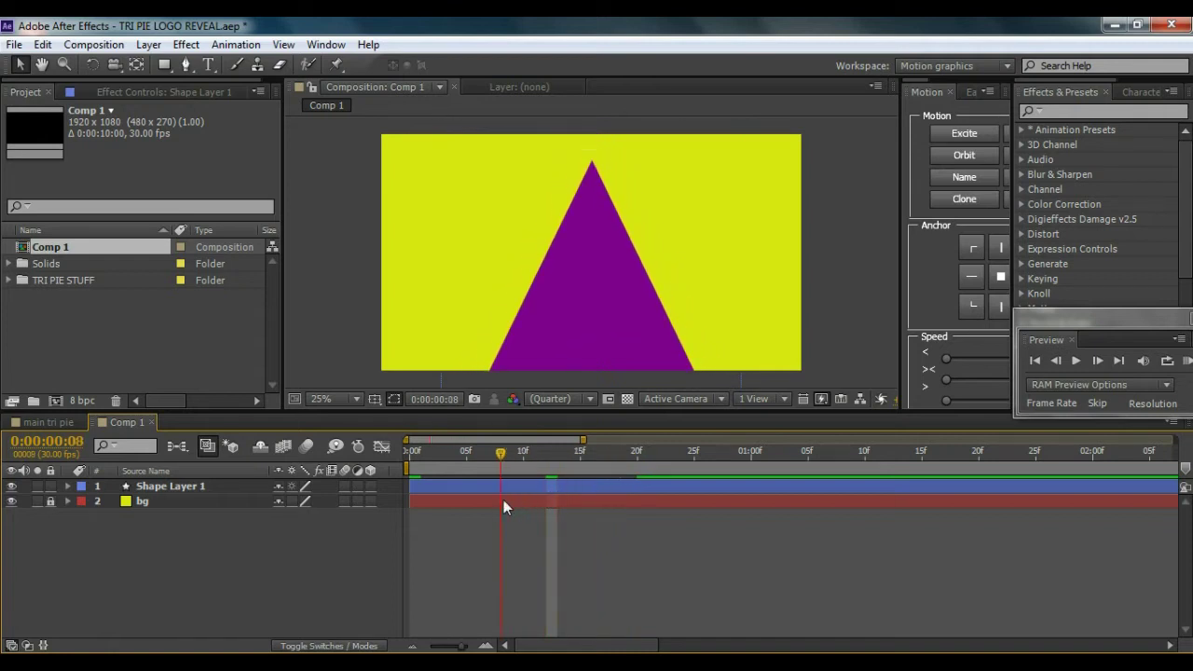
left_click(345, 486)
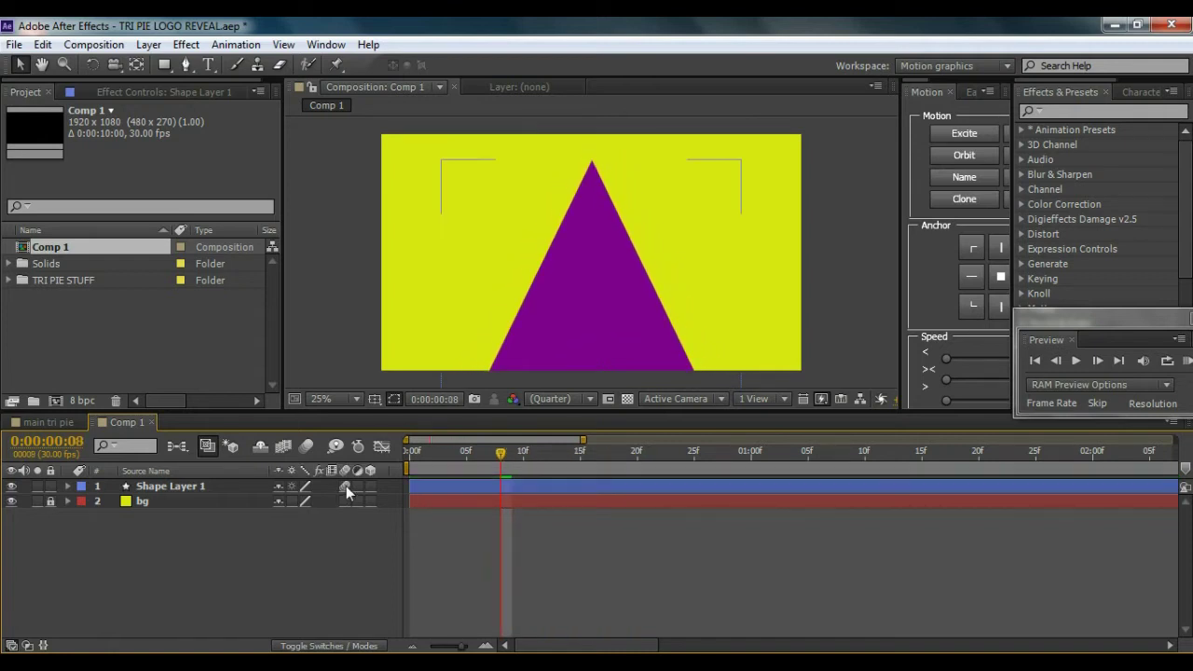
left_click(307, 447)
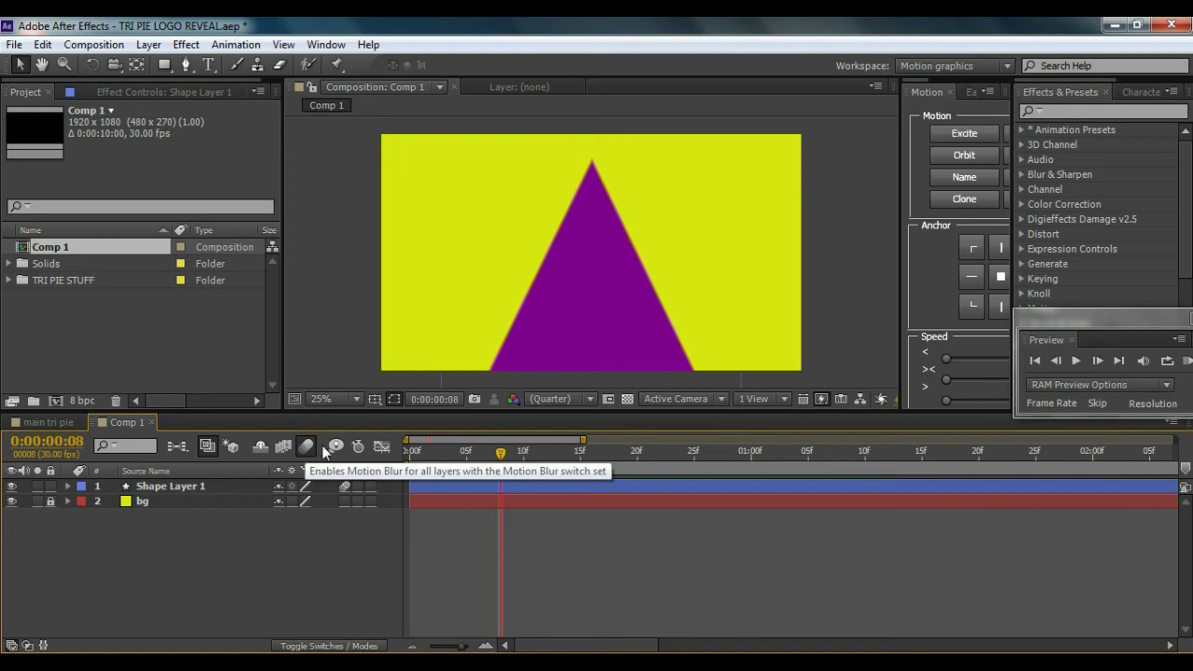
Step: Move the current time to frame 20 and duplicate the triangle layer twice
left_click_drag(498, 458, 636, 461)
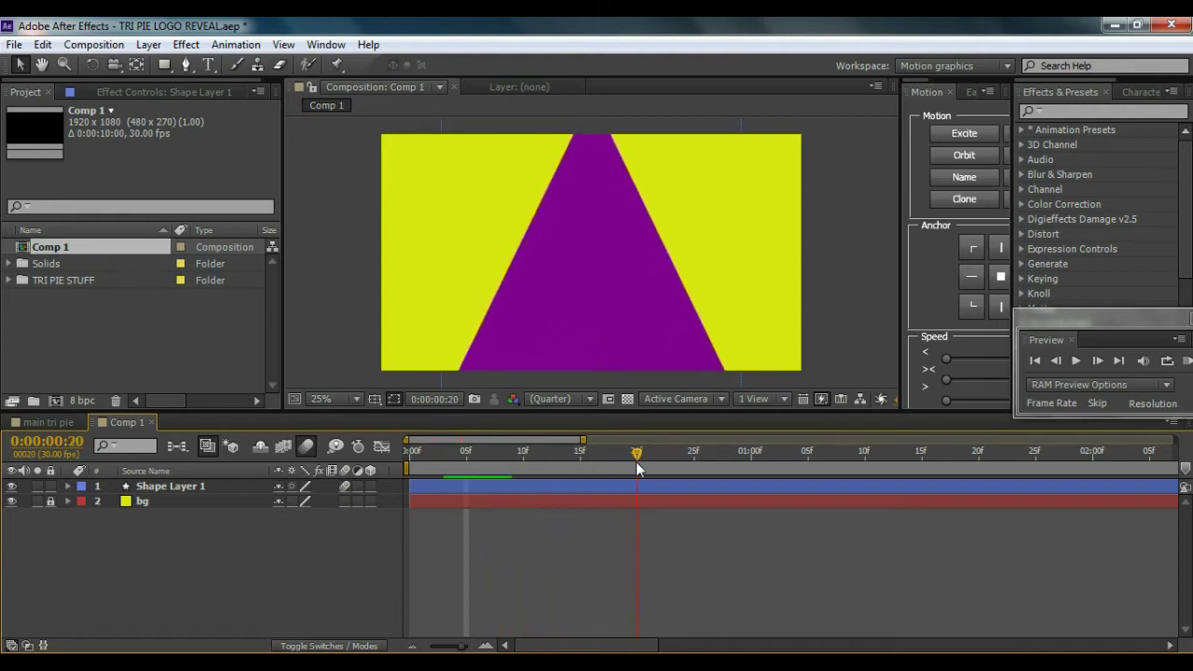
left_click(575, 487)
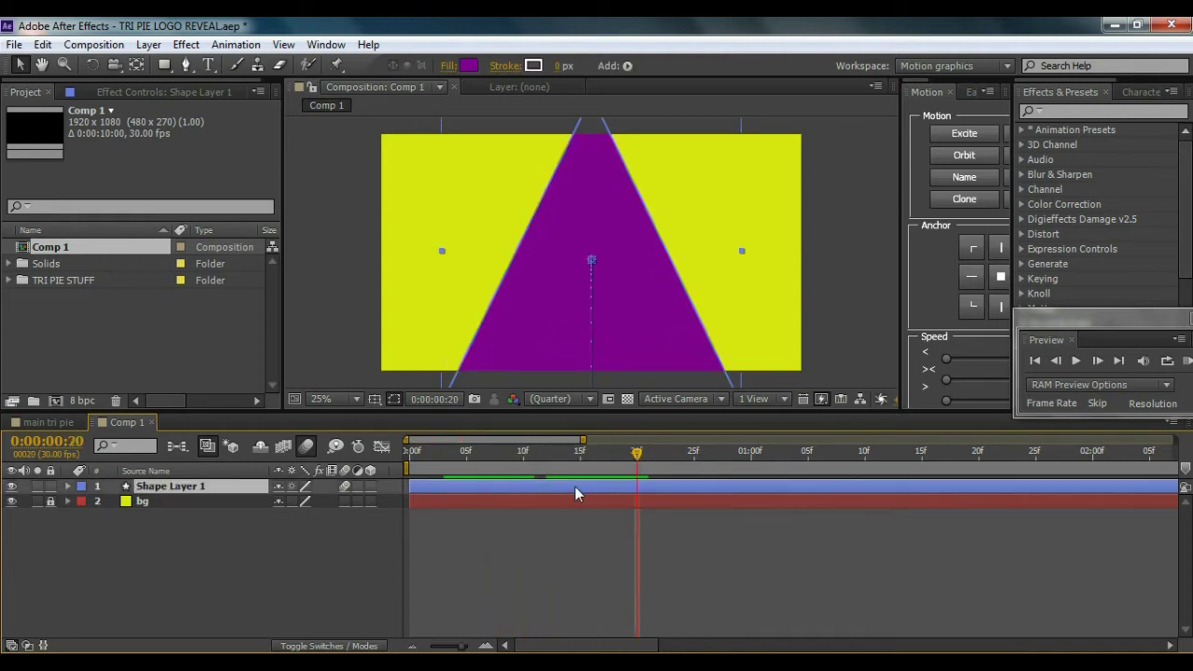
key("ctrl+d")
key("ctrl+d")
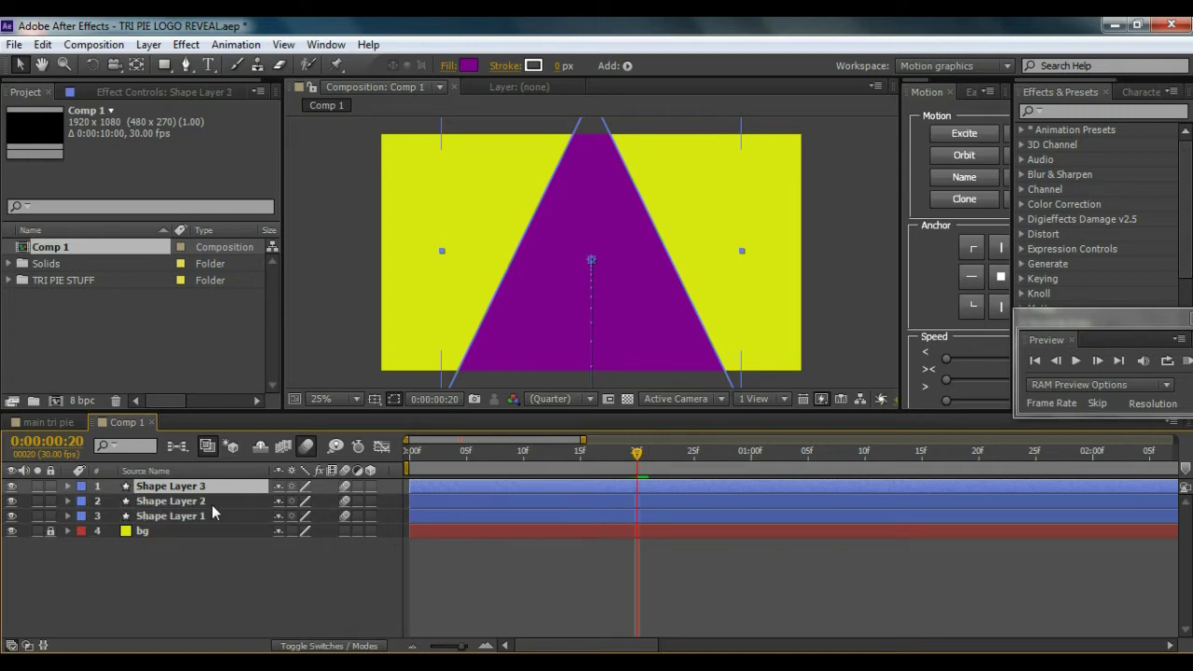
Step: Reorder the triangle layers so that Shape Layer 1 is above Shape Layer 2 and Shape Layer 3 is beneath them
left_click(213, 501)
left_click(214, 487, "ctrl")
left_click(213, 518, "ctrl")
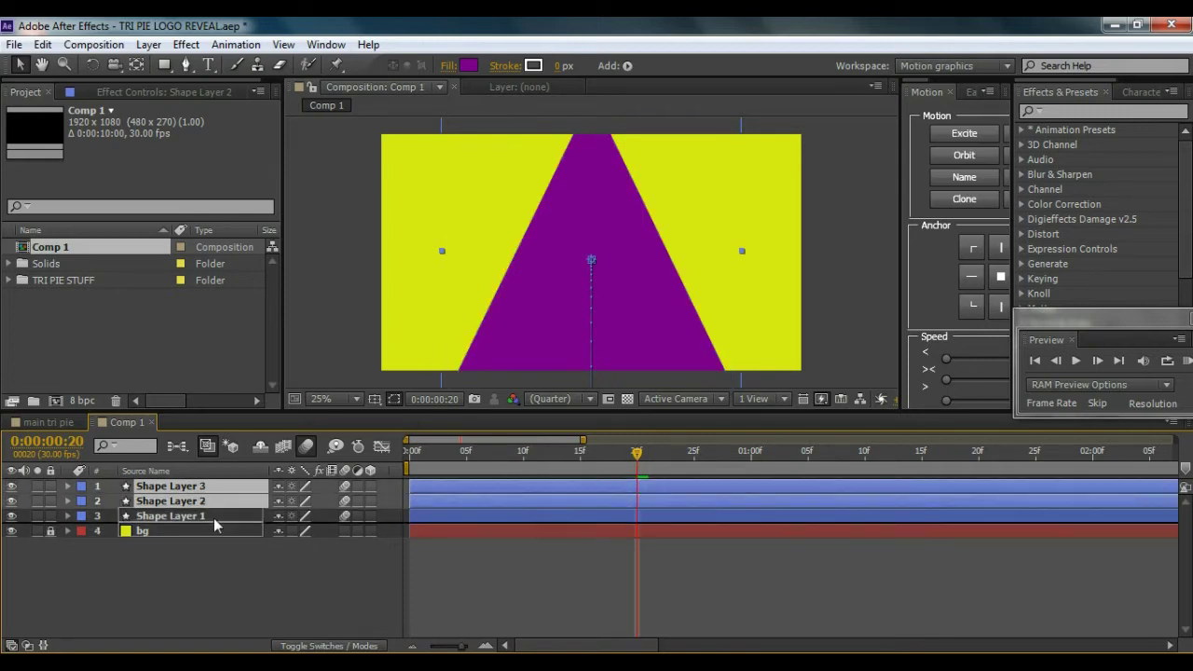
left_click(213, 518)
key("ctrl+shift+bracketright")
left_click(210, 501)
left_click_drag(205, 518, 204, 518)
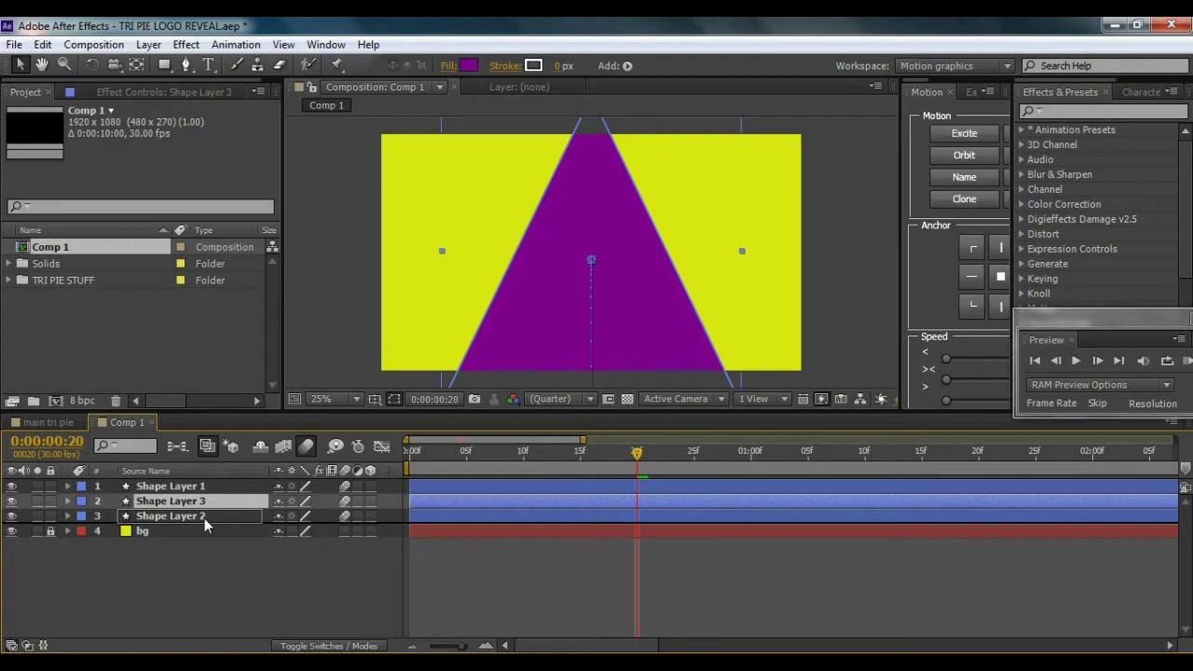
Step: Trim the start of Shape Layer 2 and Shape Layer 3 to frame 20
left_click(600, 500, "shift")
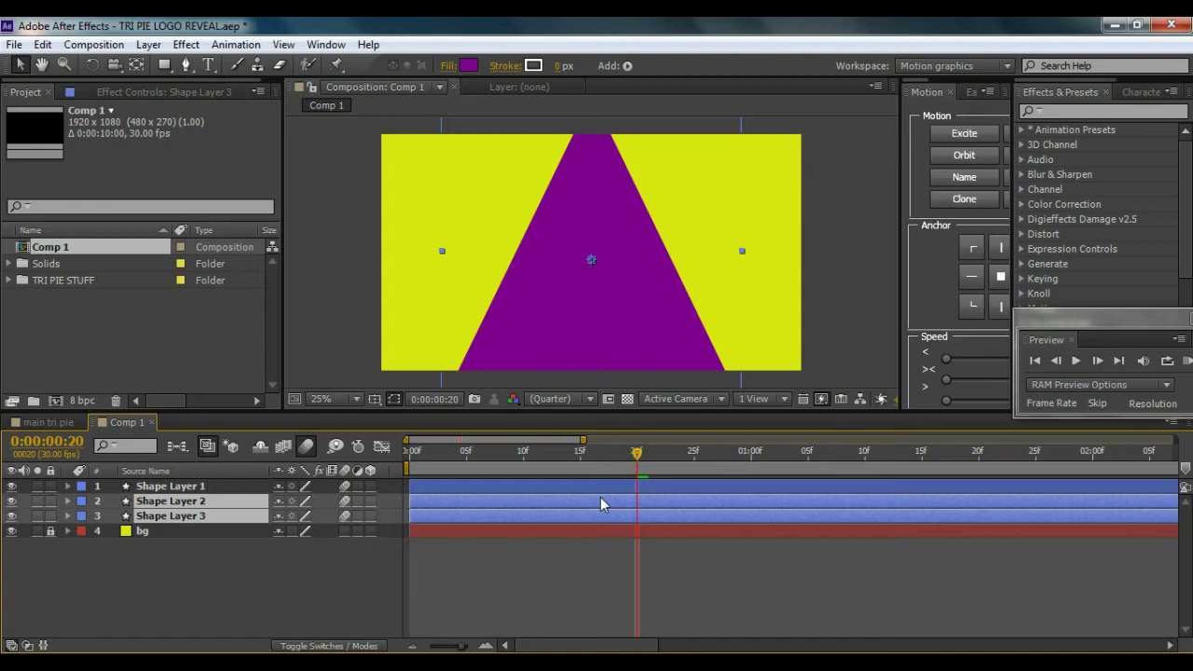
key("alt+bracketleft")
left_click(611, 575)
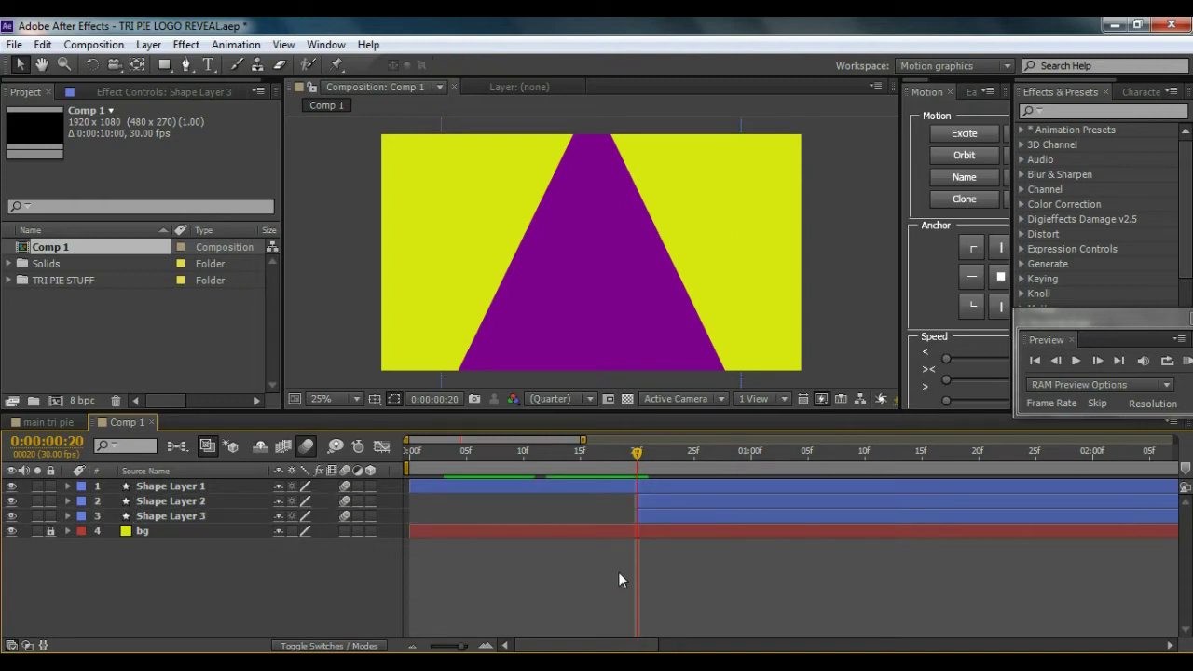
Step: Reveal the Scale property of Shape Layer 2 and Shape Layer 3 and link the width and height proportions on both
left_click(149, 503)
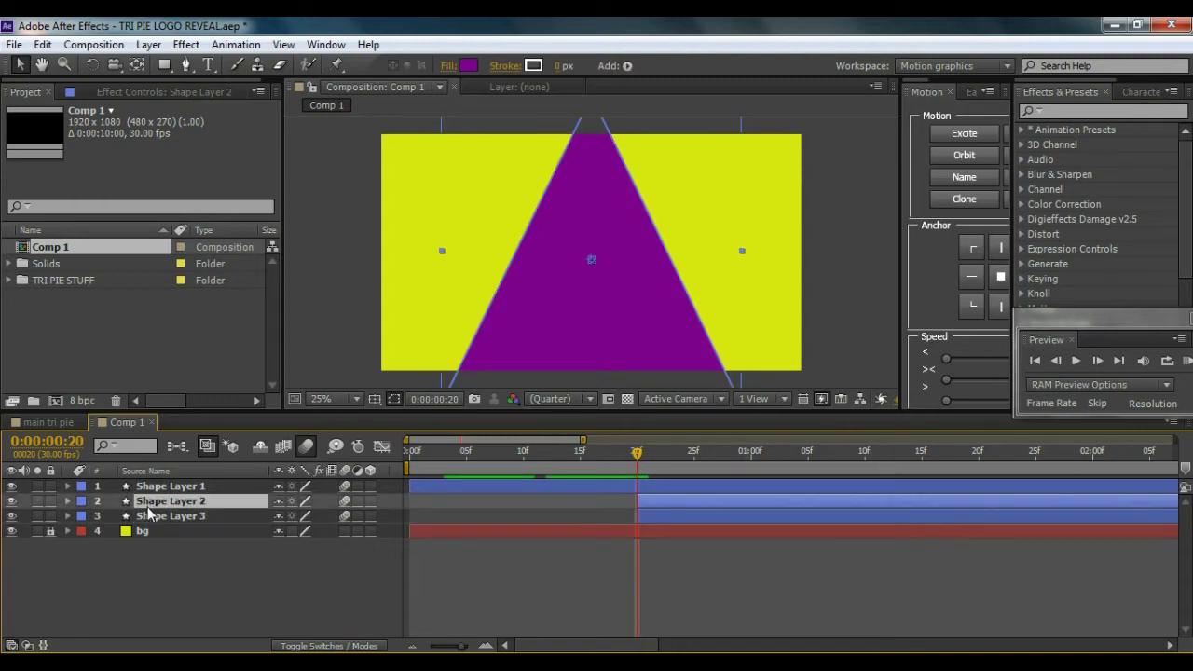
left_click(149, 515, "shift")
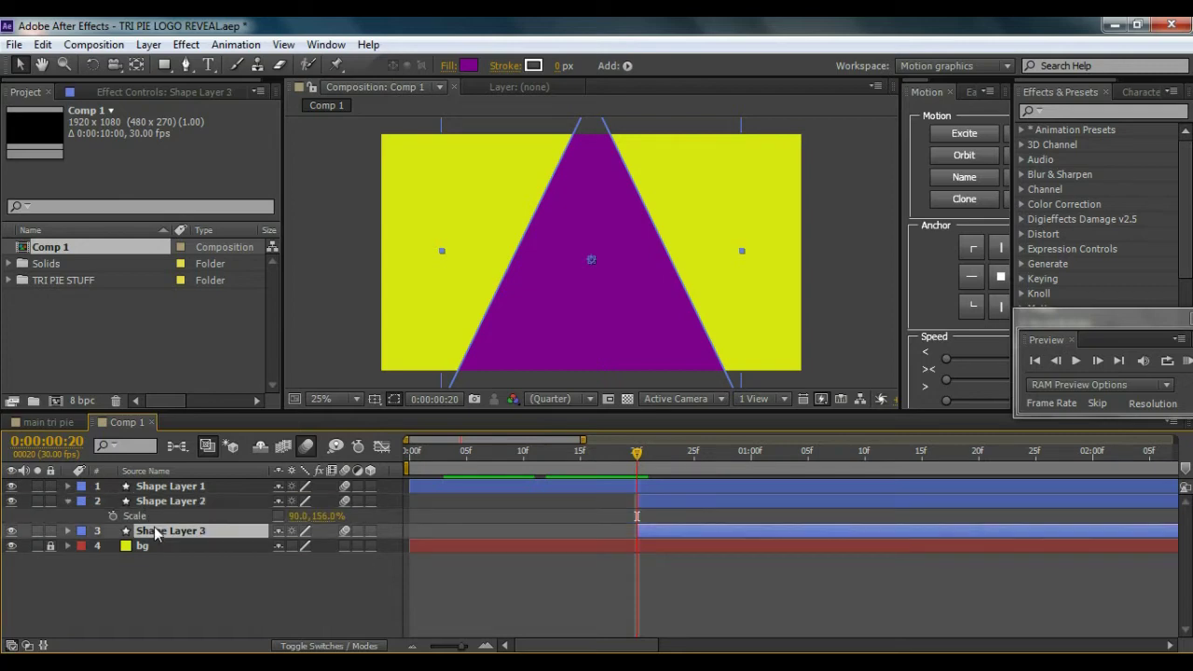
key("s")
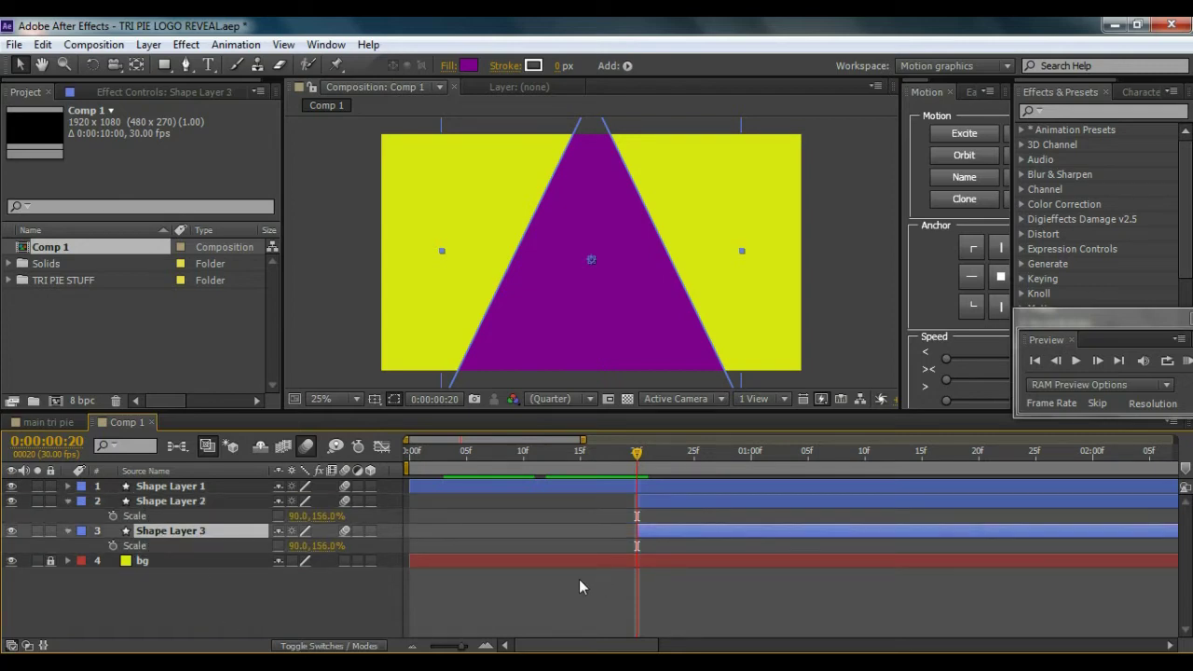
left_click(278, 516)
left_click(278, 545)
left_click(272, 572)
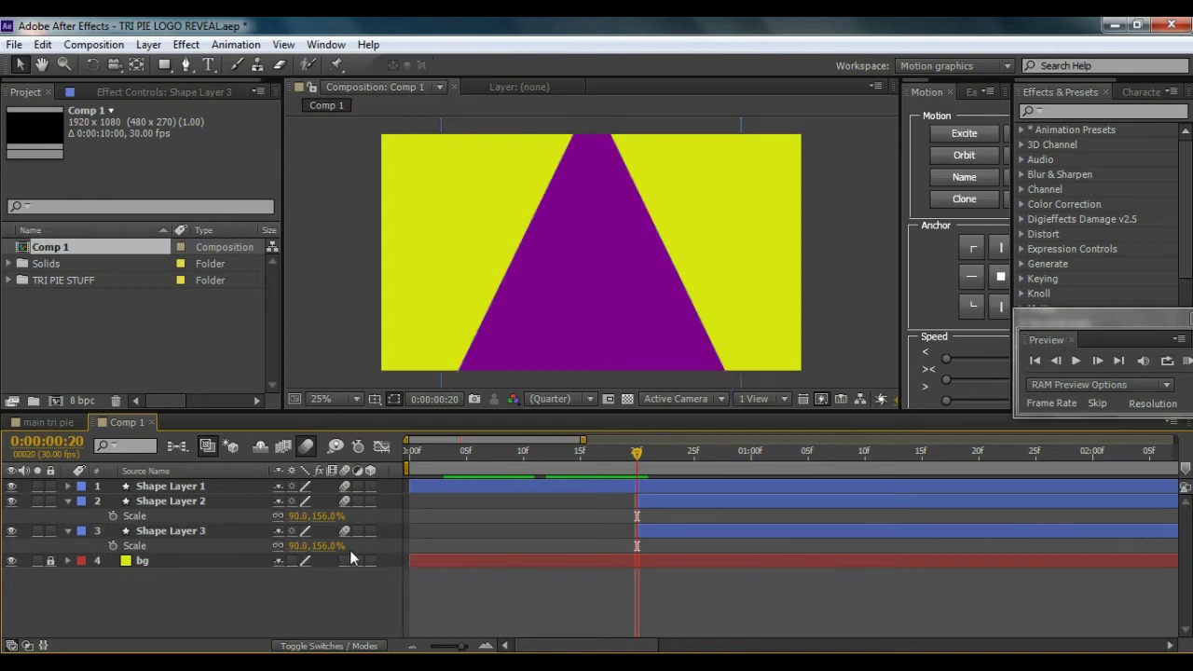
Step: Keyframe Shape Layer 2's scale at frame 20, and at 0:00:01:00 enlarge it to 110.0, 190.7%
left_click(185, 503)
left_click(112, 517)
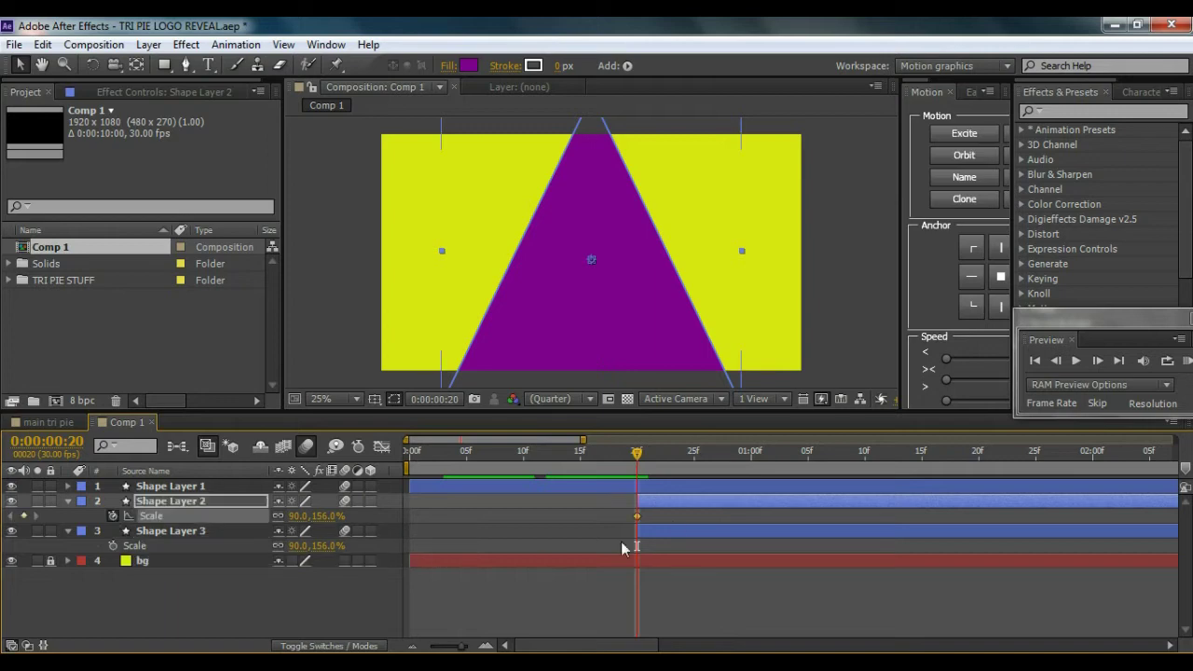
left_click_drag(637, 459, 751, 463)
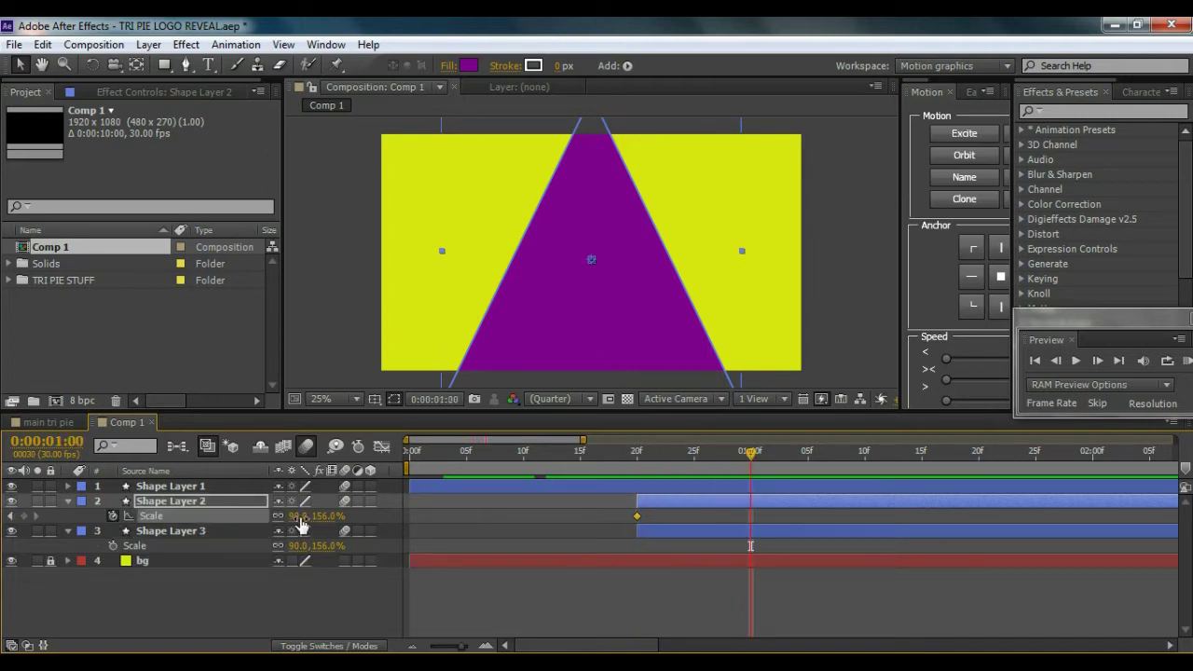
left_click_drag(297, 515, 315, 515)
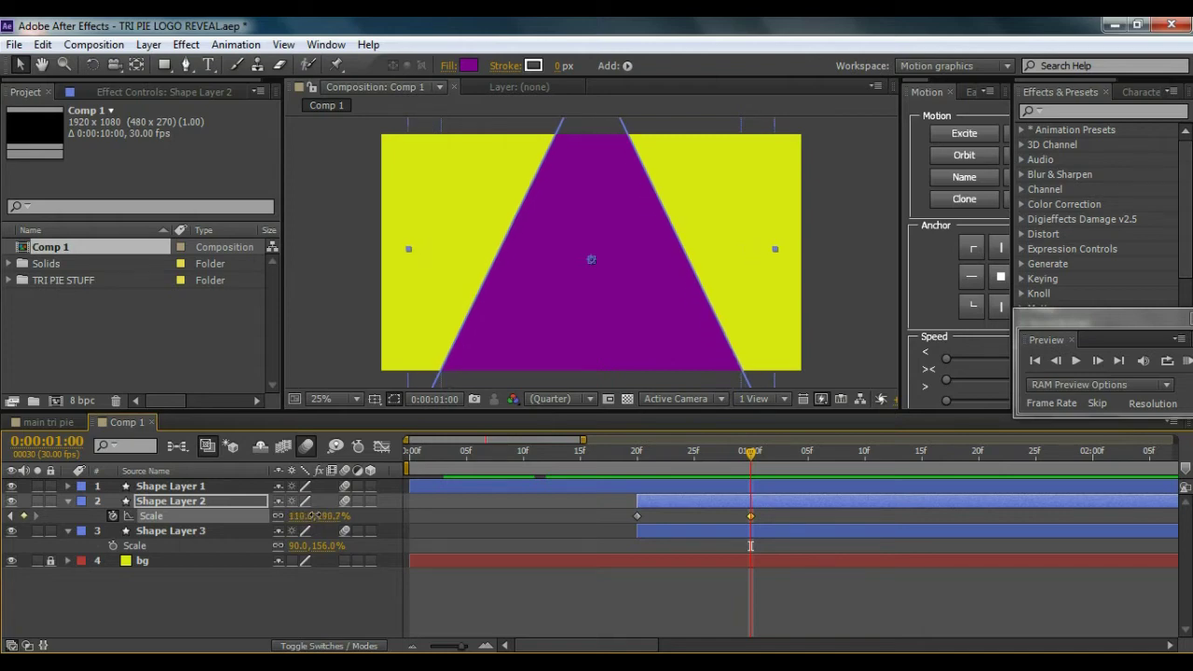
Step: Darken Shape Layer 2's fill to purple 690275 and raise its scale at 0:00:01:00 to 115.8, 200.7%
left_click(467, 66)
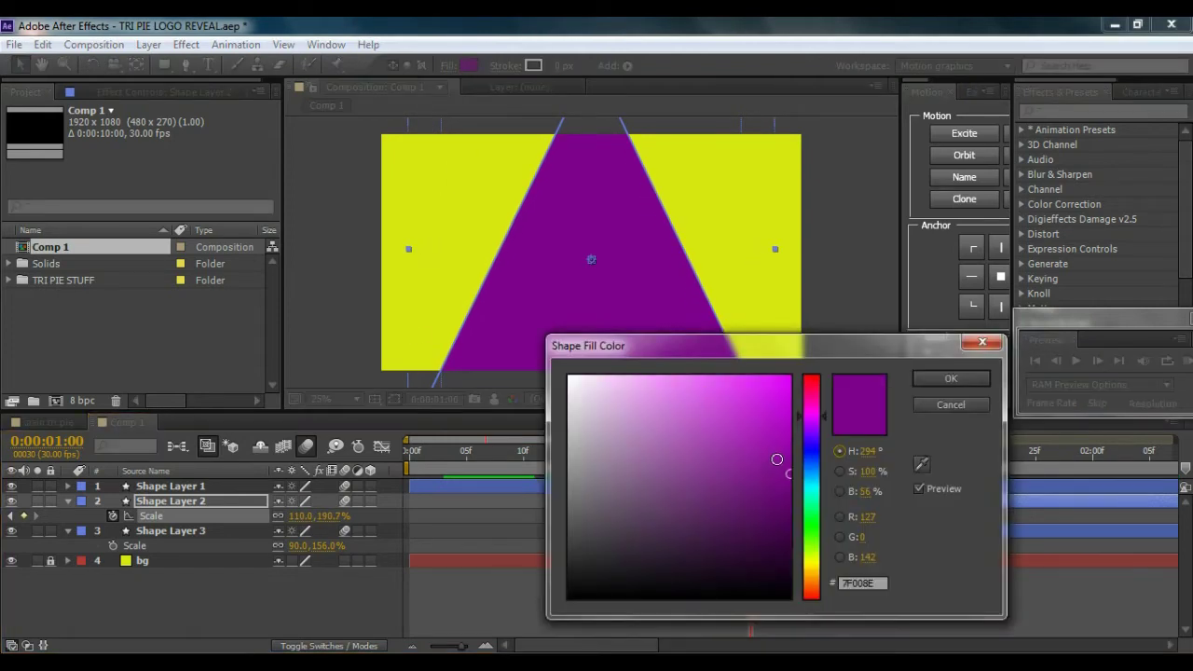
left_click(786, 497)
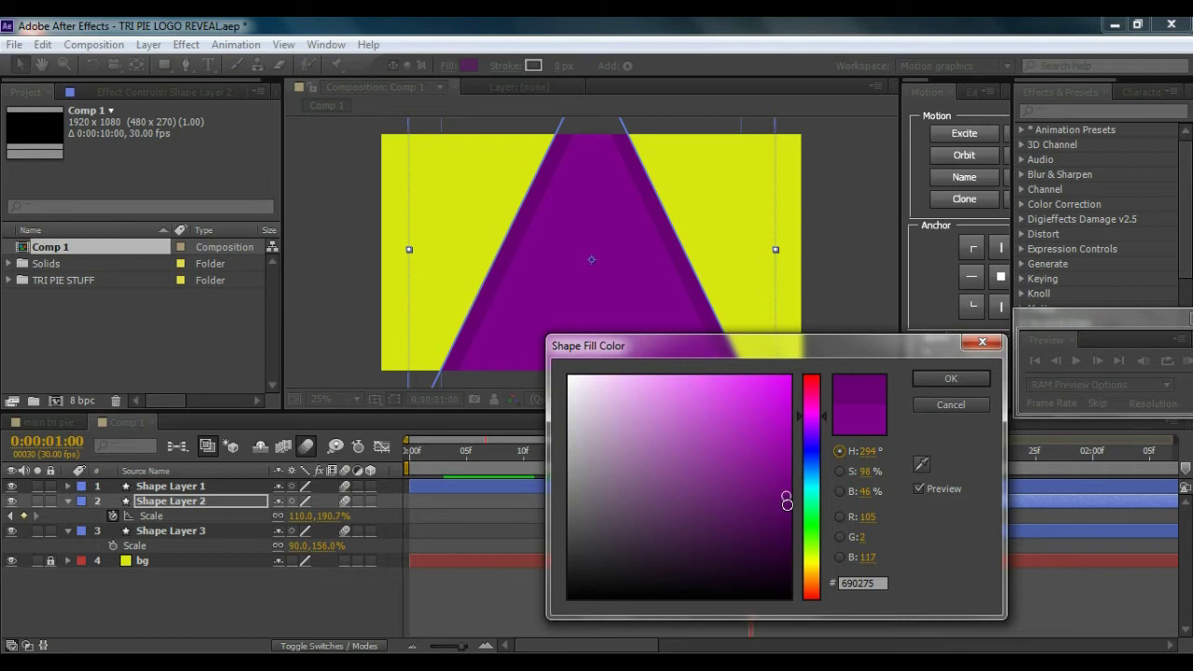
left_click(919, 379)
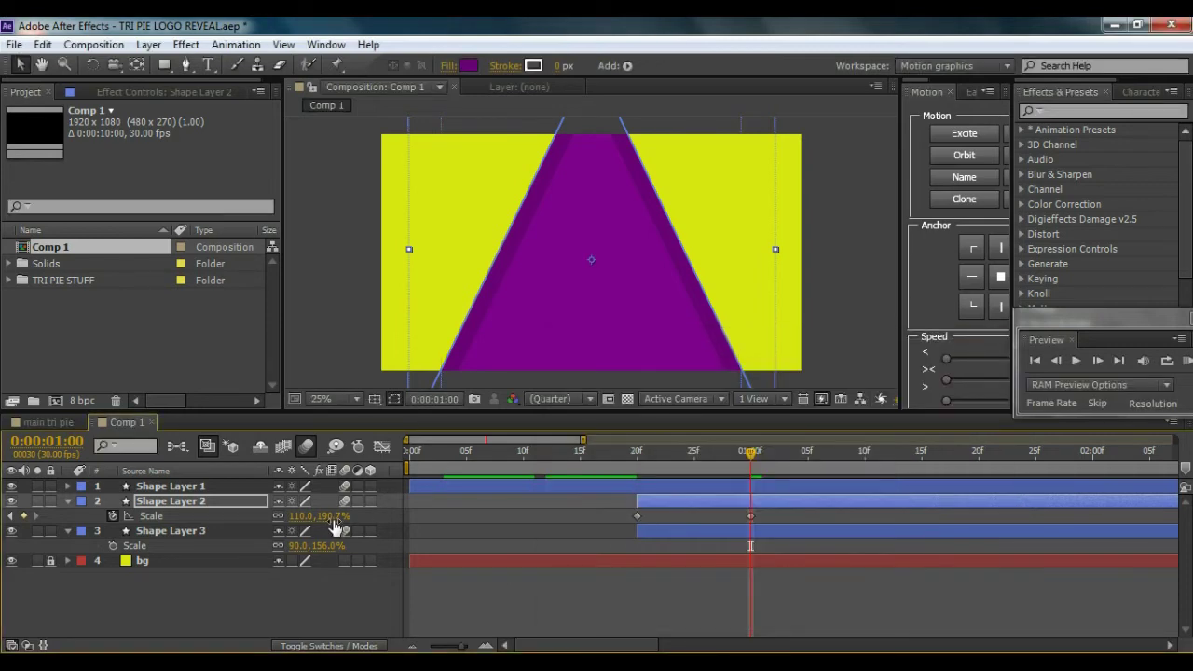
left_click_drag(333, 518, 344, 515)
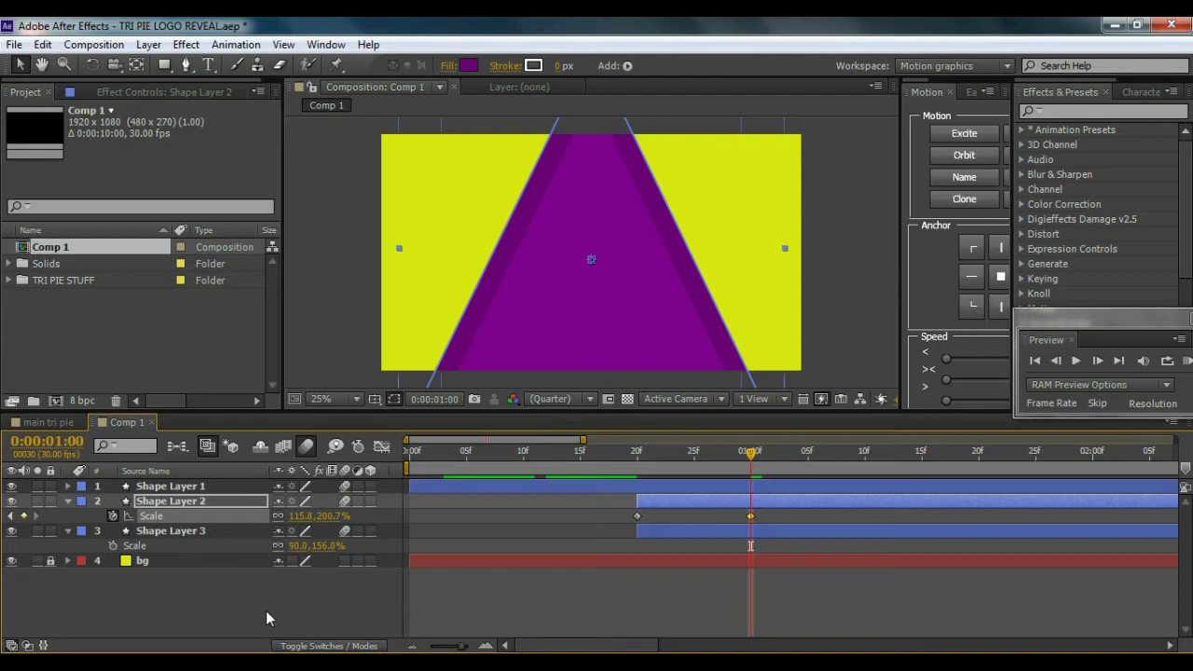
Step: Keyframe Shape Layer 3's scale at 0:00:01:00, and at 0:00:01:10 enlarge it to 140.0, 242.7%
left_click(113, 547)
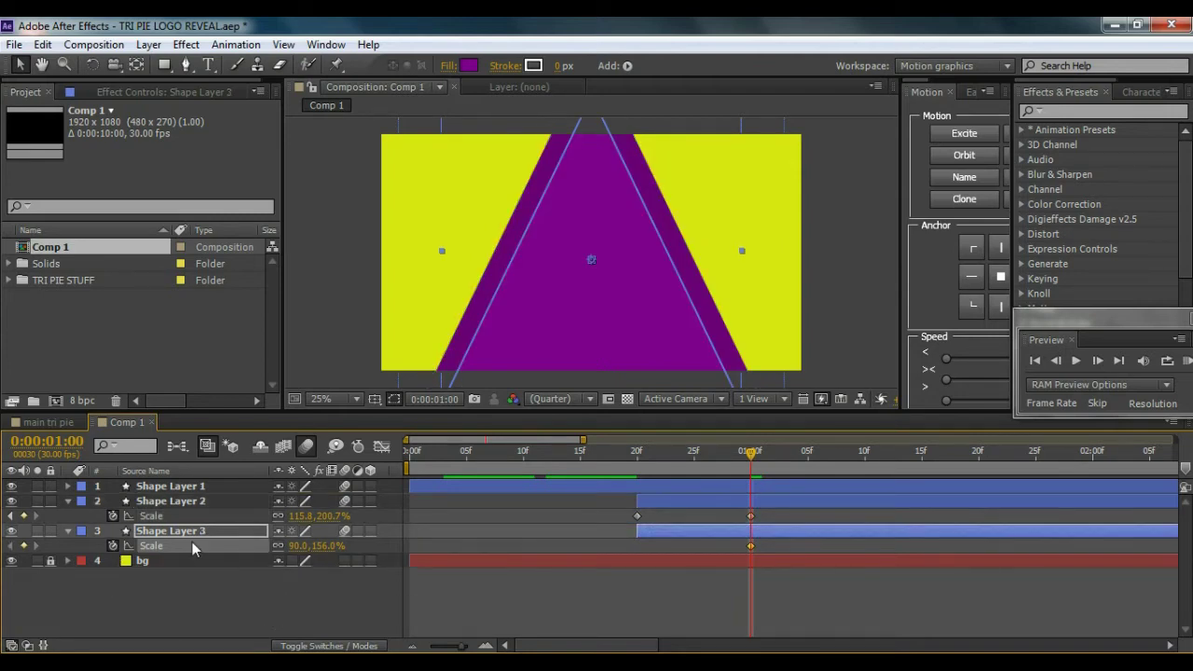
left_click_drag(751, 463, 865, 463)
left_click_drag(297, 546, 332, 533)
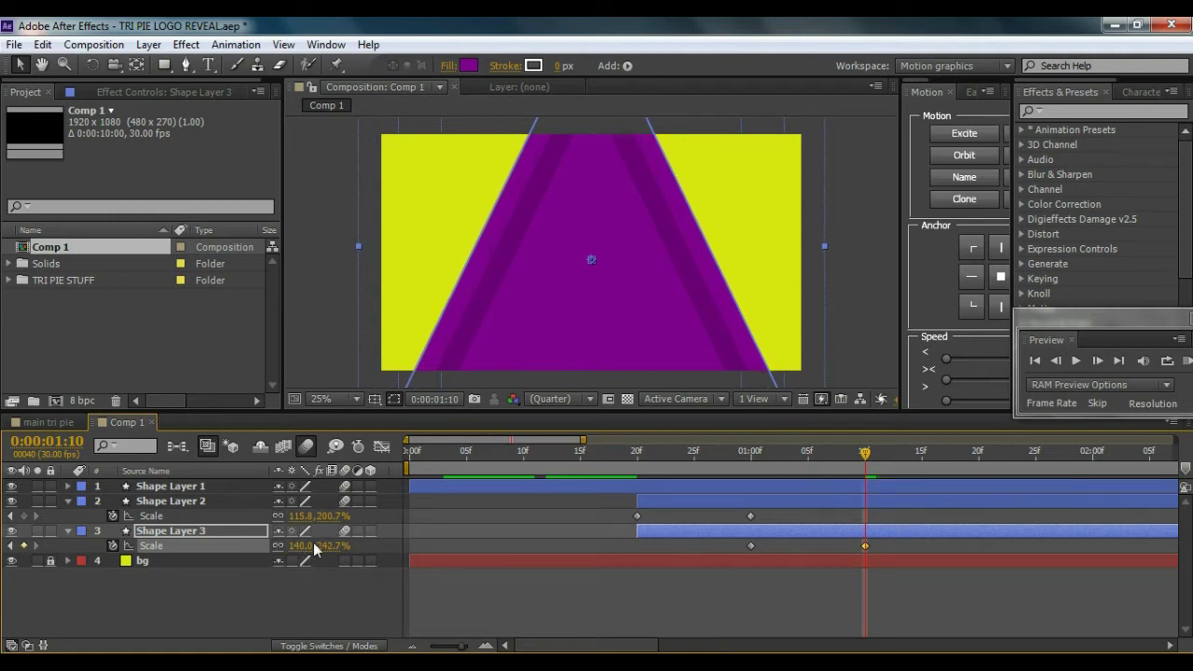
Step: Change Shape Layer 3's fill to dark purple 54005E
left_click(471, 67)
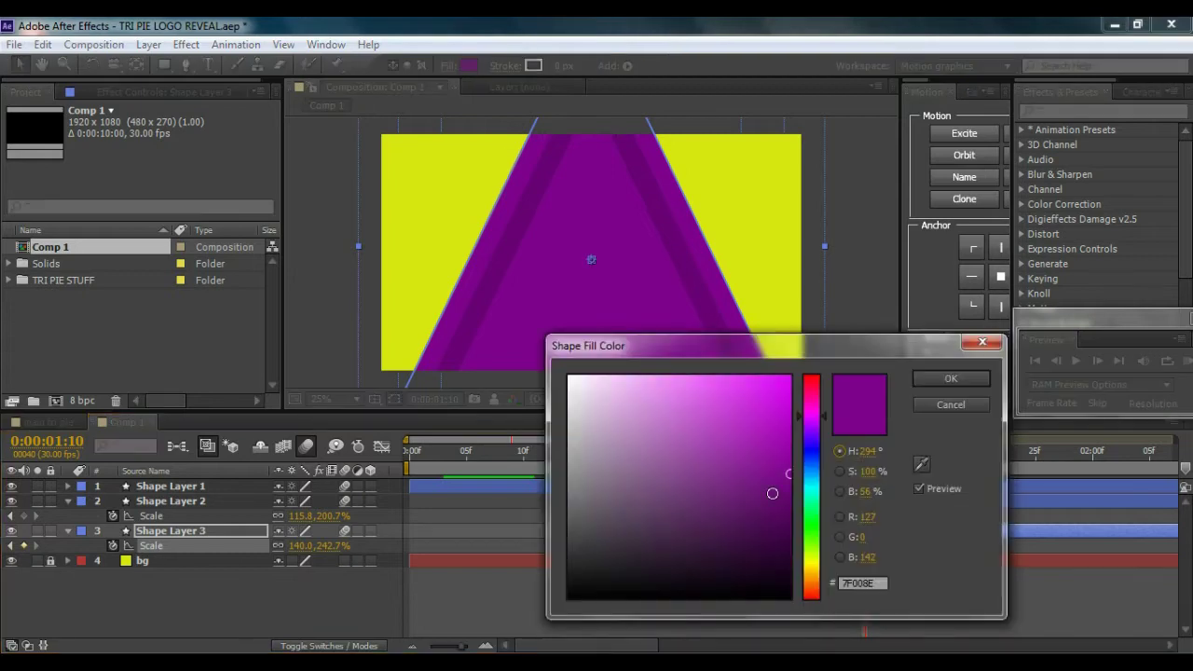
left_click_drag(781, 505, 793, 516)
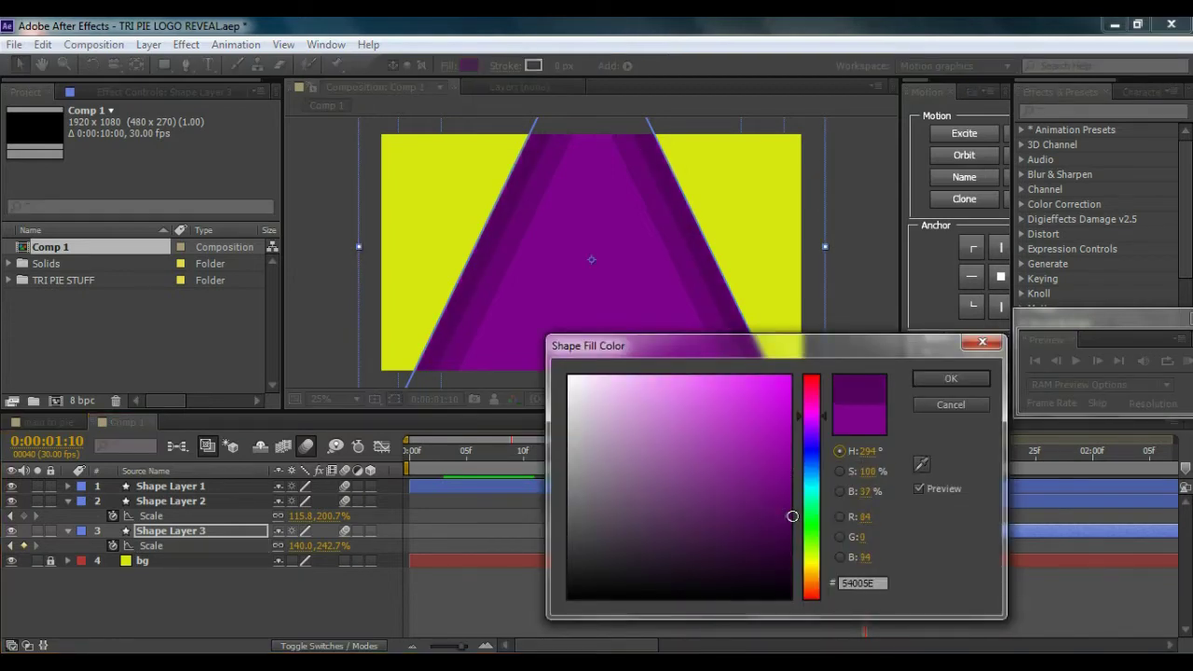
left_click(954, 380)
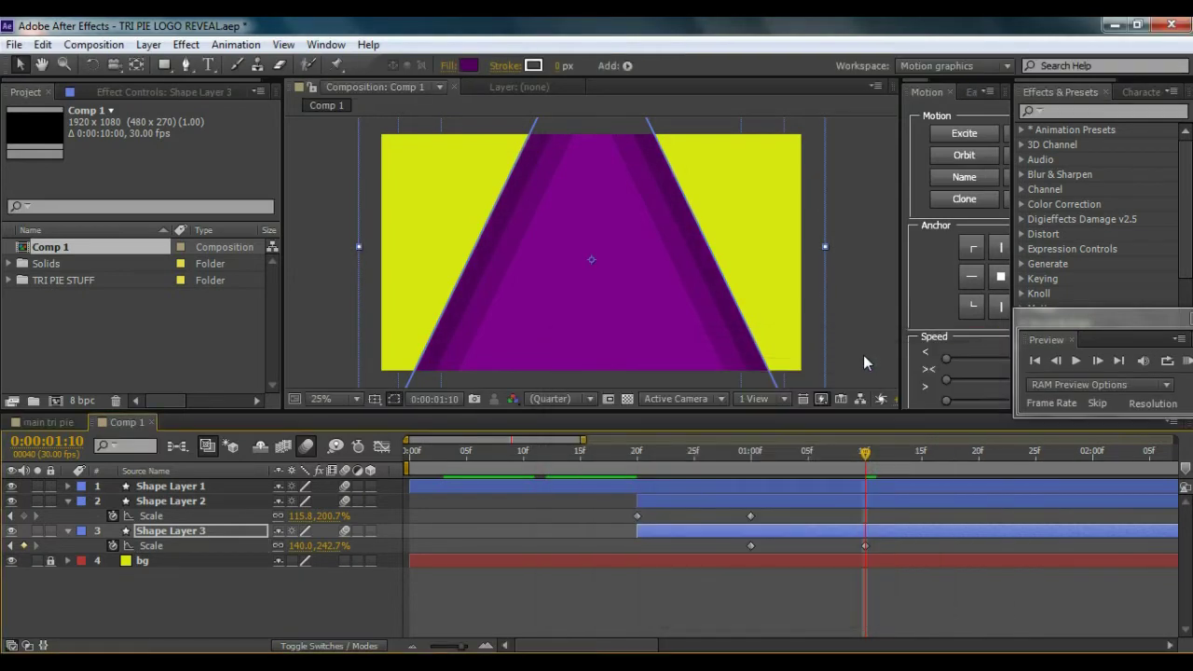
Step: Apply Easy Ease to all scale keyframes of both duplicates and preview the animation with the work area ending at 0:00:01:14
left_click_drag(590, 508, 890, 562)
left_click(896, 573)
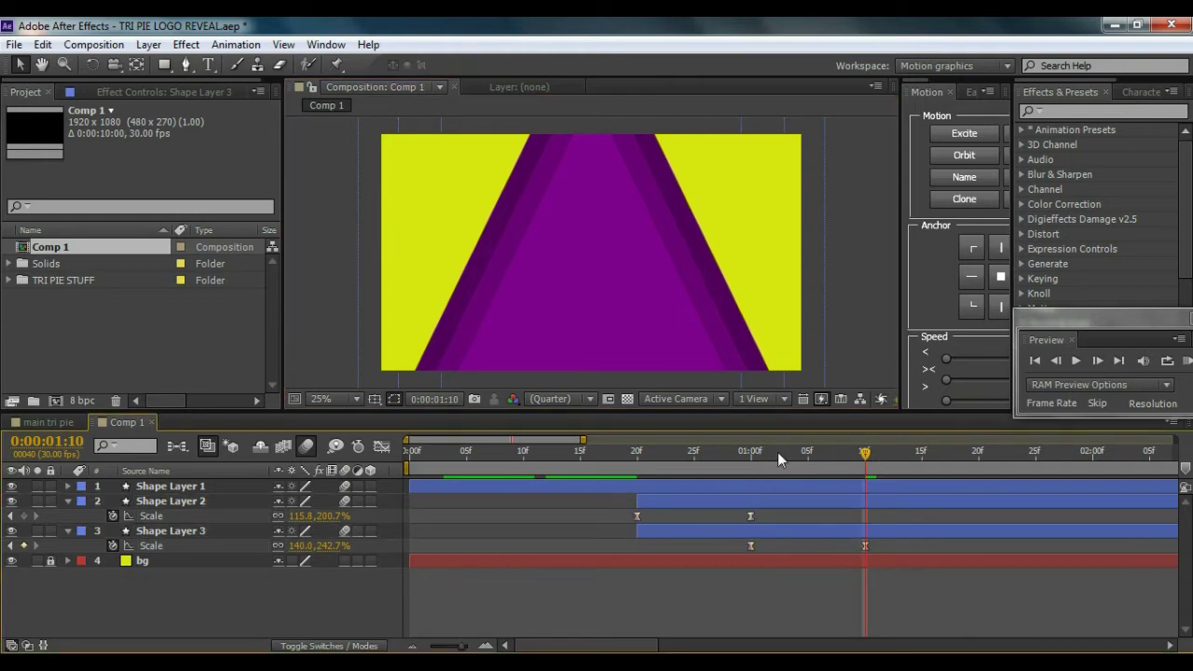
left_click(912, 456)
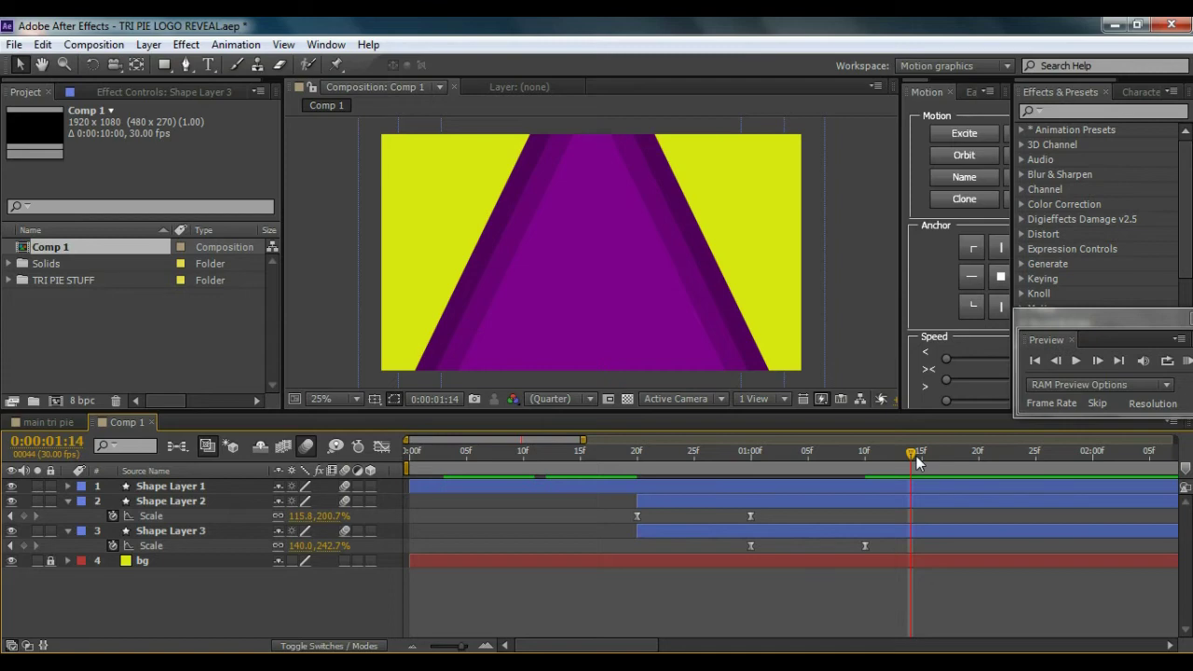
left_click(1187, 361)
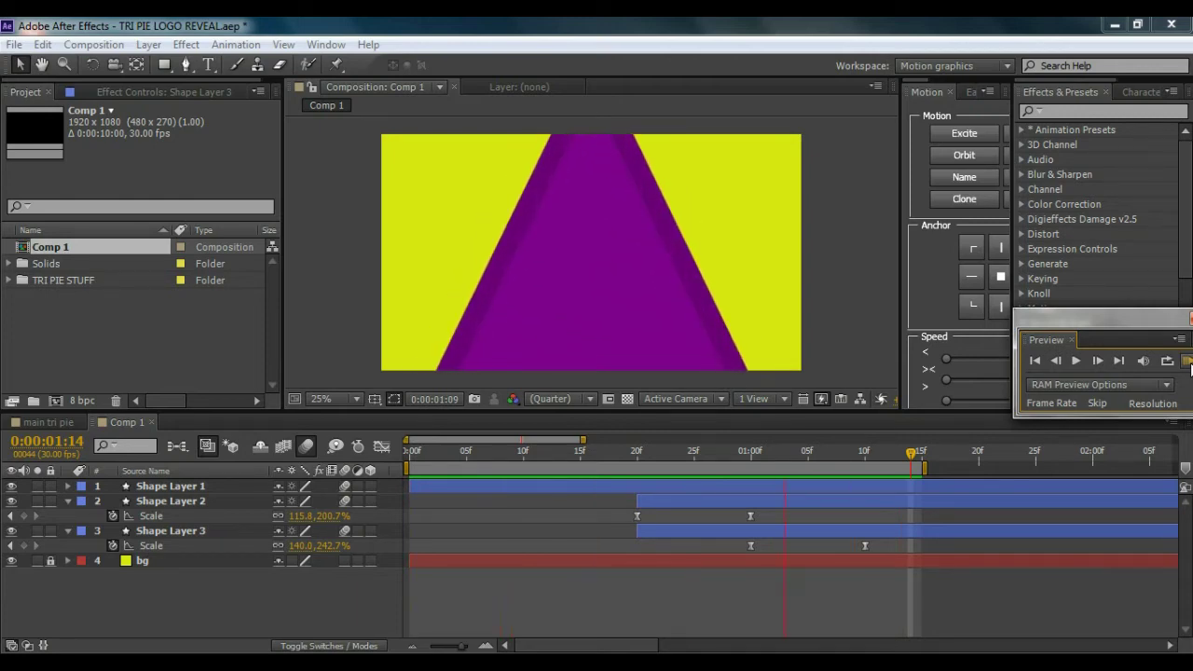
left_click(1187, 361)
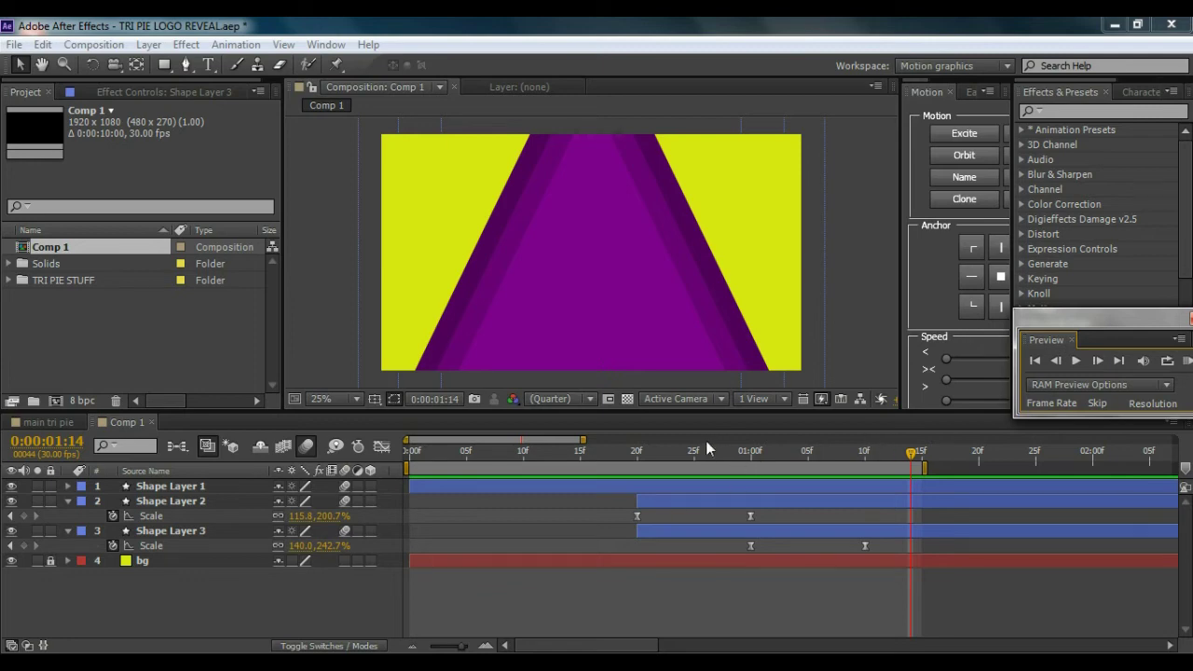
Step: Add rotation keyframes to Shape Layers 1, 2 and 3 at 0:00:01:15
left_click(67, 501)
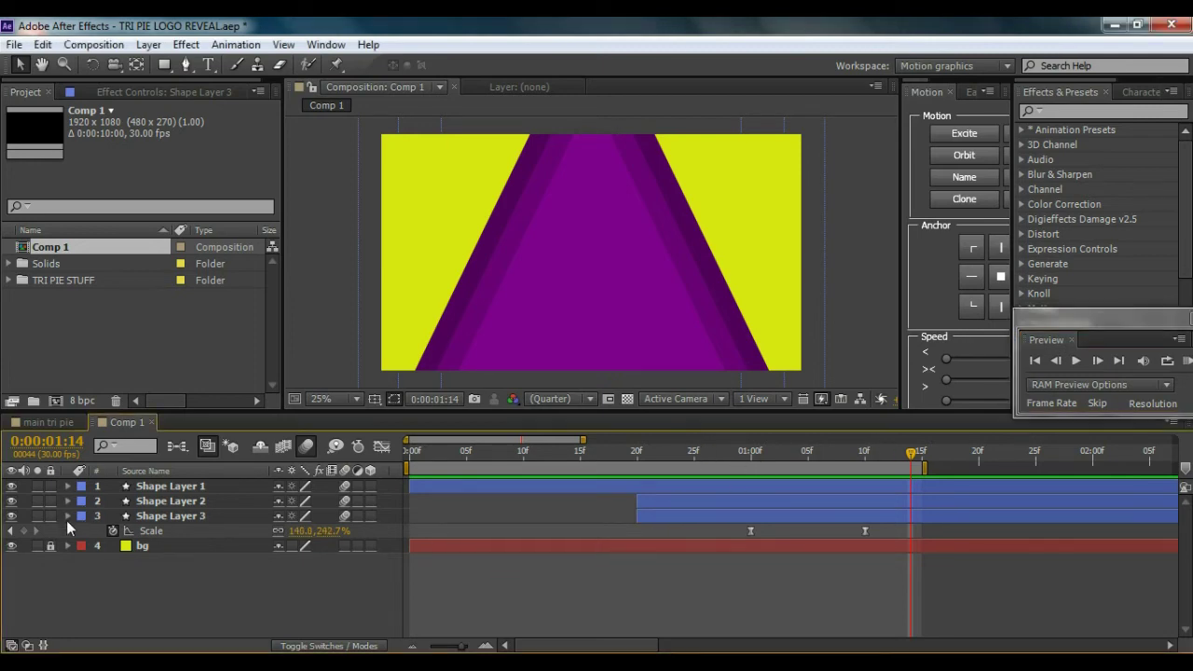
left_click(67, 516)
left_click(680, 485)
left_click(679, 501, "shift")
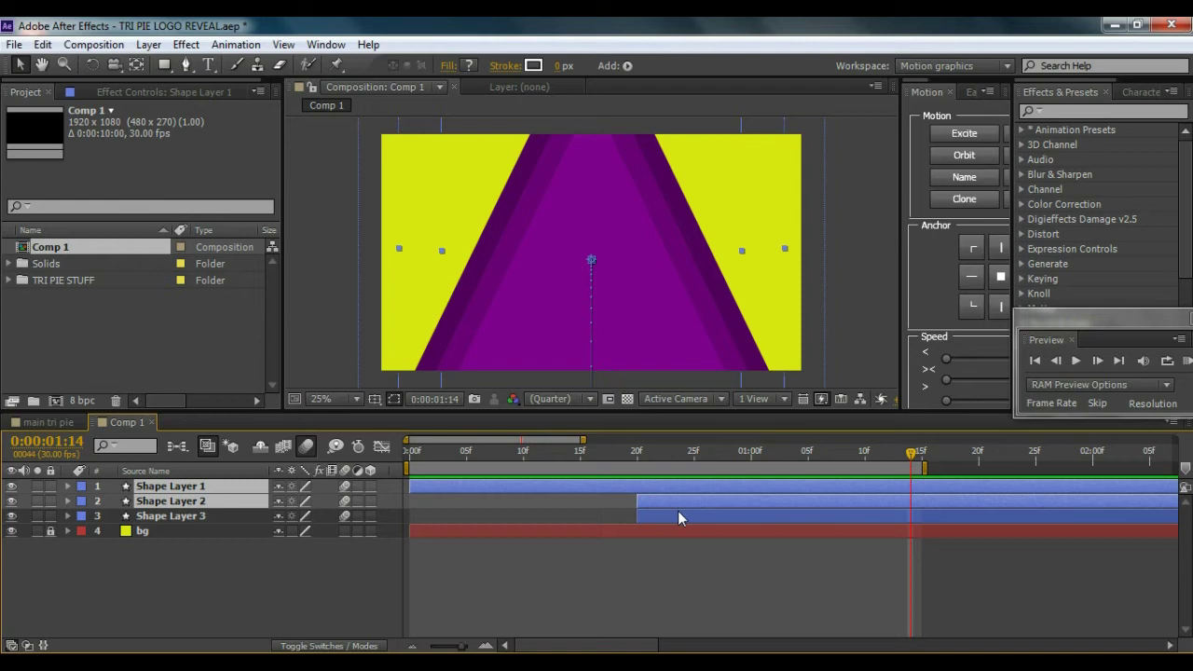
left_click(677, 515, "shift")
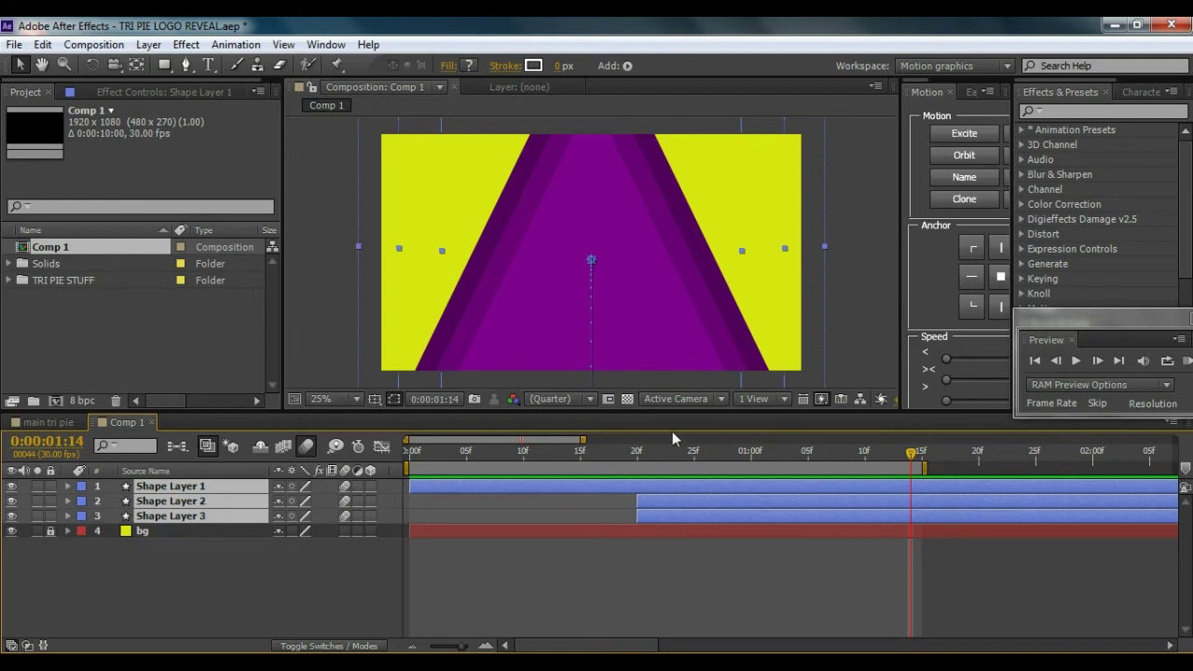
key("r")
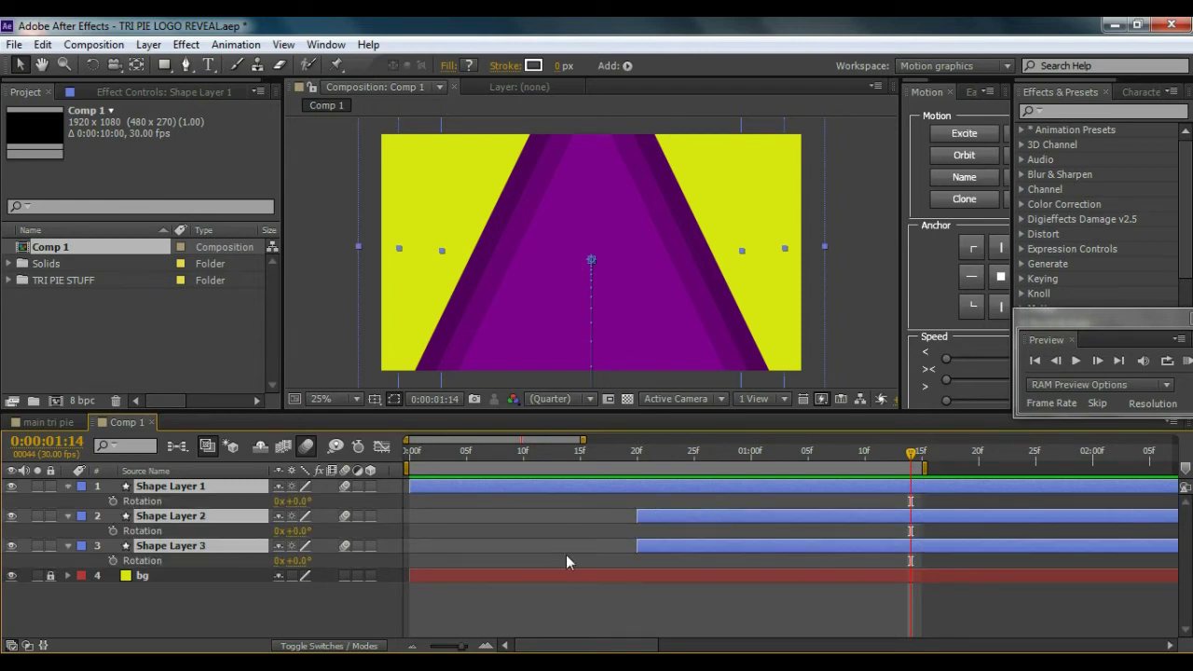
mouse_move(908, 463)
left_mouse_down()
mouse_move(779, 456)
mouse_move(922, 457)
left_mouse_up()
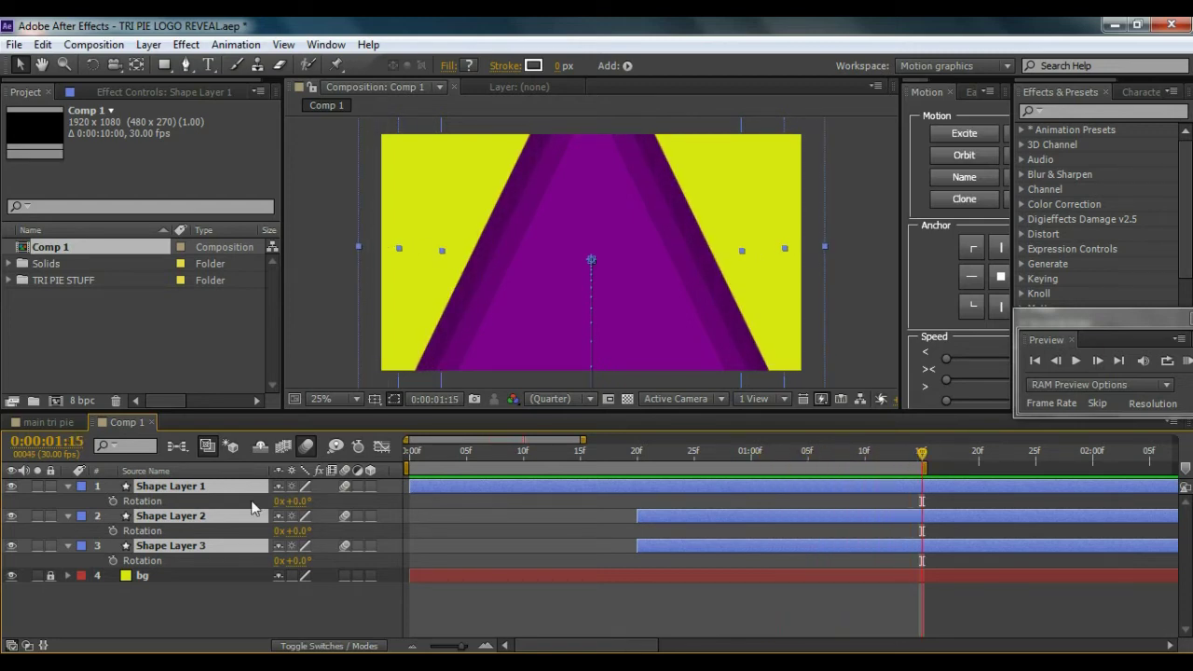
left_click(112, 500)
key("ctrl+a")
key("alt+shift+r")
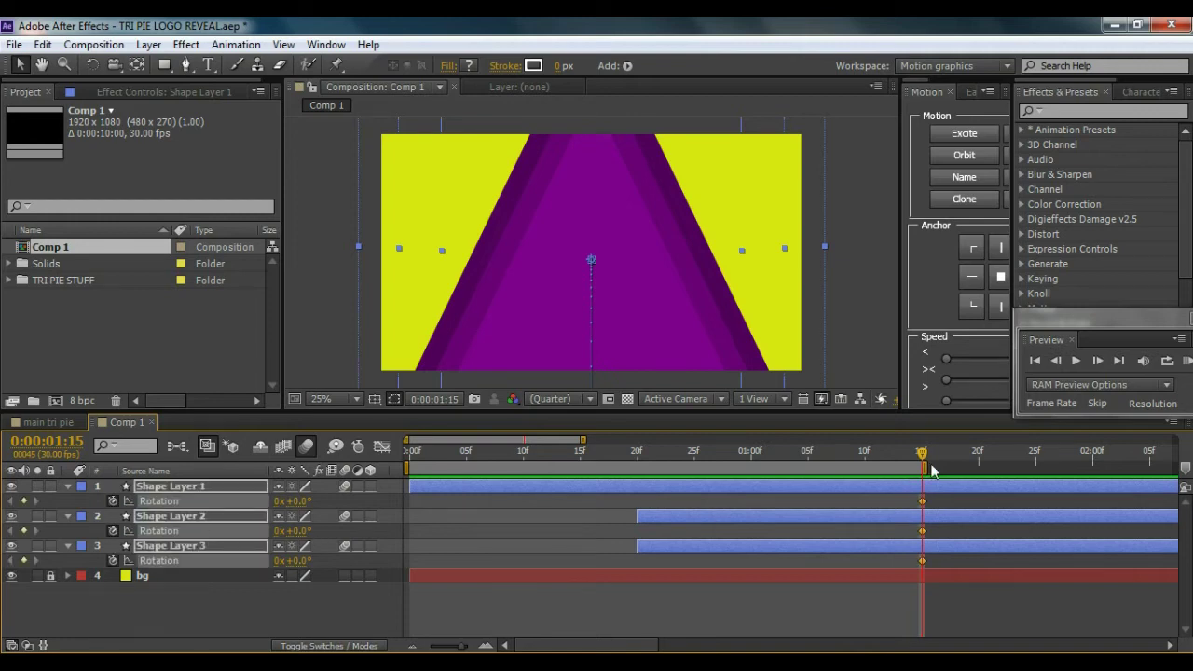
Step: Set the rotation of all three shape layers to 180° at 0:00:01:25
left_click_drag(922, 458, 1035, 455)
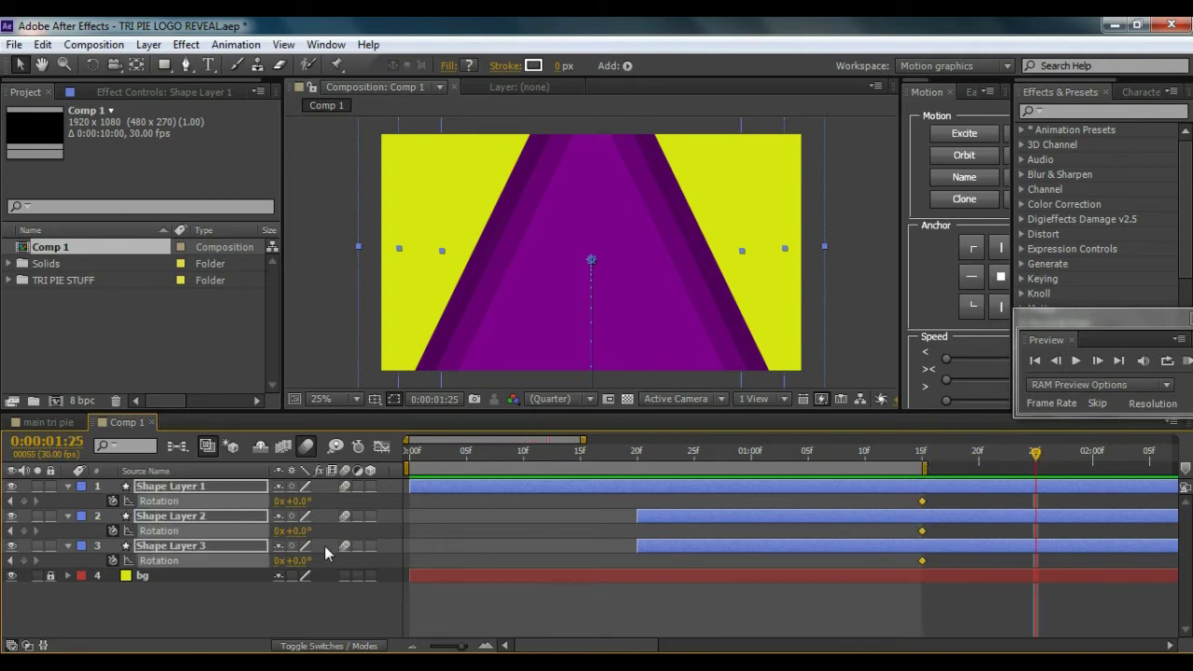
left_click(296, 501)
type("180")
key("Return")
mouse_move(1037, 464)
left_mouse_down()
mouse_move(913, 464)
mouse_move(1037, 470)
left_mouse_up()
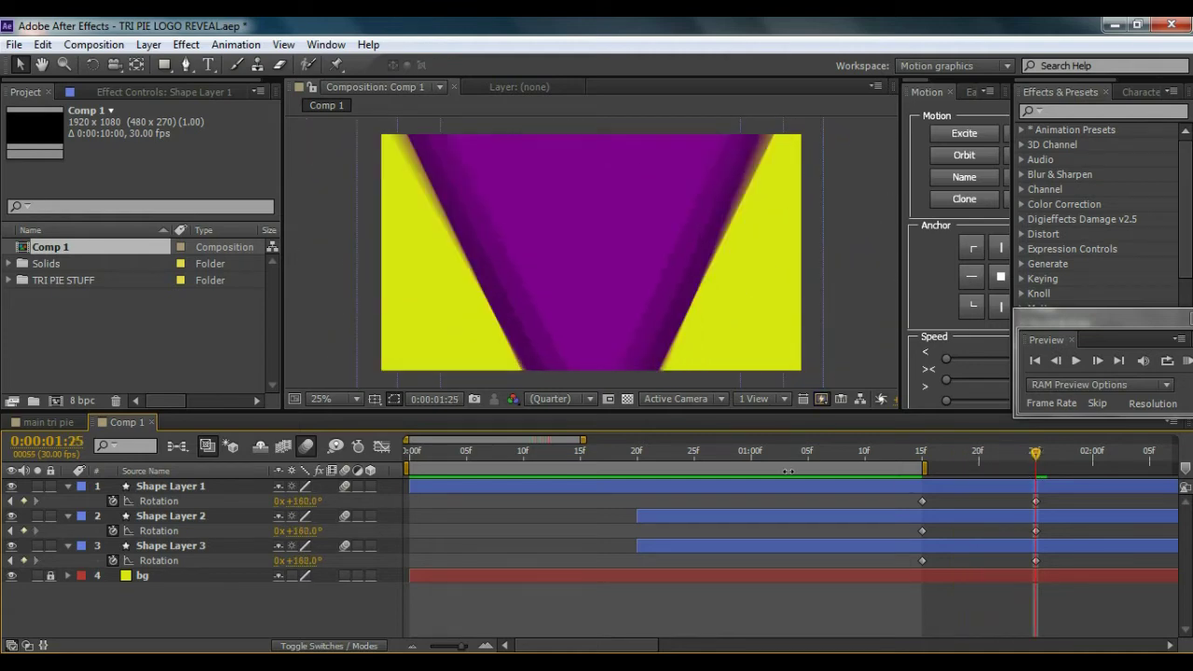
Step: Apply Easy Ease to all rotation keyframes and shift the work area to span 0:00:00:25 to 0:00:02:10
left_click_drag(677, 467, 959, 467)
left_click_drag(884, 495, 1053, 565)
key("F9")
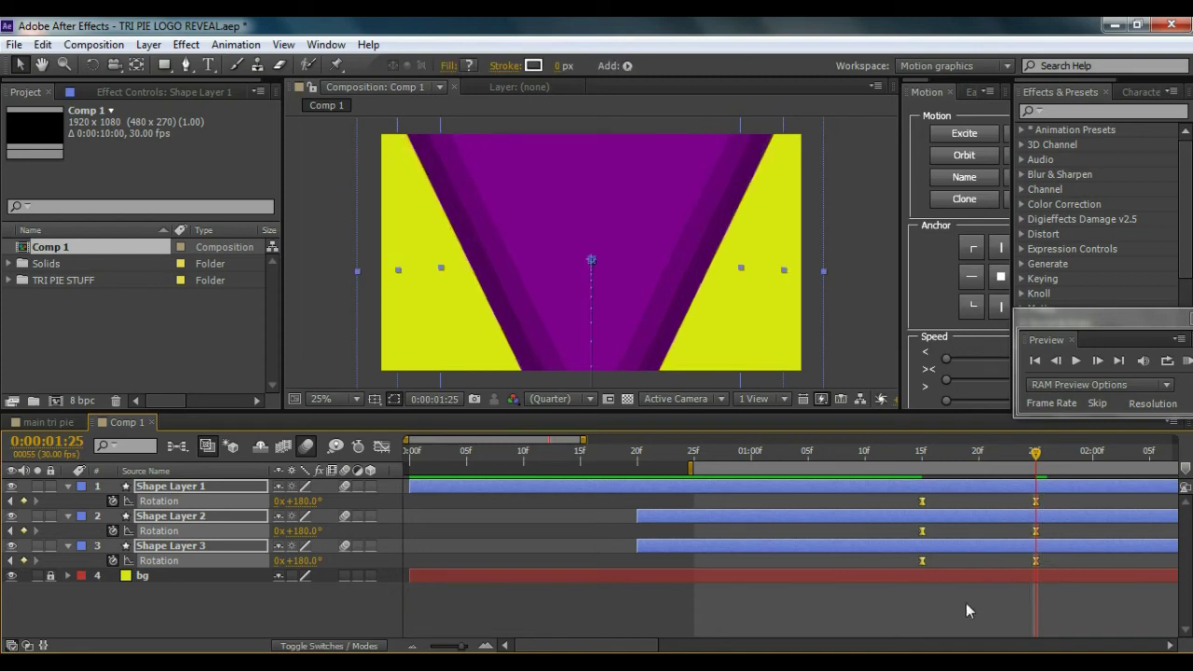
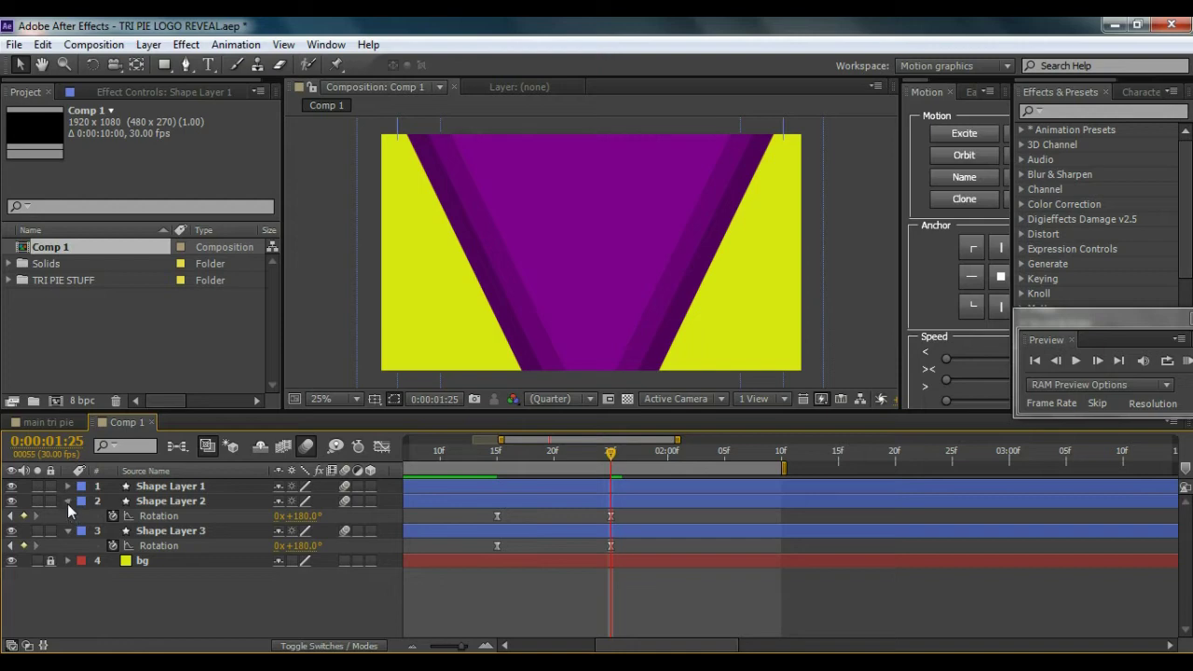
left_click(68, 516)
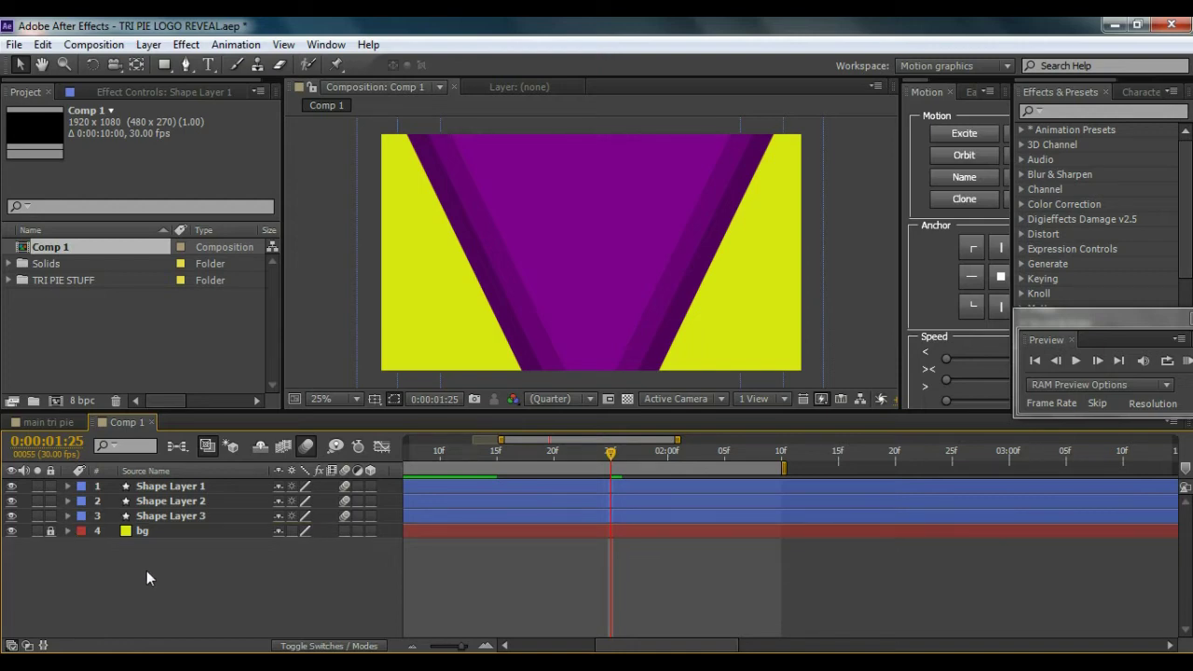
Step: Draw a centred upright triangle with the Pen tool, aligning its apex and base corners to the title/action-safe guides
key("apostrophe")
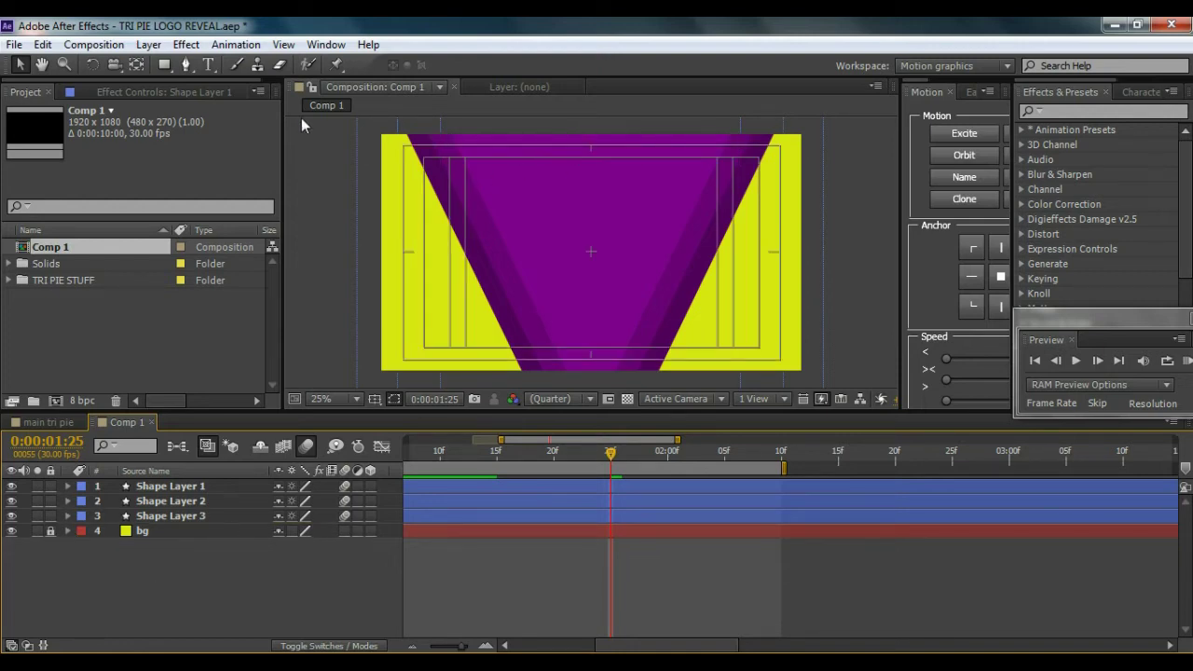
left_click(187, 64)
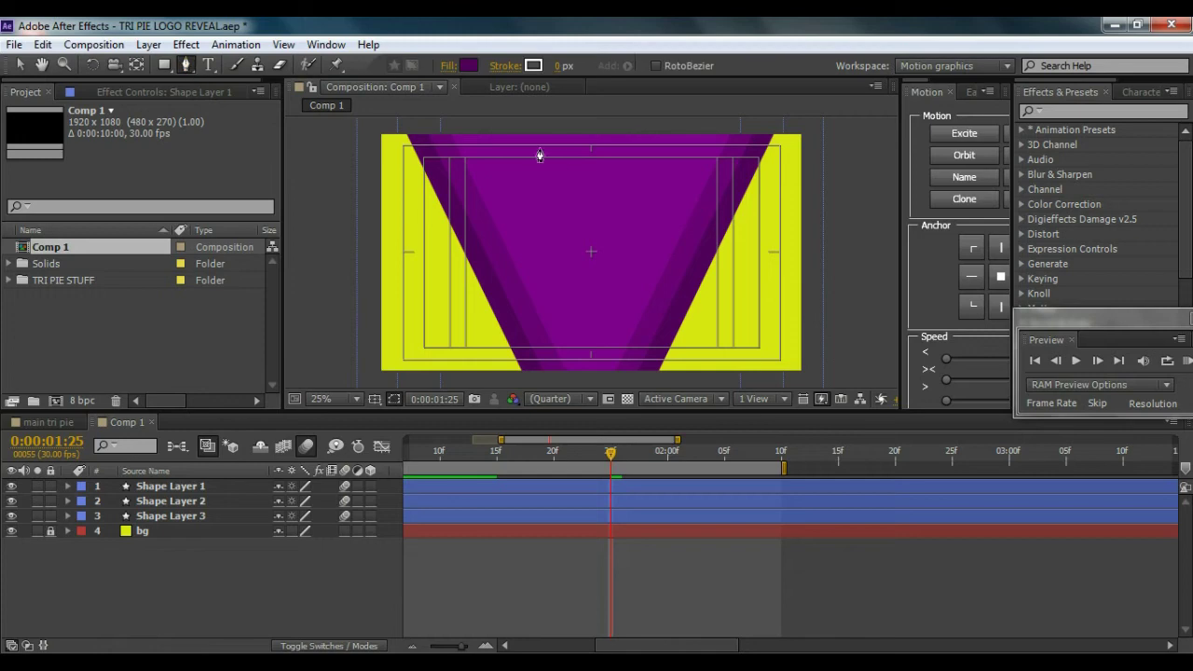
left_click(589, 150)
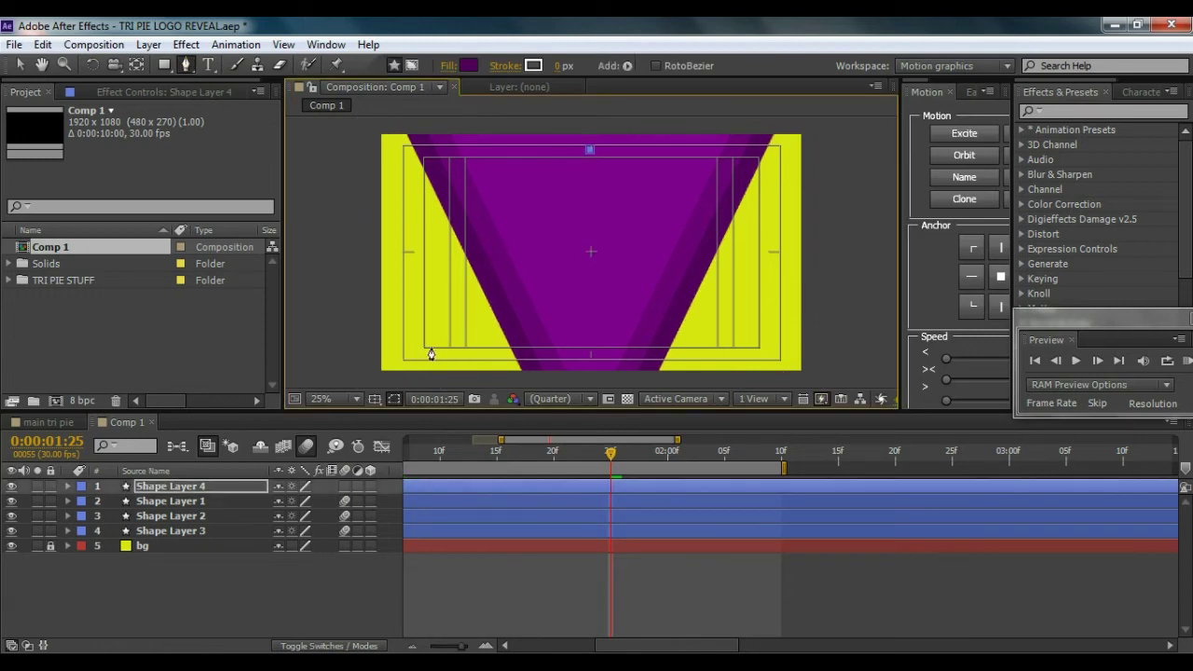
left_click(449, 345)
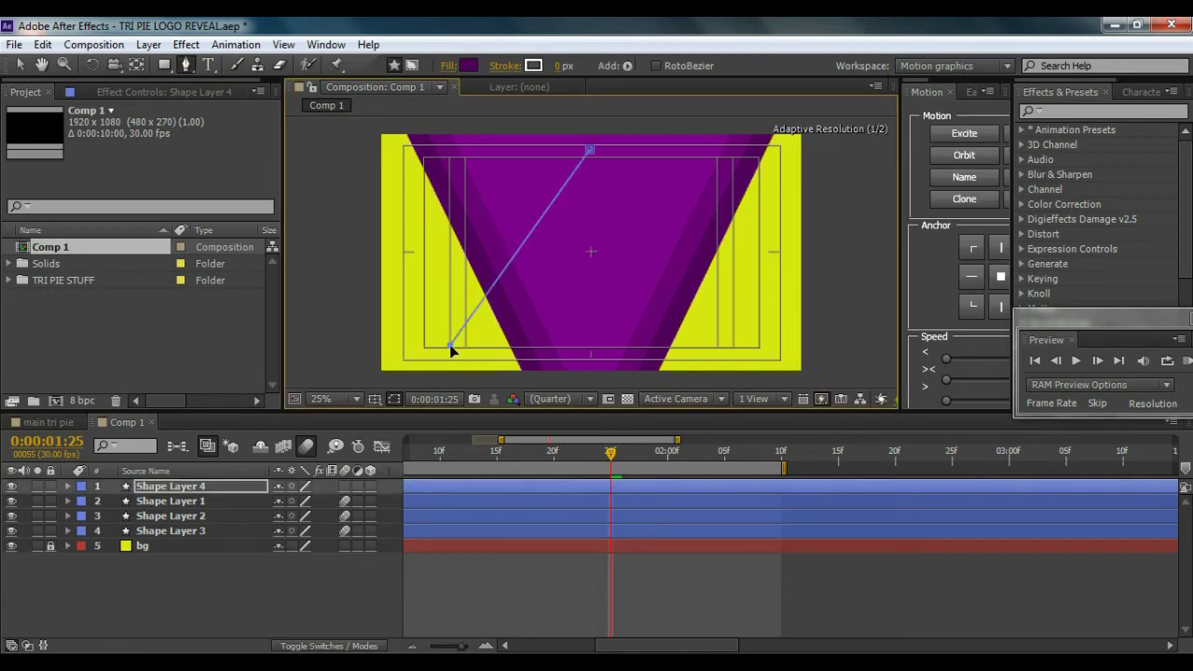
left_click(734, 347)
left_click(589, 150)
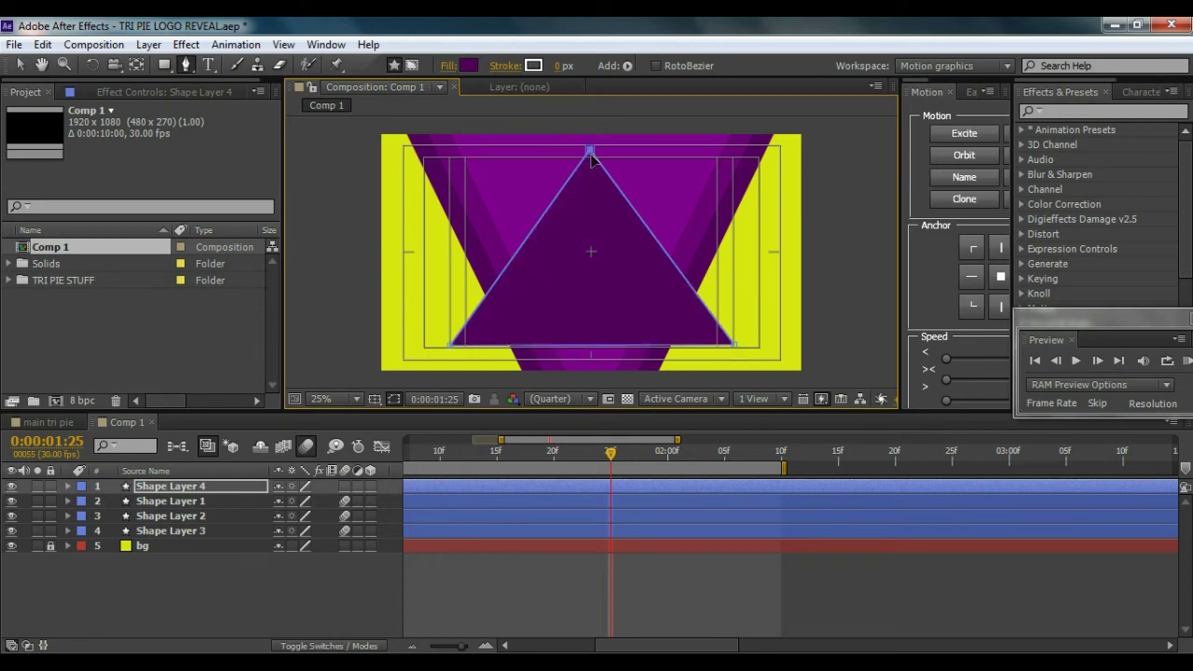
Step: Change the new triangle's fill to turquoise green 00E3AB, then hide the safe guides and deselect the layer
left_click(472, 67)
left_click_drag(811, 483, 808, 492)
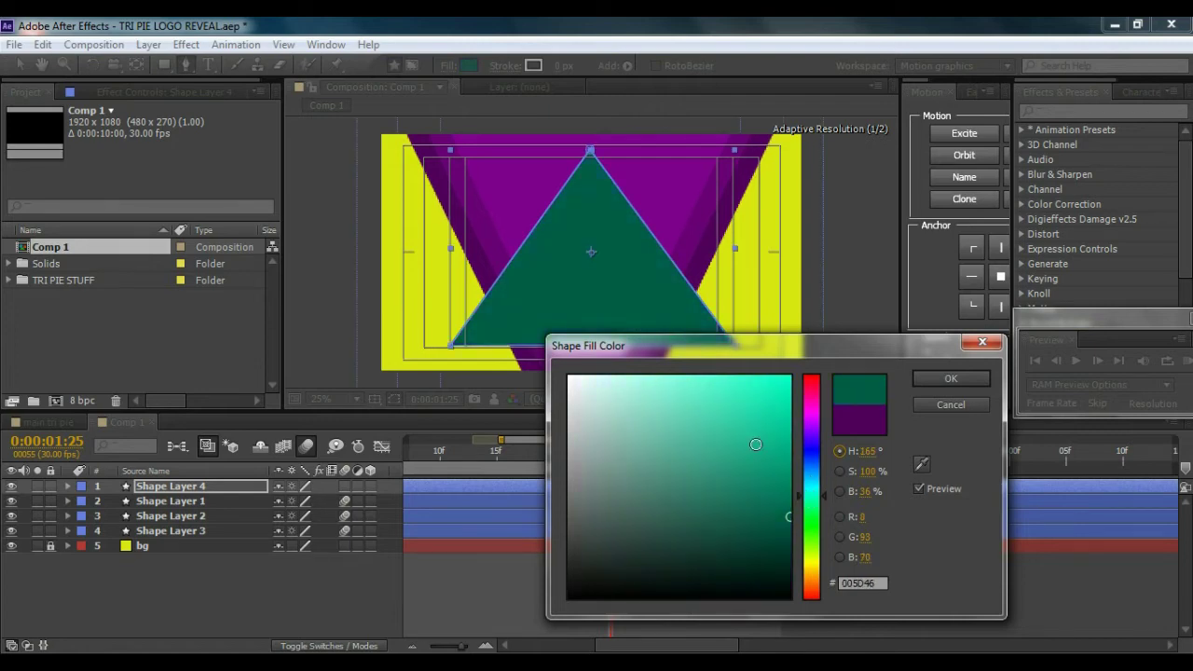
left_click(755, 434)
left_click(796, 412)
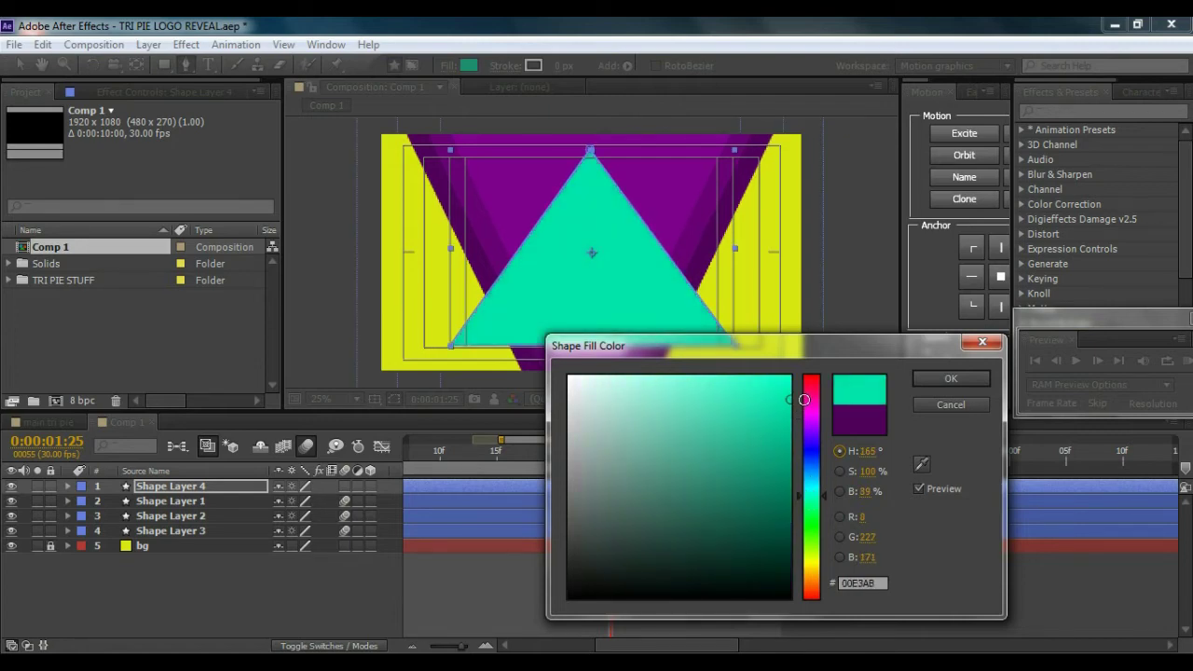
left_click(950, 378)
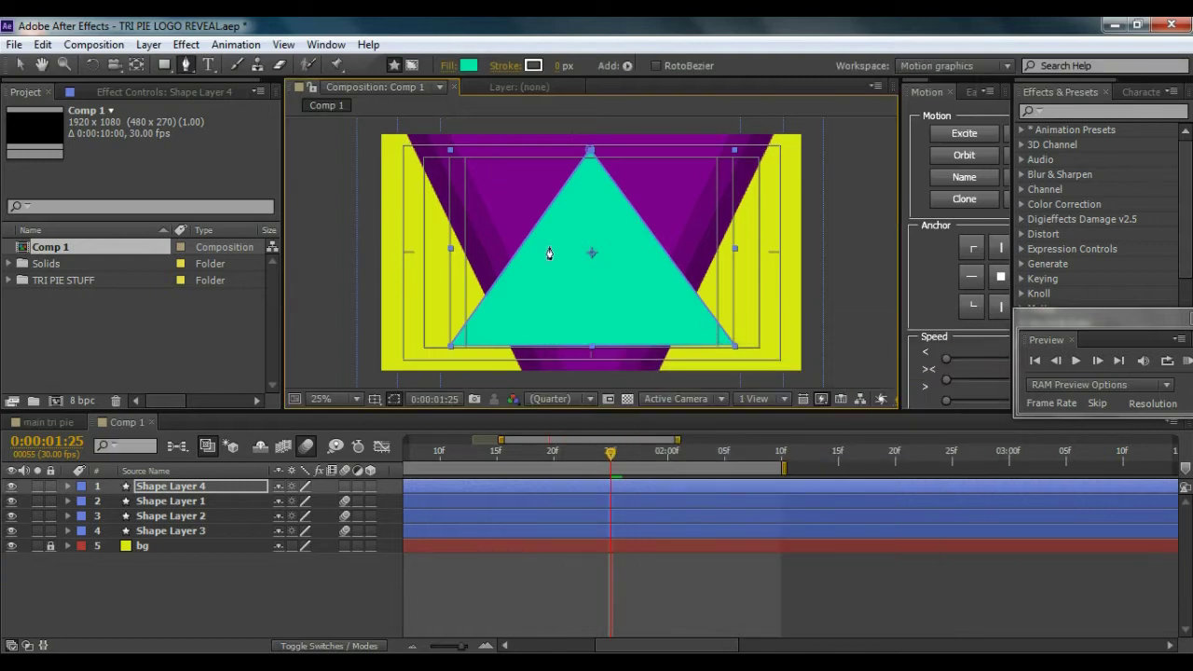
left_click(18, 64)
left_click(296, 581)
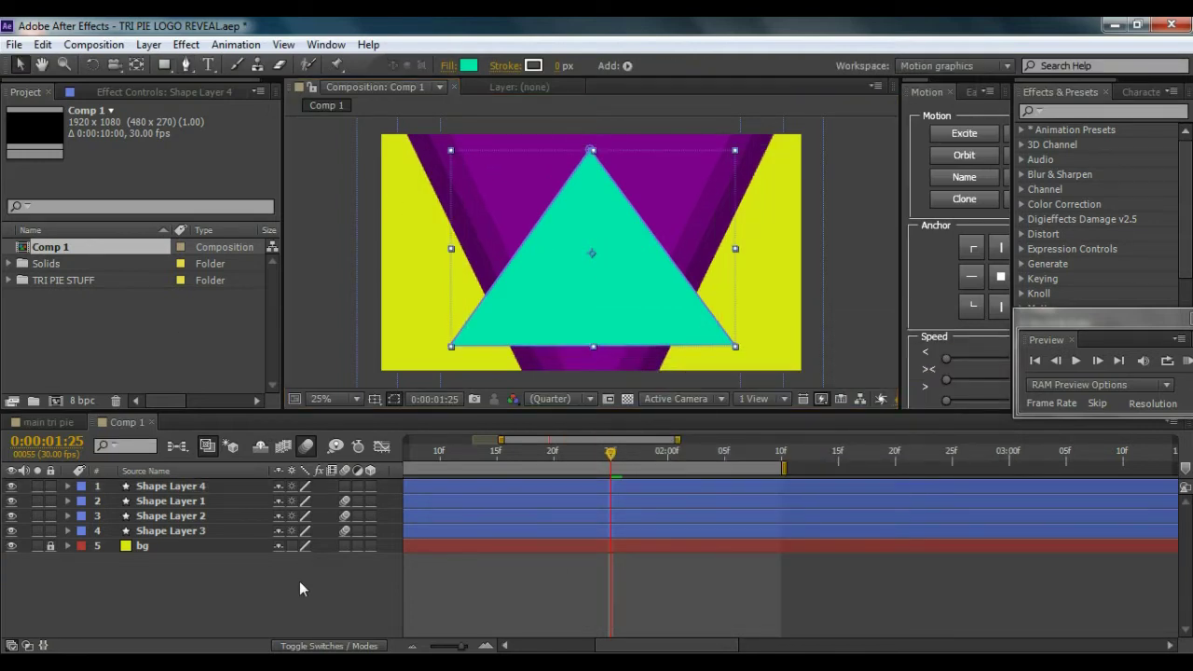
Step: Trim Shape Layer 4 to start at 0:00:01:25, place it beneath Shape Layer 3, and lower its base to the frame's bottom edge
mouse_move(615, 459)
left_mouse_down()
mouse_move(580, 460)
mouse_move(640, 468)
mouse_move(593, 469)
mouse_move(611, 476)
left_mouse_up()
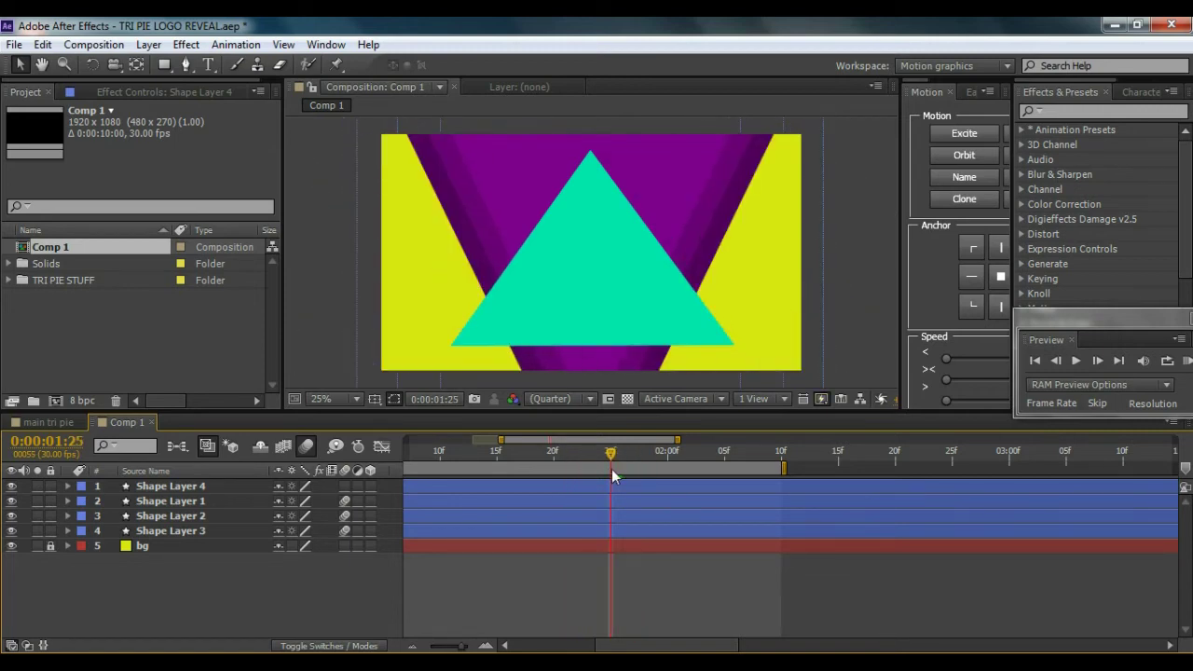
left_click(159, 490)
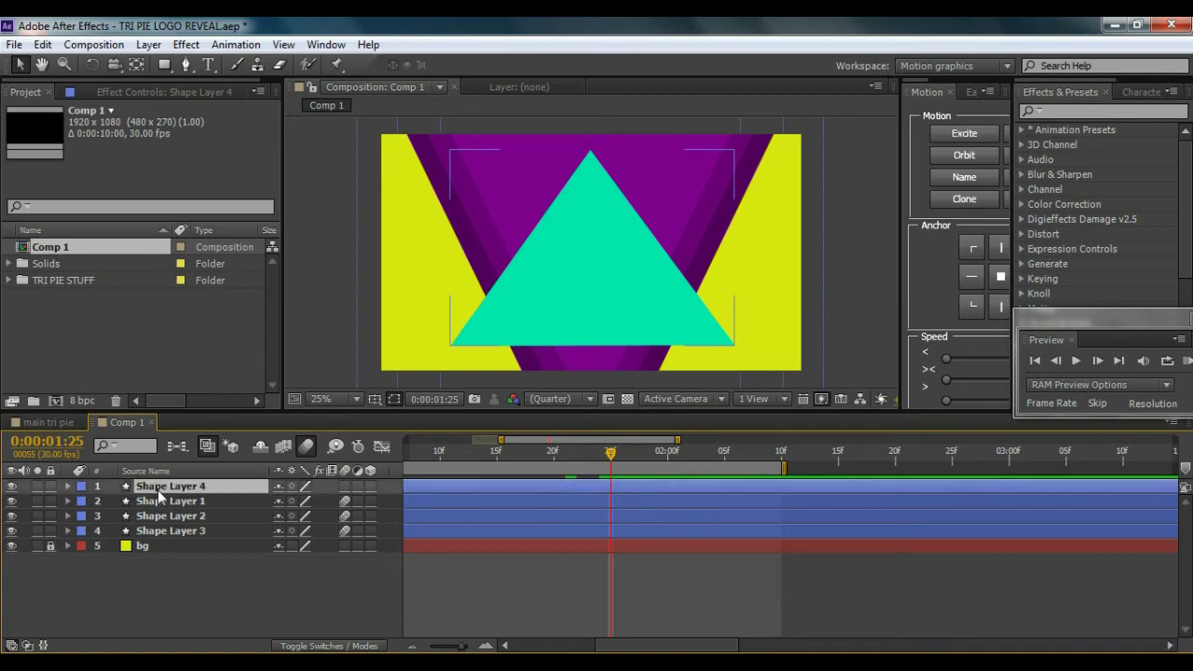
key("alt+bracketleft")
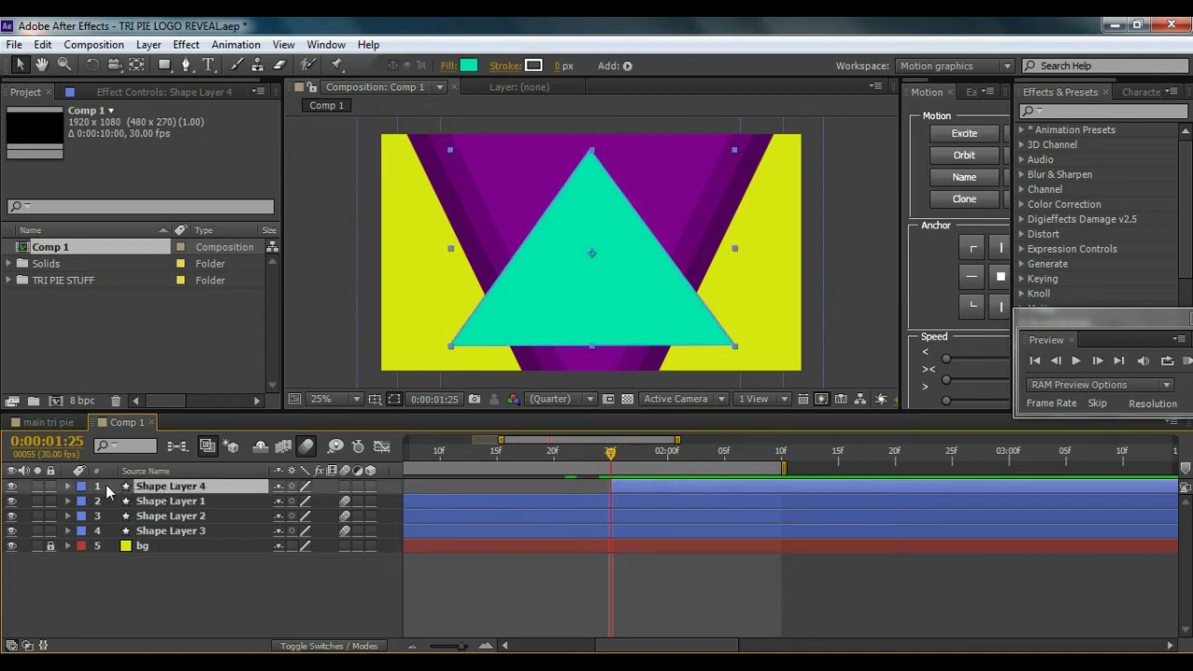
left_click_drag(149, 494, 160, 545)
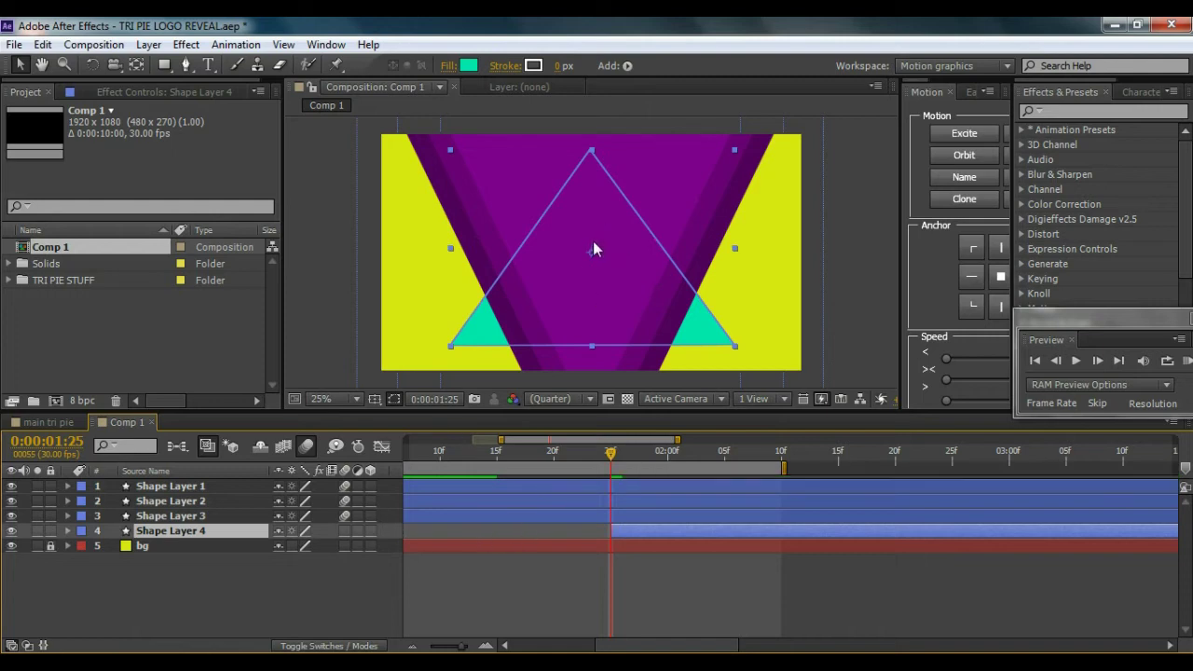
left_click_drag(590, 258, 589, 282)
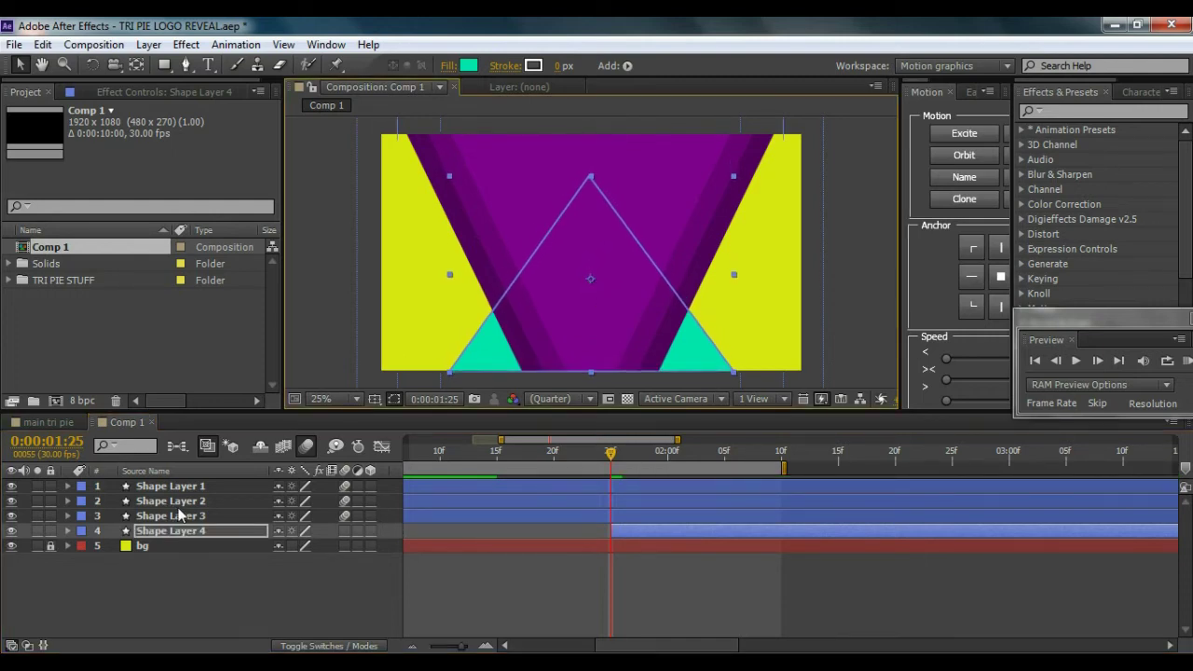
Step: Unlink Shape Layer 4's scale dimensions, widen it to 127.0, 100.0%, and keyframe that scale at 0:00:02:05
key("s")
left_click(278, 546)
left_click_drag(296, 546, 318, 546)
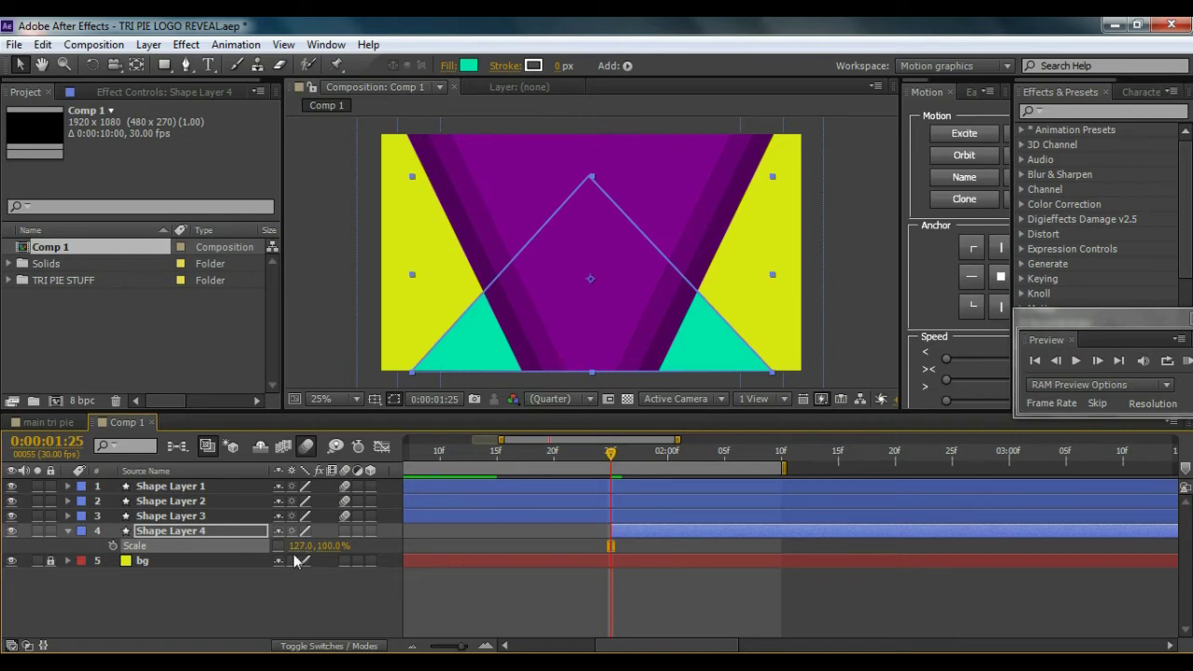
left_click_drag(610, 458, 726, 469)
left_click_drag(611, 545, 724, 545)
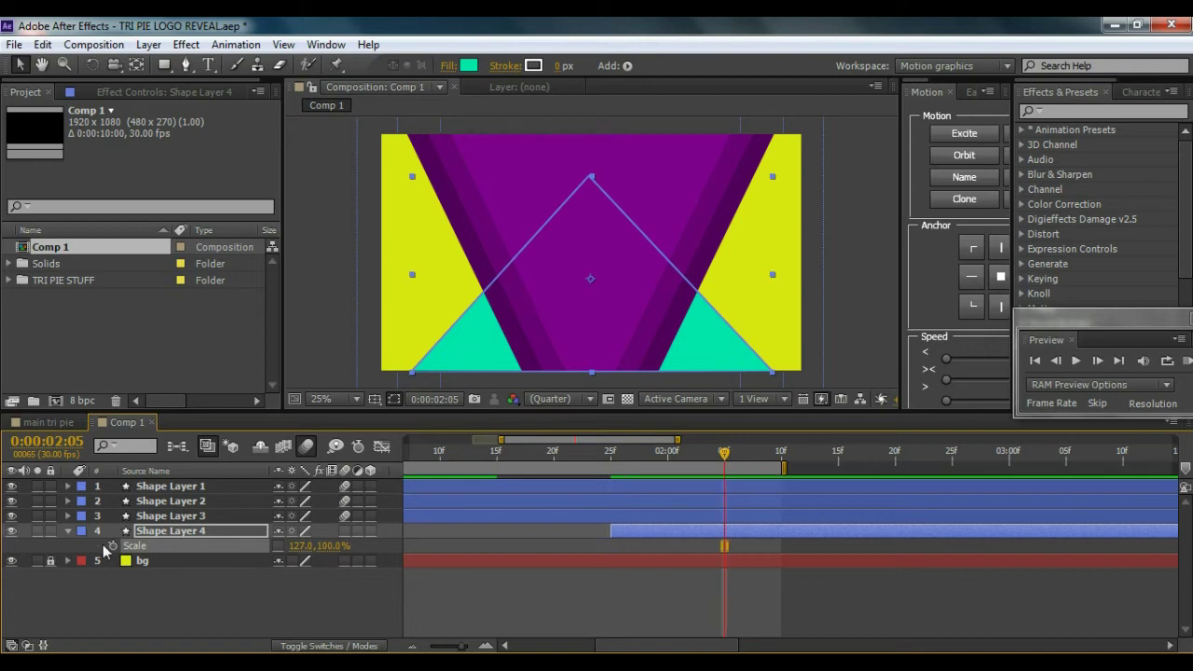
left_click(113, 546)
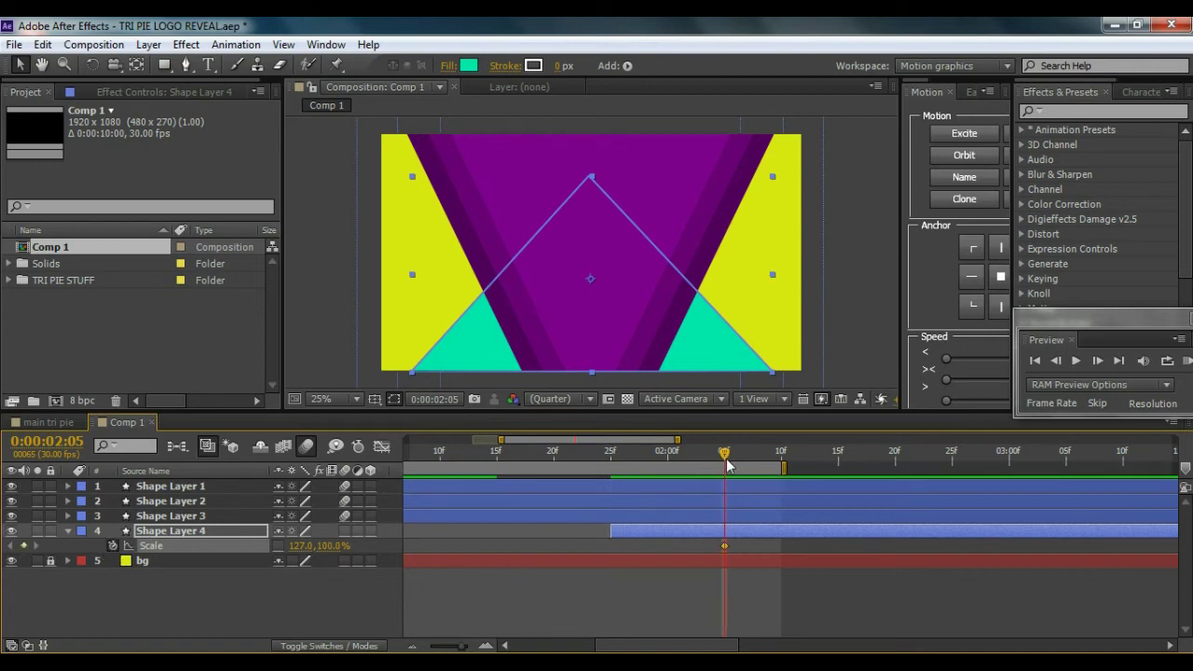
Step: Set Shape Layer 4's horizontal scale to 0% at 0:00:01:25 and apply Easy Ease to both scale keyframes
left_click_drag(709, 464, 612, 464)
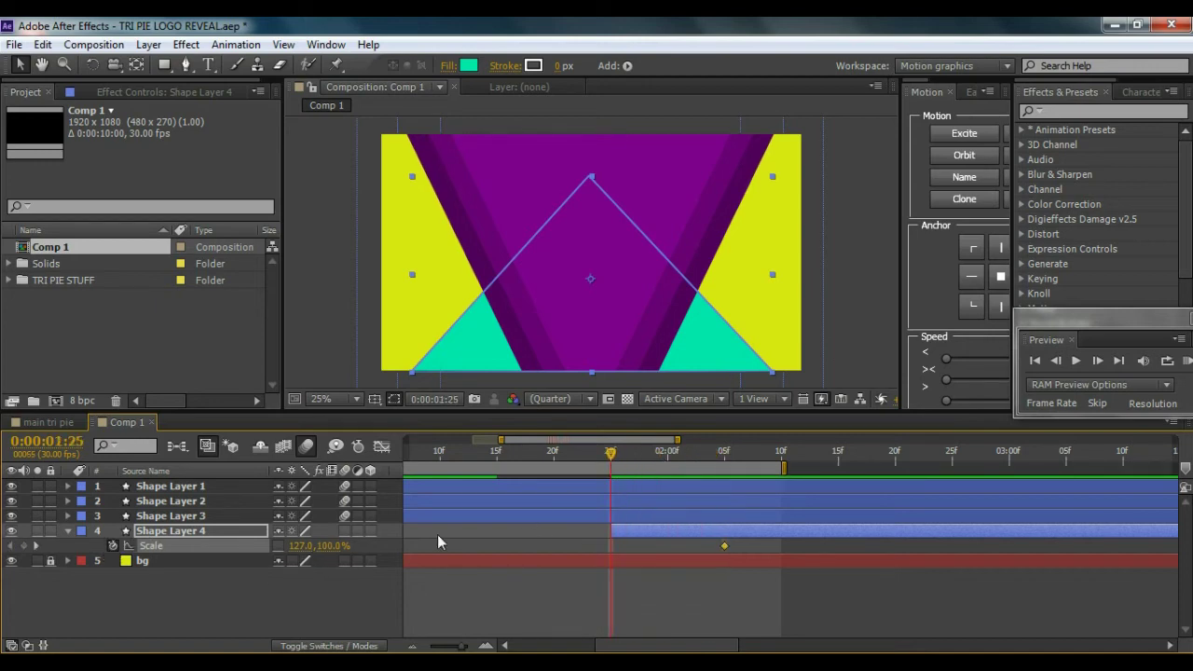
left_click(296, 549)
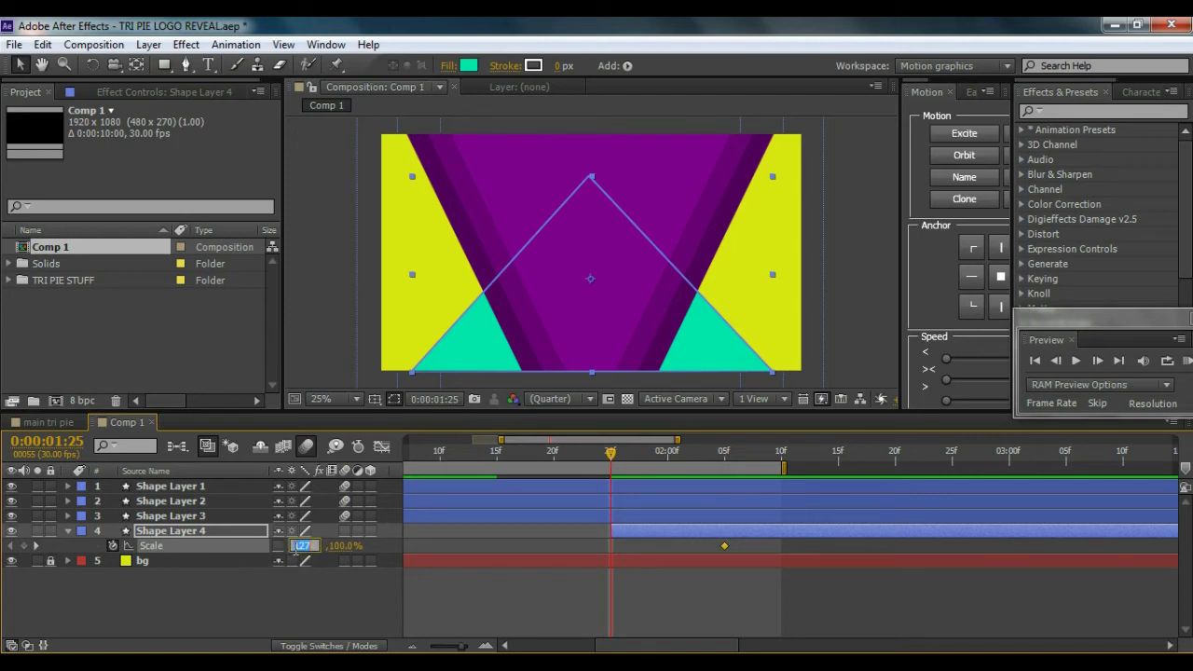
type("0")
key("Return")
left_click_drag(636, 454, 738, 483)
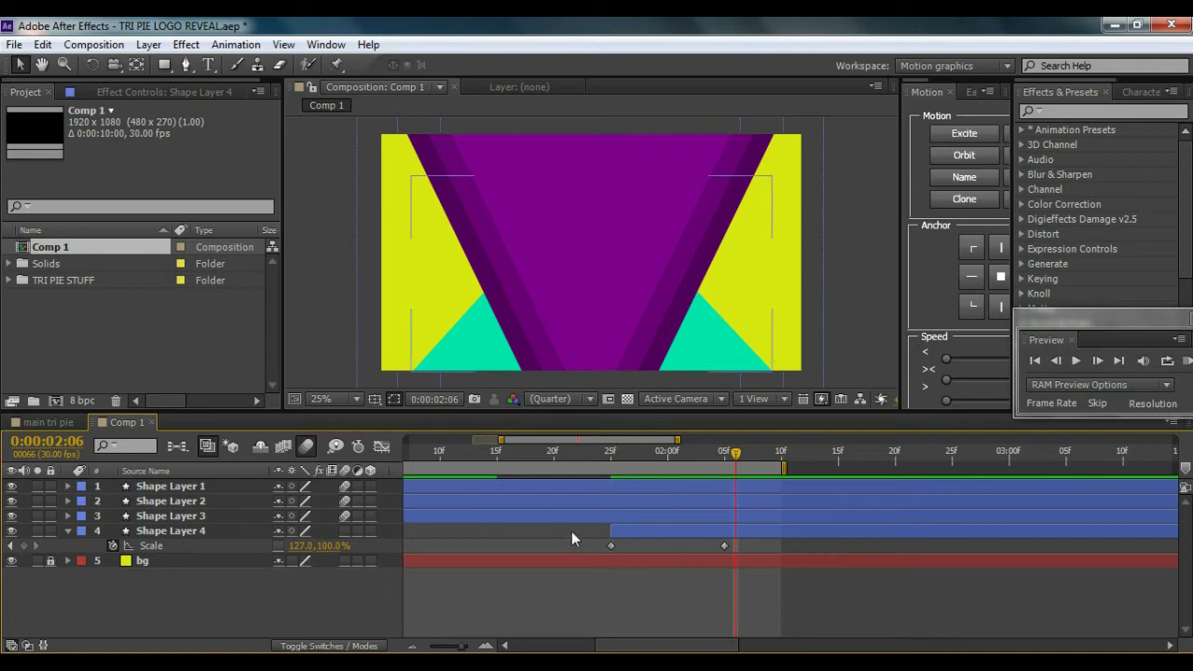
left_click_drag(591, 544, 748, 553)
key("F9")
left_click(751, 546)
Step: Duplicate Shape Layer 4 twice, place both copies between it and bg, and move the current time to 0:00:02:05
left_click(754, 530)
key("ctrl+d")
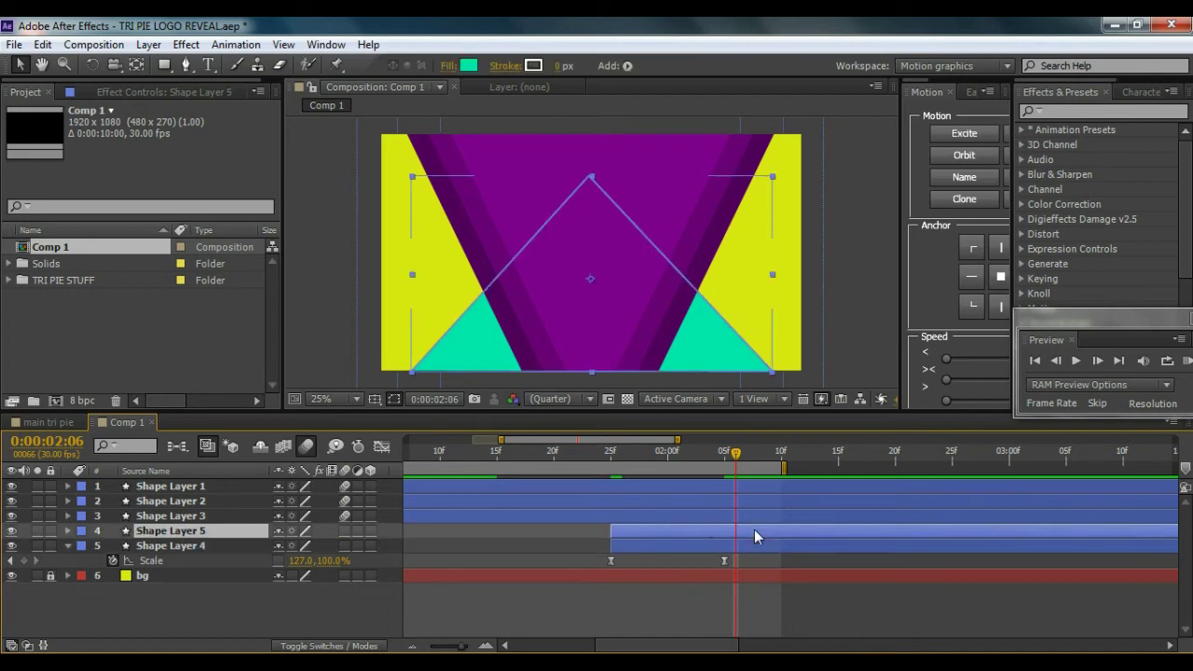
key("ctrl+d")
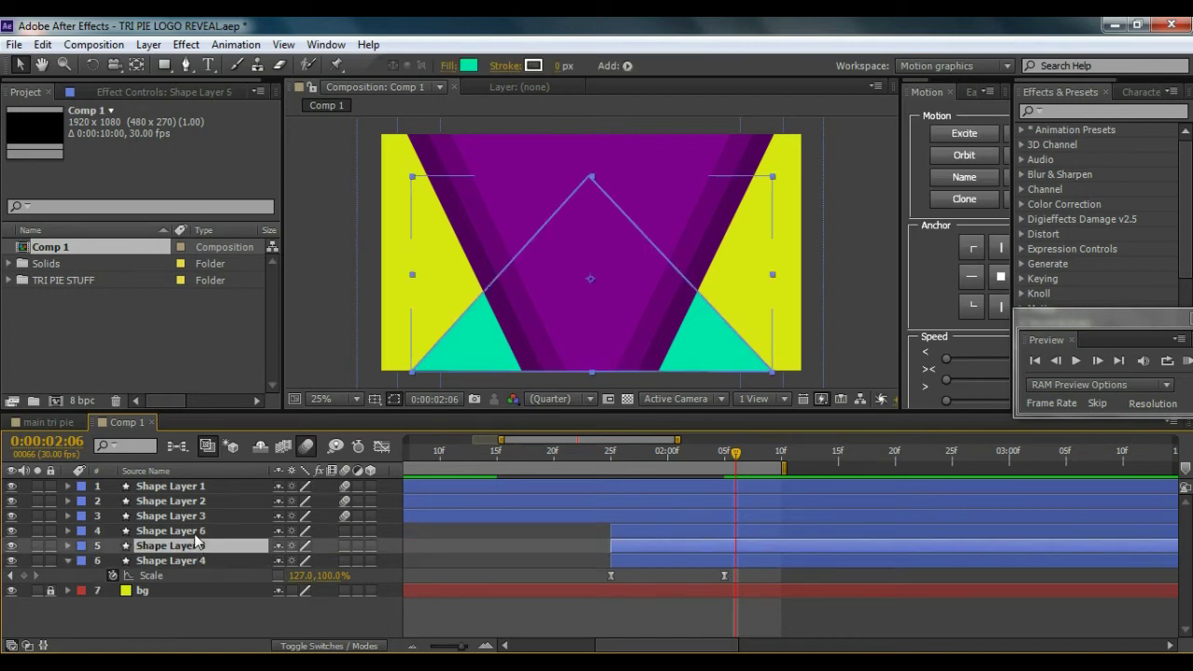
left_click(195, 532, "shift")
left_click_drag(196, 533, 193, 583)
left_click(193, 607)
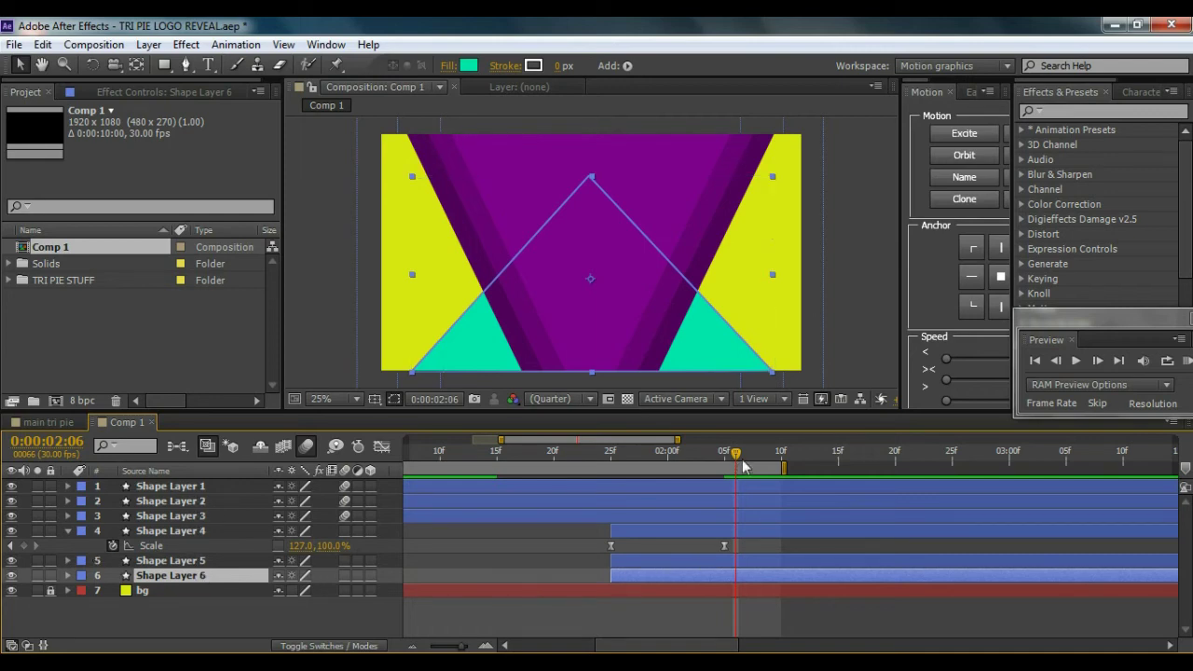
mouse_move(733, 466)
left_mouse_down()
mouse_move(756, 463)
mouse_move(691, 470)
mouse_move(726, 473)
left_mouse_up()
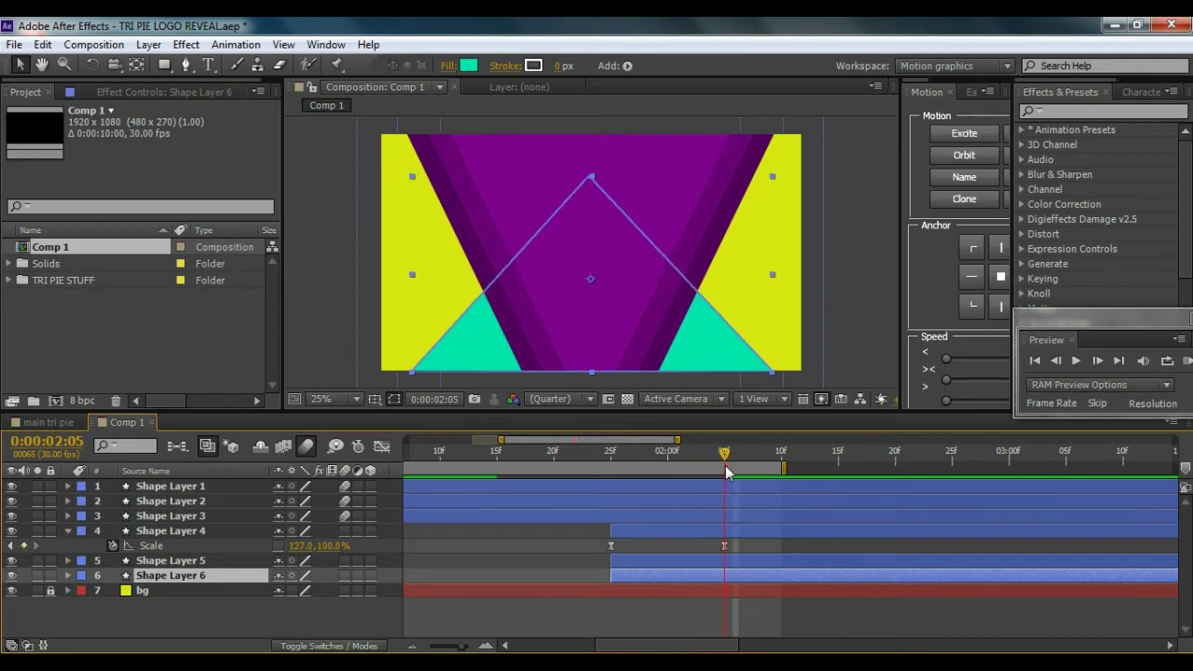
Step: Trim the start of Shape Layers 5 and 6 to 0:00:02:05
left_click(675, 564)
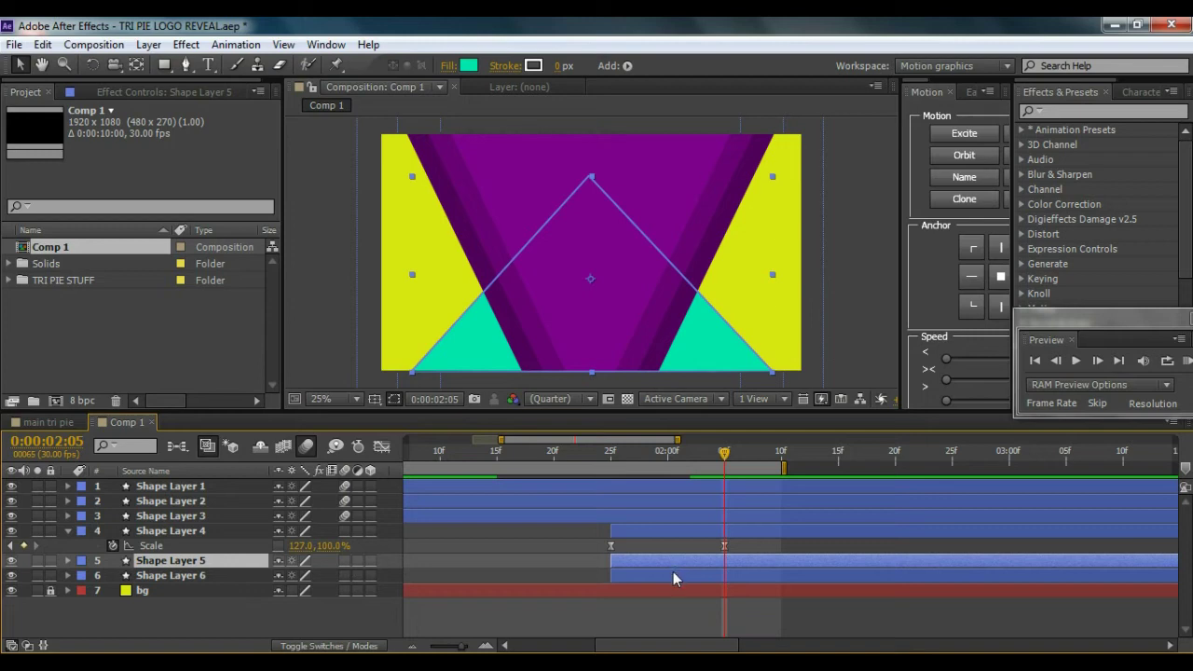
left_click(673, 572, "shift")
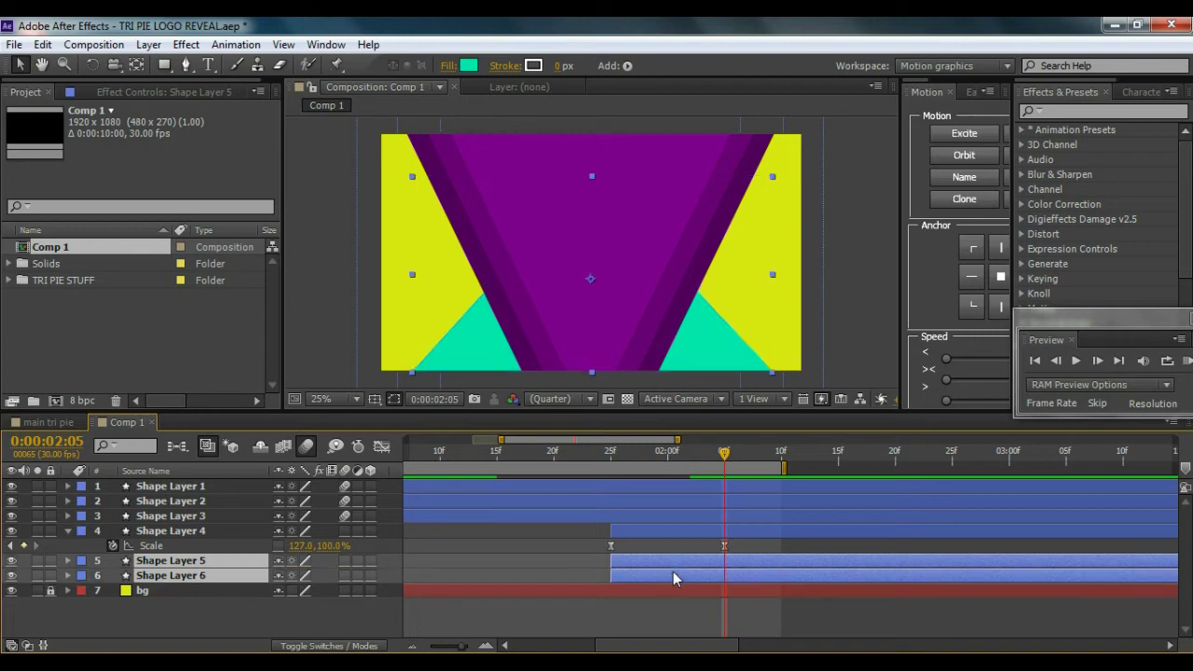
key("alt+bracketleft")
left_click(676, 609)
Step: Show the Scale properties of Shape Layers 5 and 6 and delete all their existing scale keyframes
left_click(739, 565)
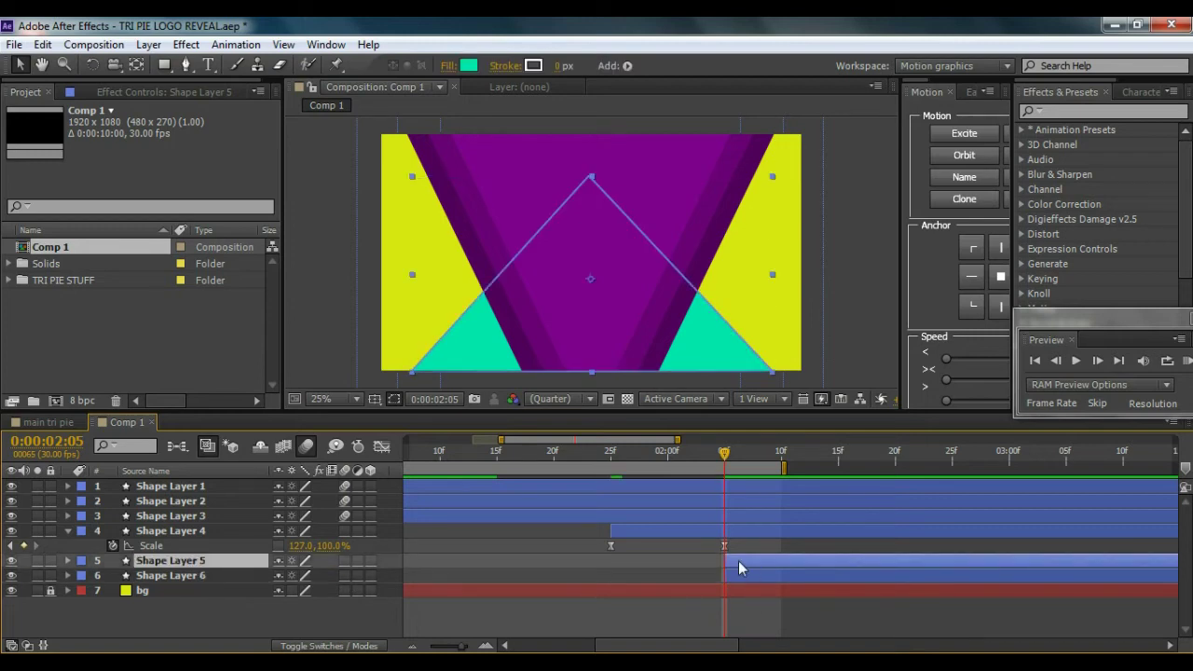
key("s")
left_click(171, 590)
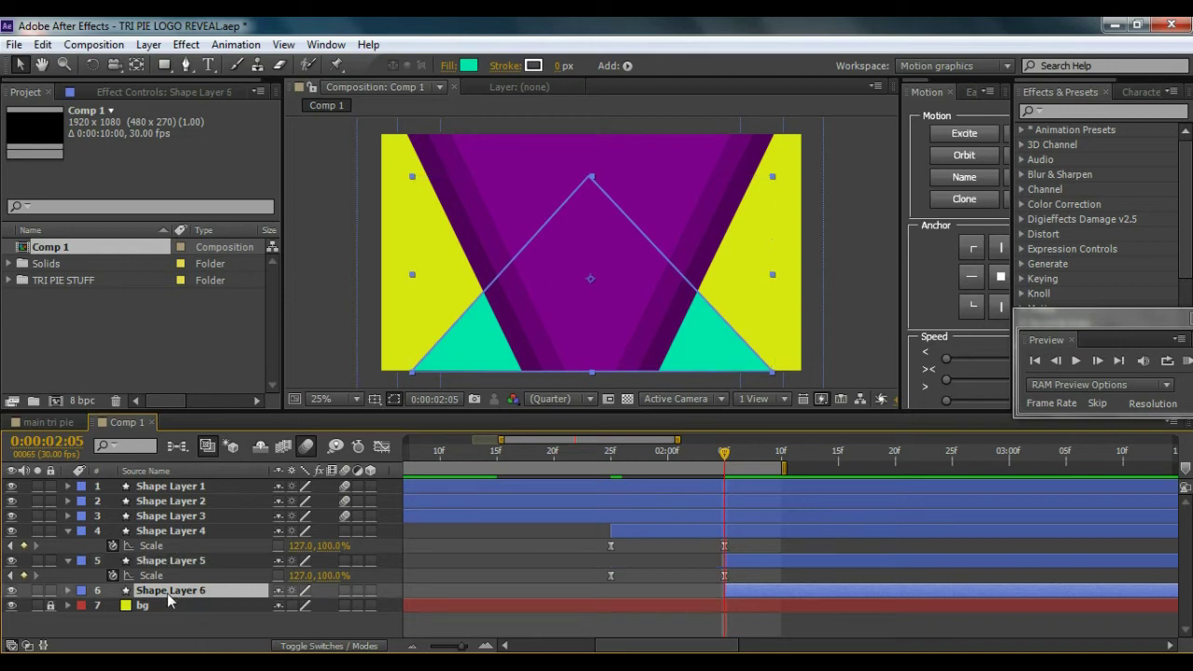
key("s")
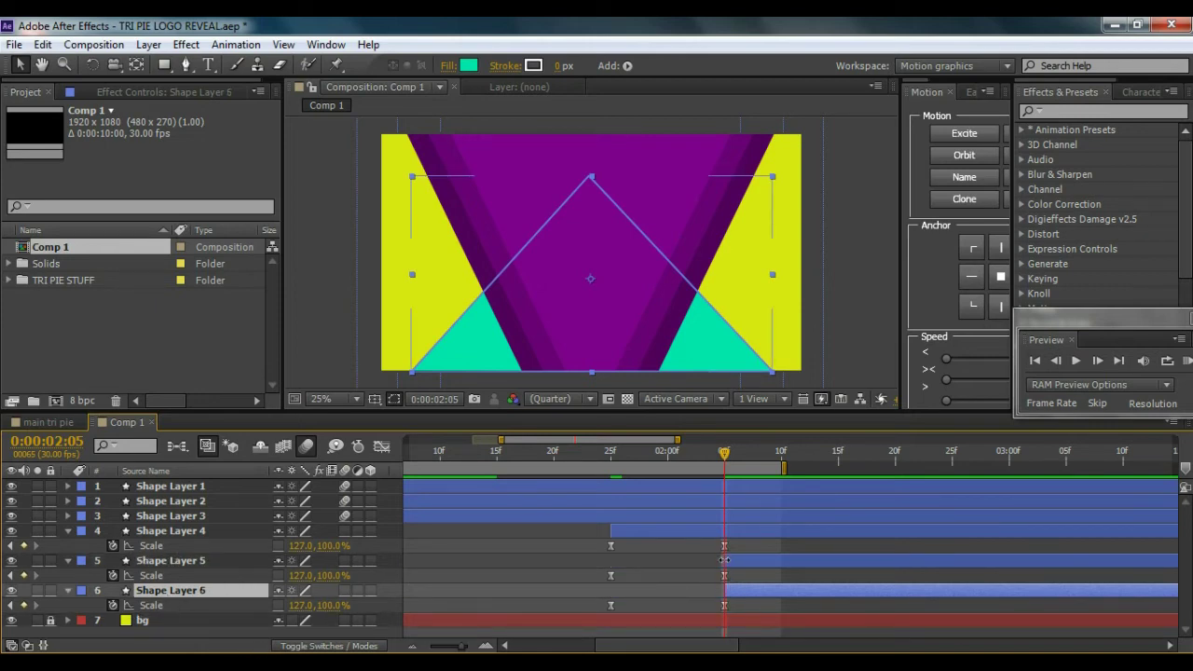
left_click_drag(586, 570, 745, 623)
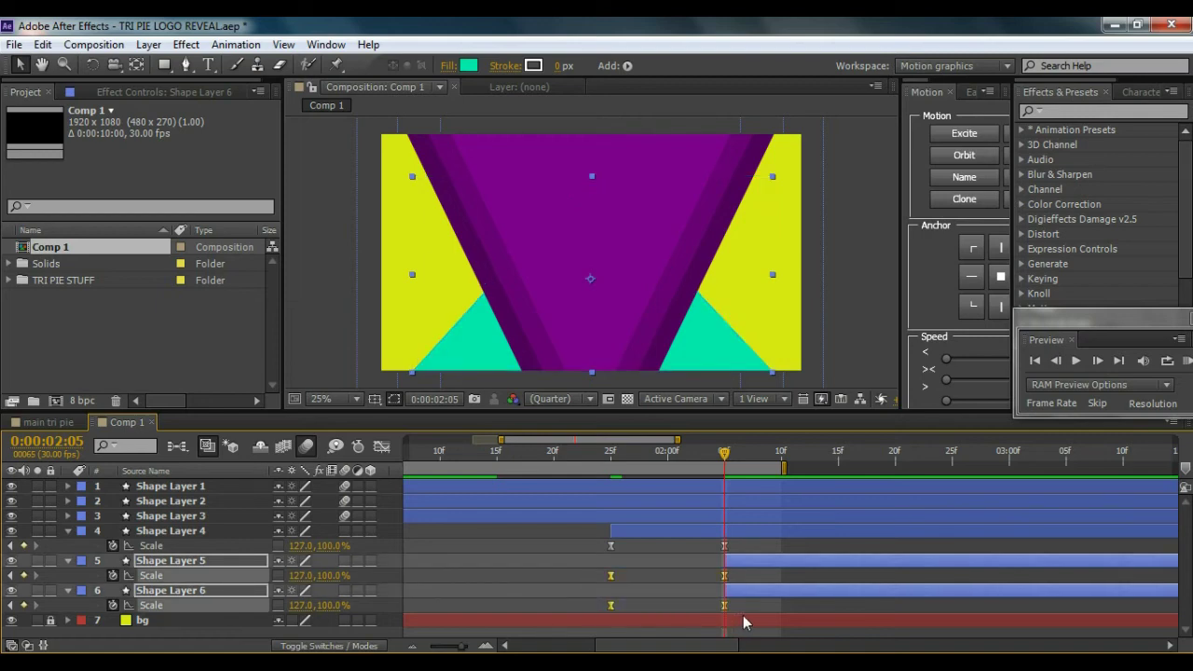
key("Delete")
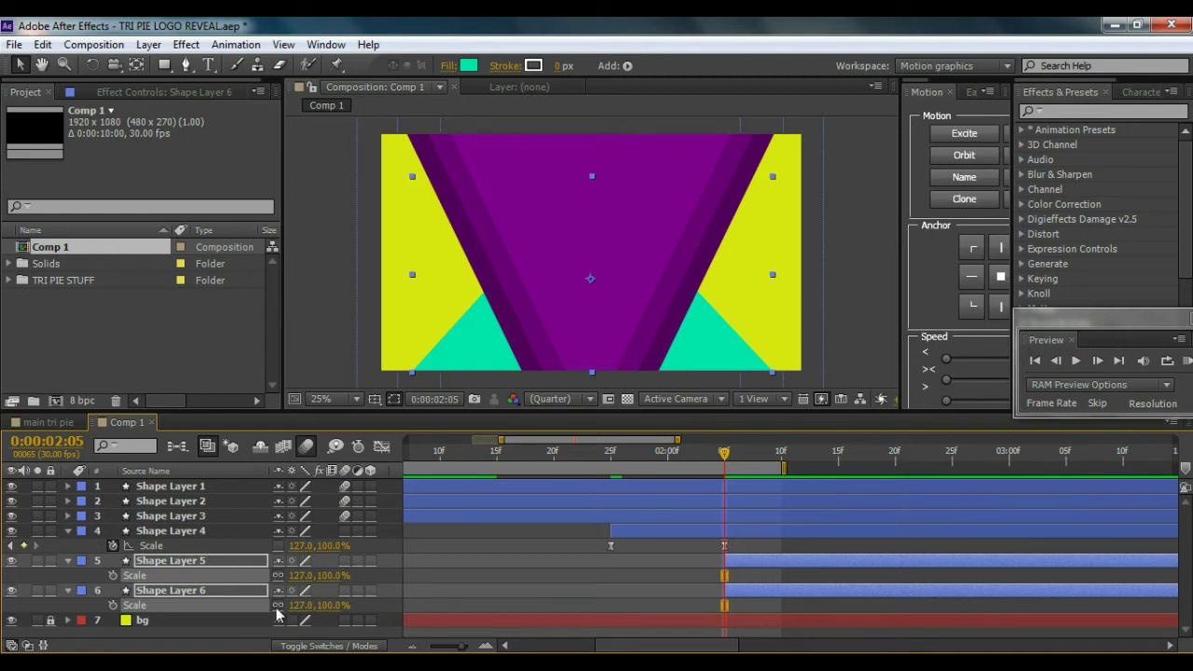
Step: Keyframe Shape Layer 5's scale at 0:00:02:05, and enlarge it to 155.0, 122.0% at 0:00:02:15
left_click(115, 578)
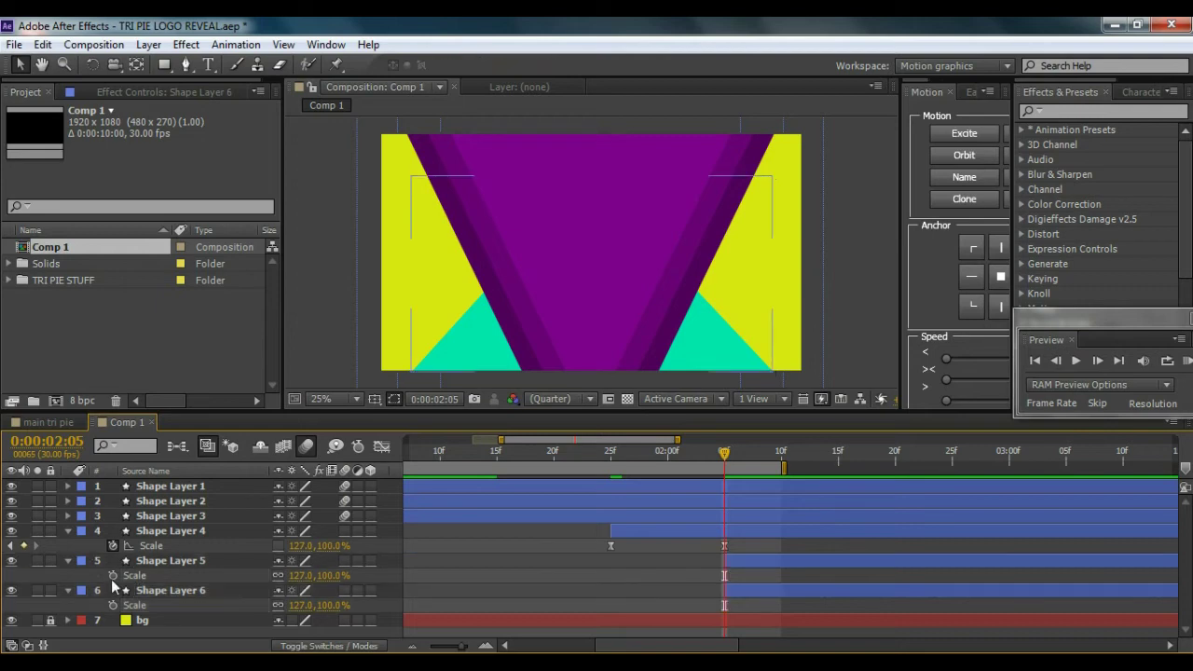
left_click(113, 575)
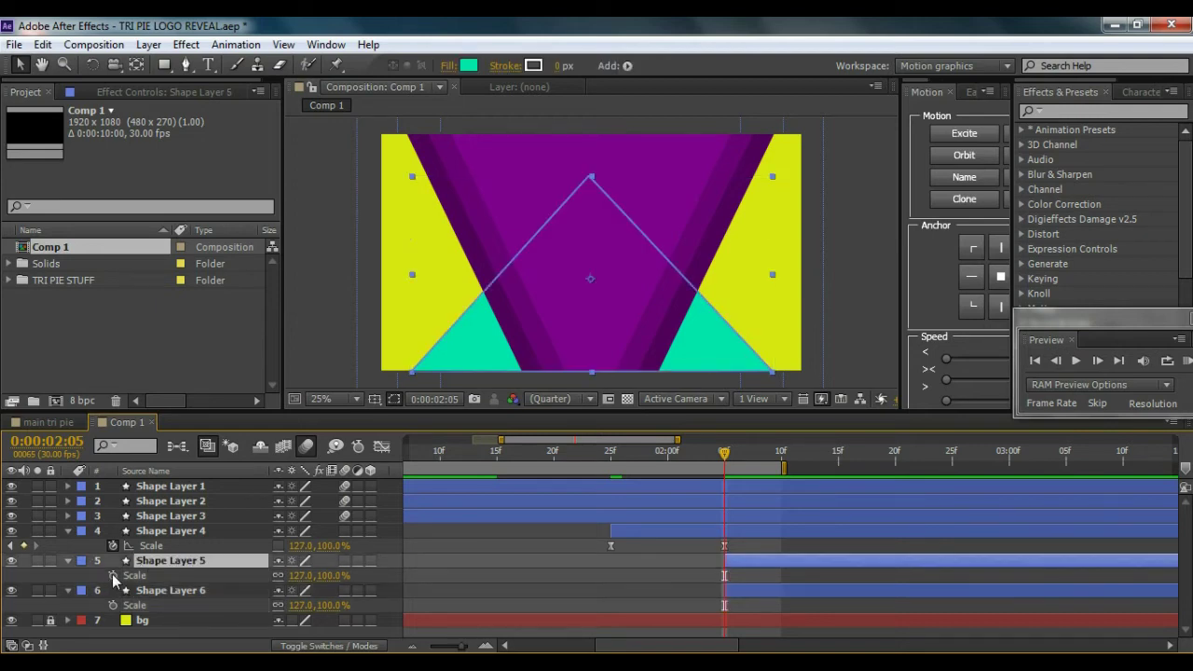
left_click_drag(725, 453, 837, 460)
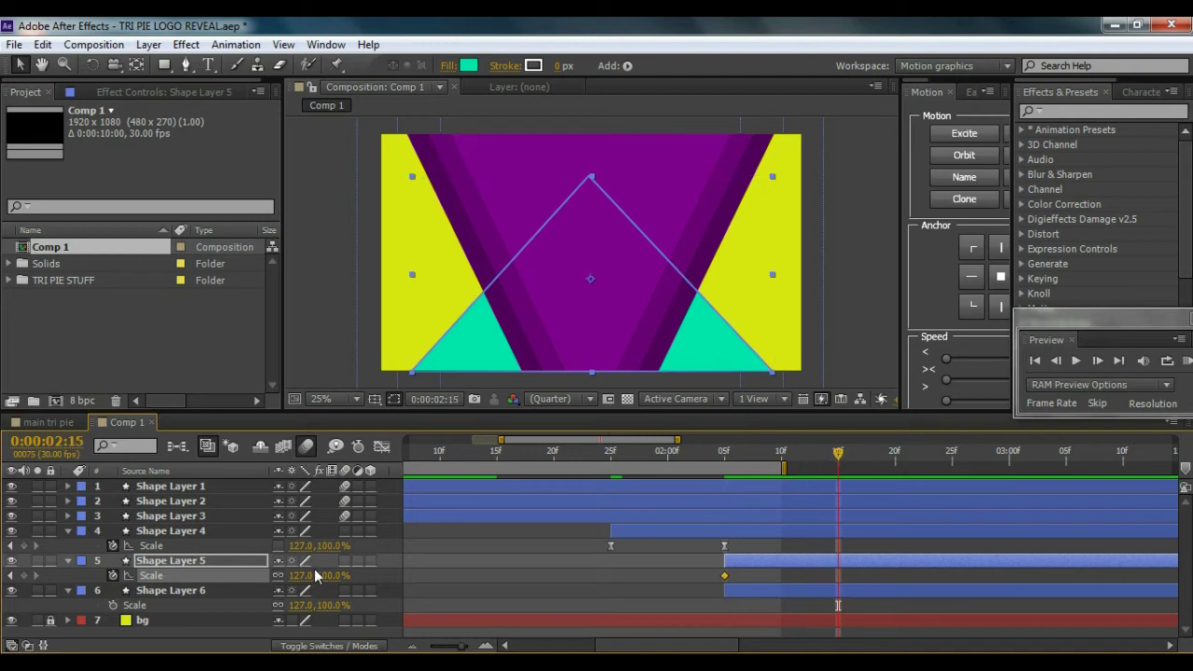
left_click_drag(300, 578, 317, 576)
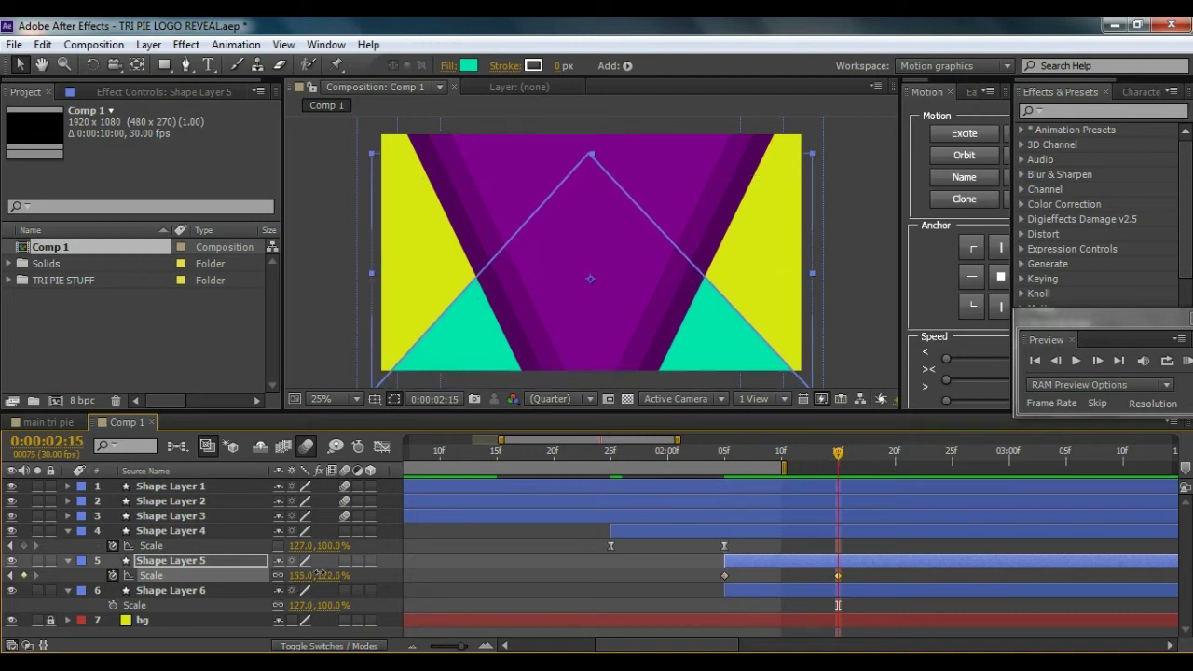
Step: Darken Shape Layer 5's fill colour to green 00B185
left_click(468, 66)
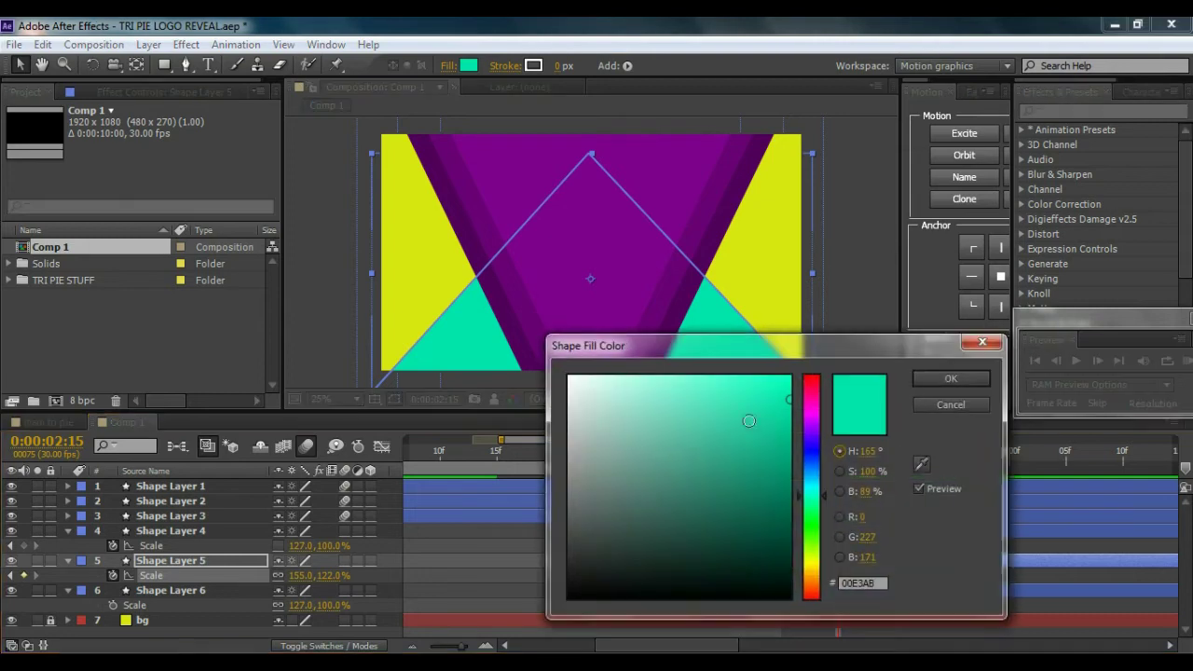
left_click_drag(781, 438, 803, 443)
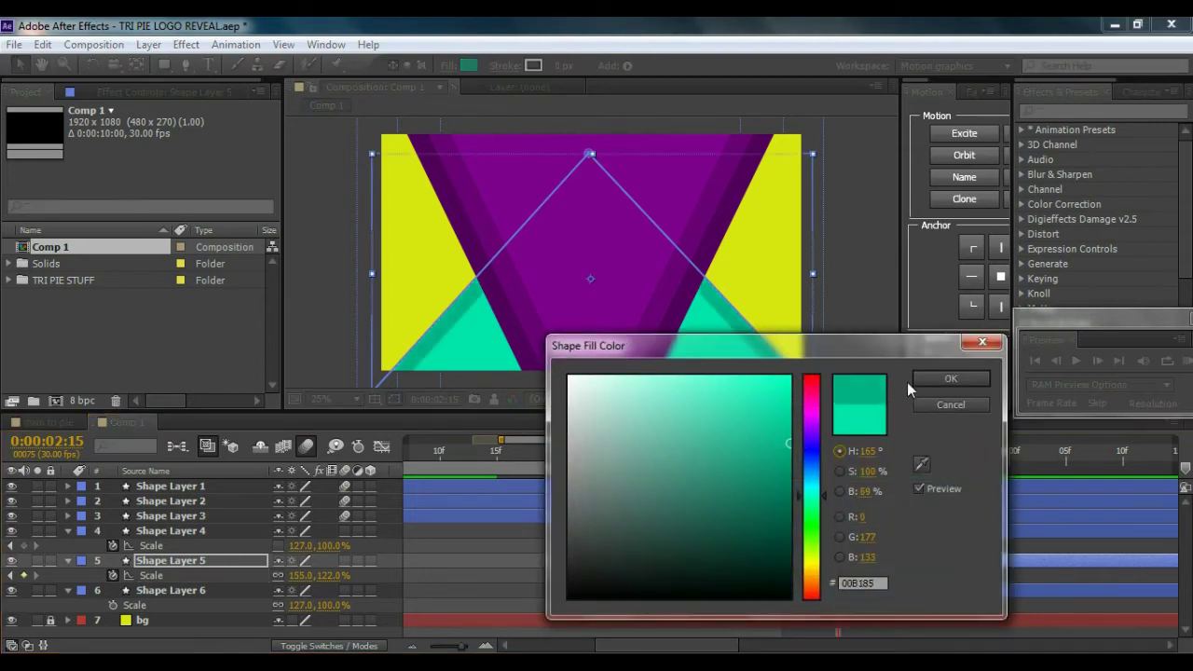
left_click(951, 379)
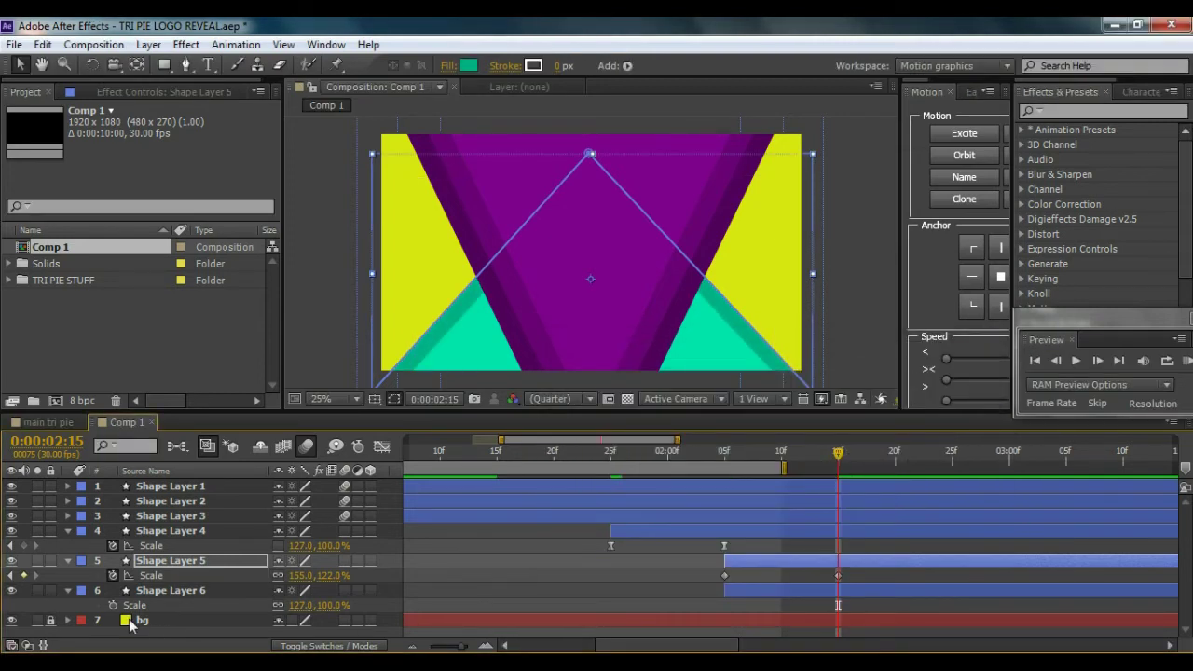
Step: Keyframe Shape Layer 6's scale at 0:00:02:15, and enlarge it to 183.0, 144.1% at 0:00:02:25
left_click(113, 606)
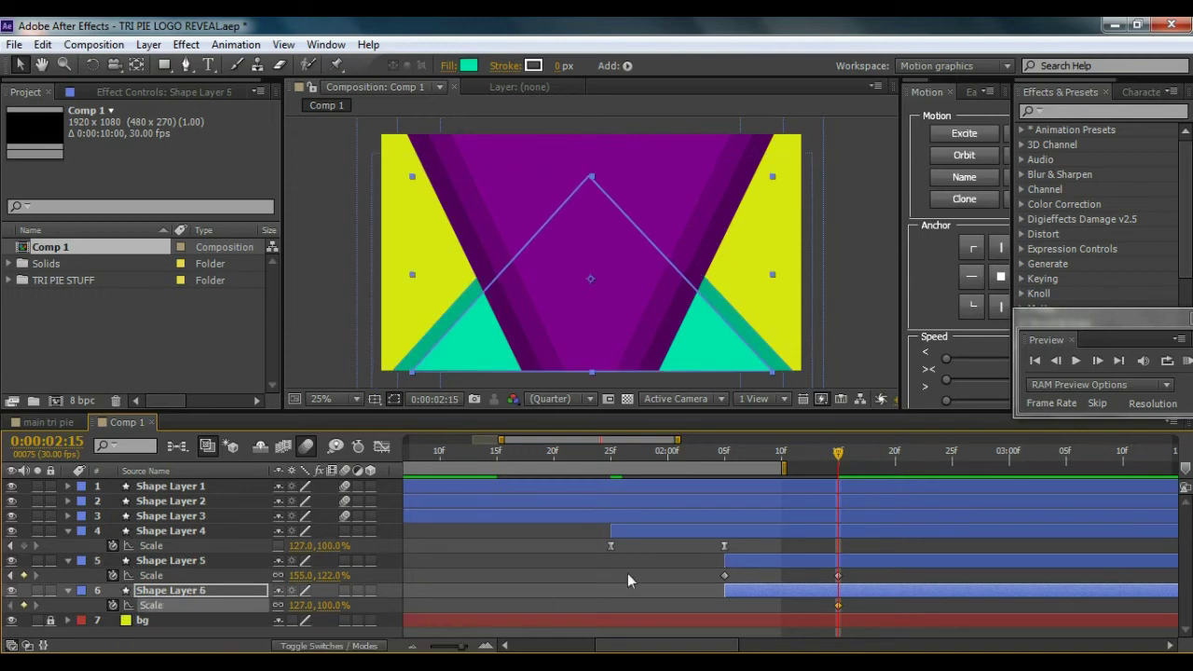
left_click_drag(838, 459, 951, 456)
left_click_drag(303, 604, 347, 605)
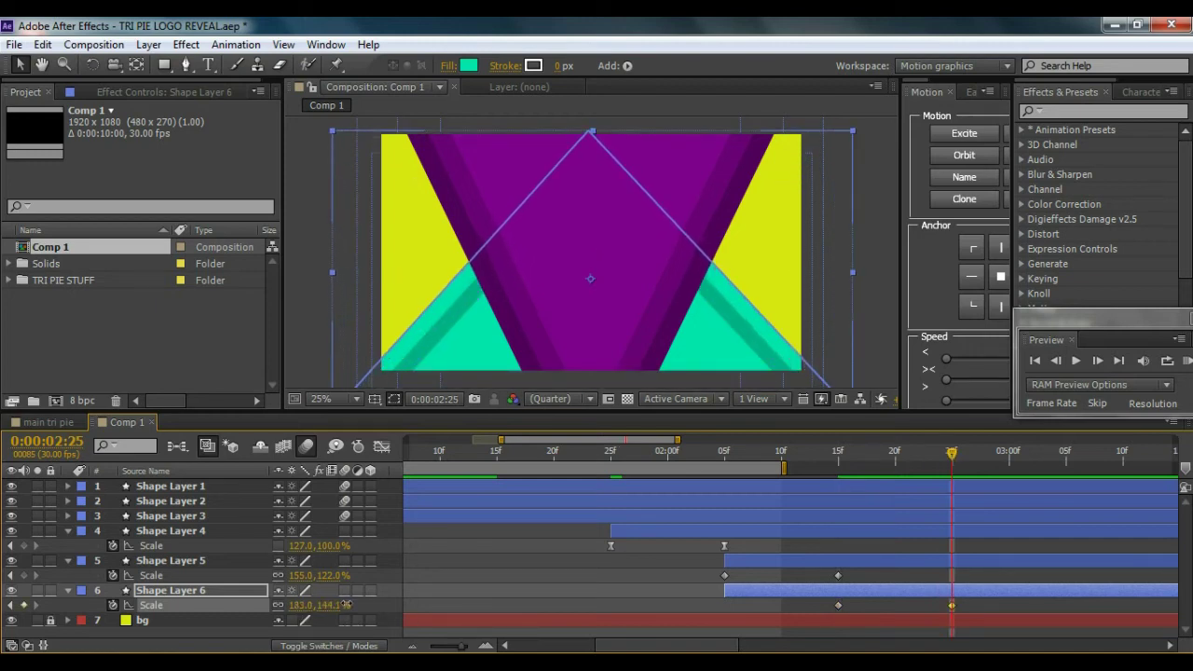
left_click(872, 380)
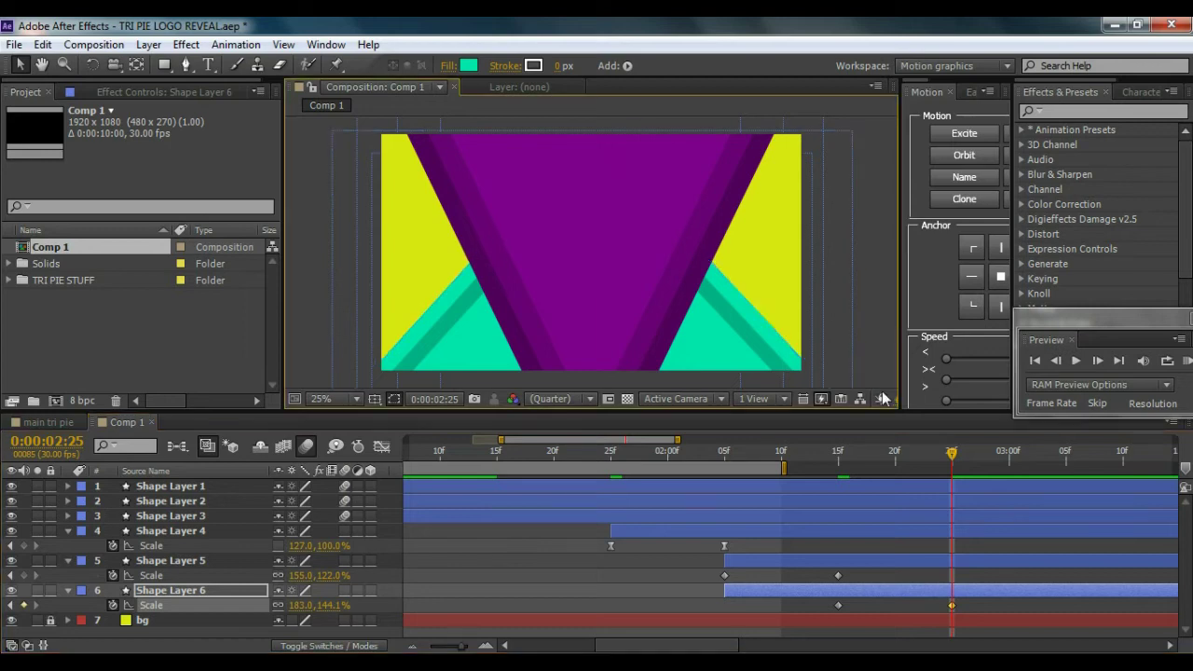
Step: Apply Easy Ease to the scale keyframes of Shape Layers 5 and 6 and collapse the expanded layer properties
left_click_drag(701, 568, 991, 643)
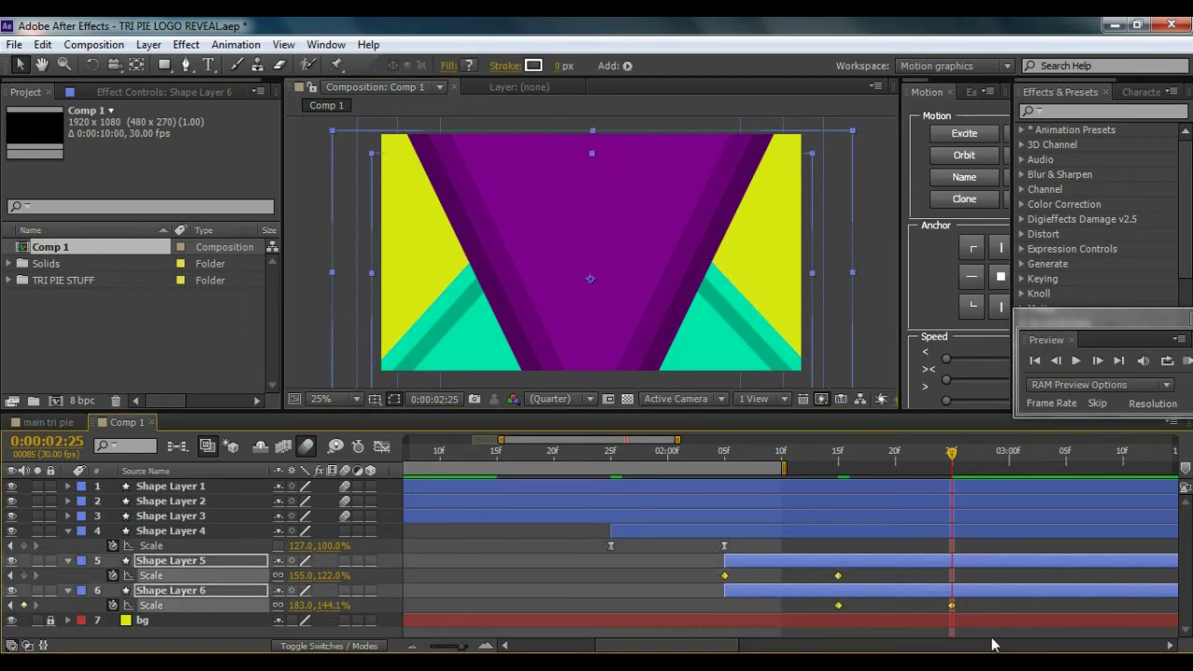
key("F9")
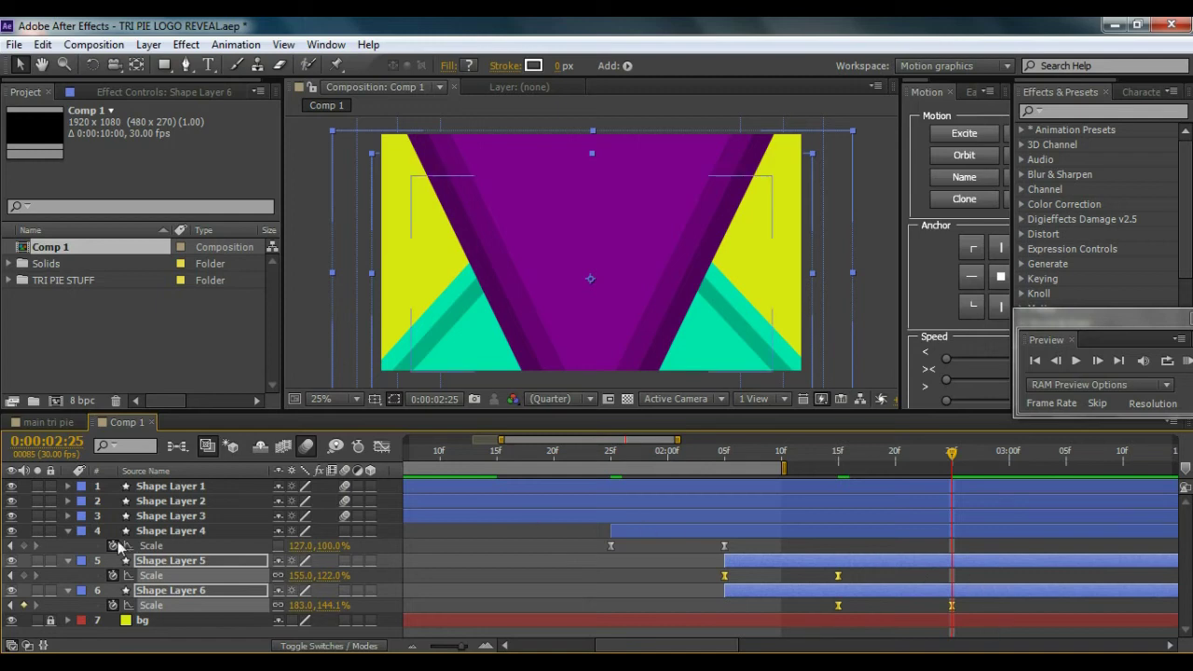
left_click(67, 560)
left_click(67, 575)
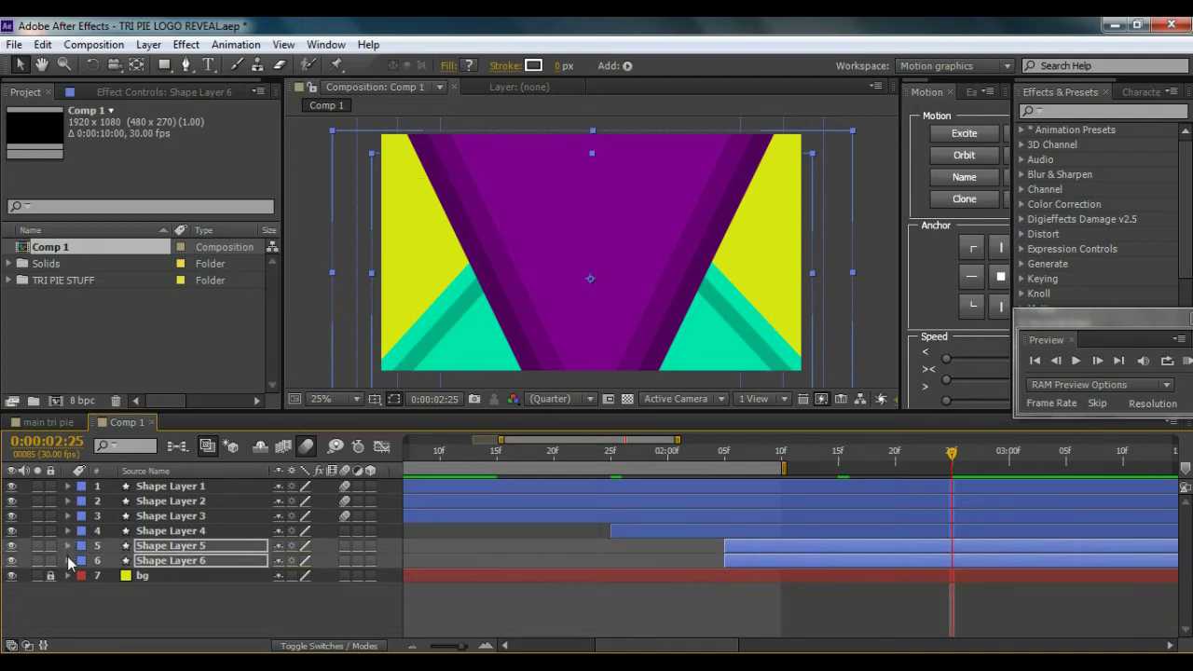
left_click(116, 615)
Step: Extend the work area's end just past 0:00:02:25 and preview the triangle animation
left_click_drag(785, 469, 964, 469)
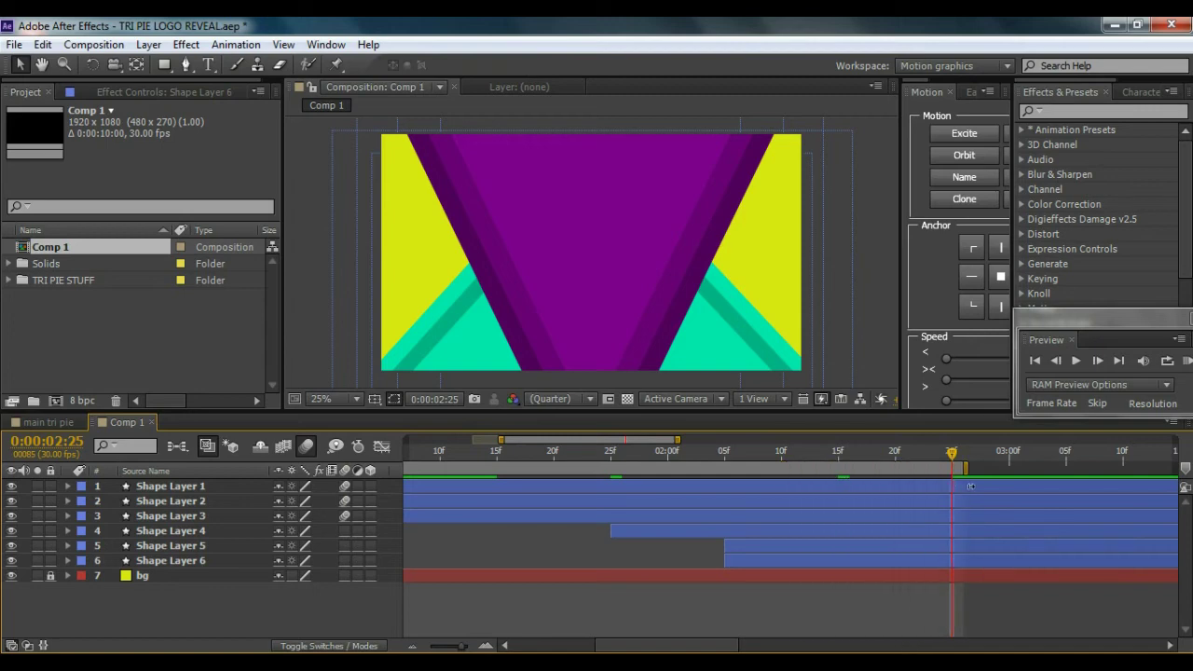
left_click(1187, 362)
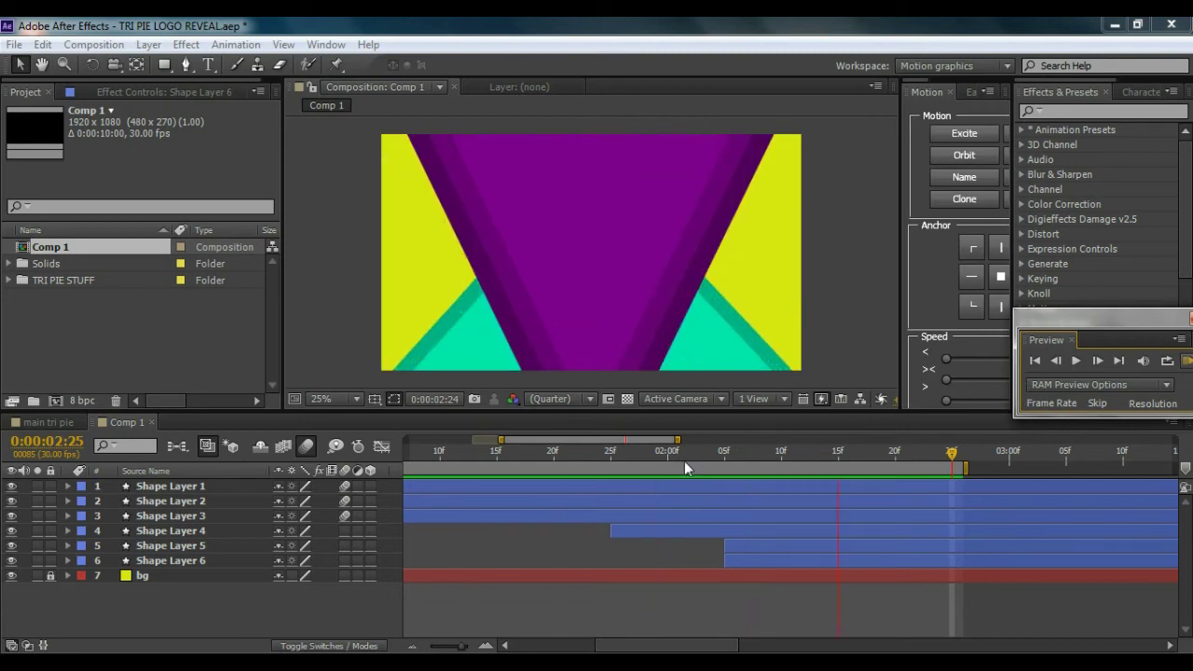
left_click_drag(691, 457, 941, 470)
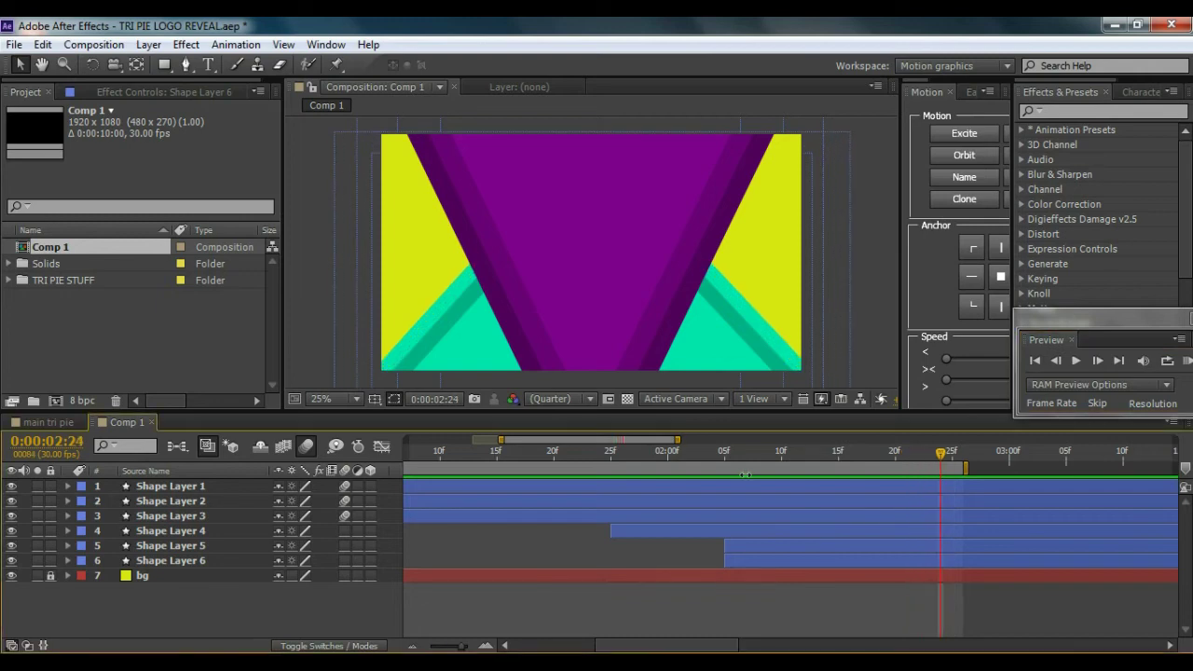
Step: Pre-compose Shape Layers 1 to 3 into a new composition named pur, moving all attributes into it
left_click(184, 517)
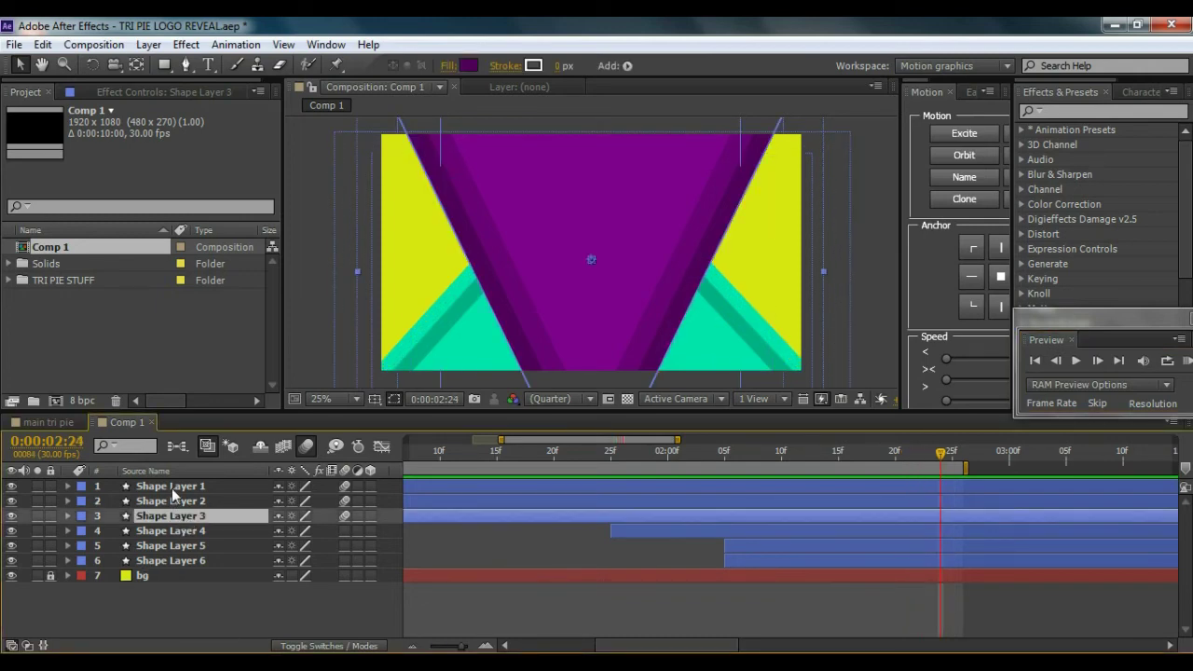
left_click(172, 487, "shift")
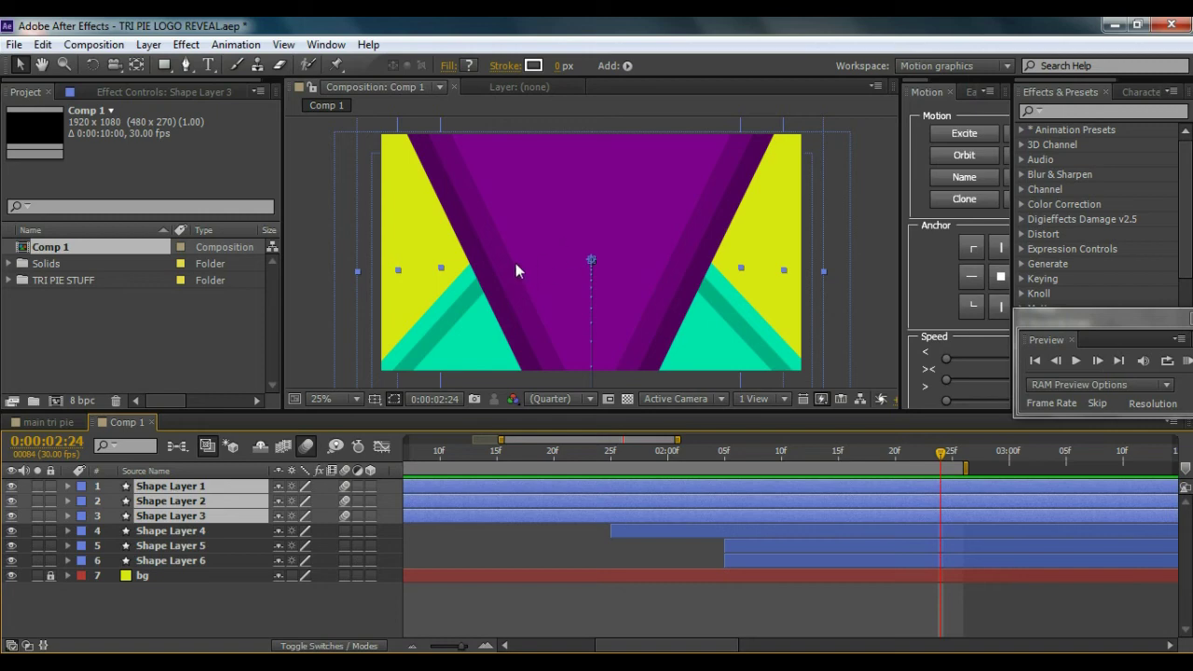
right_click(205, 492)
left_click(250, 544)
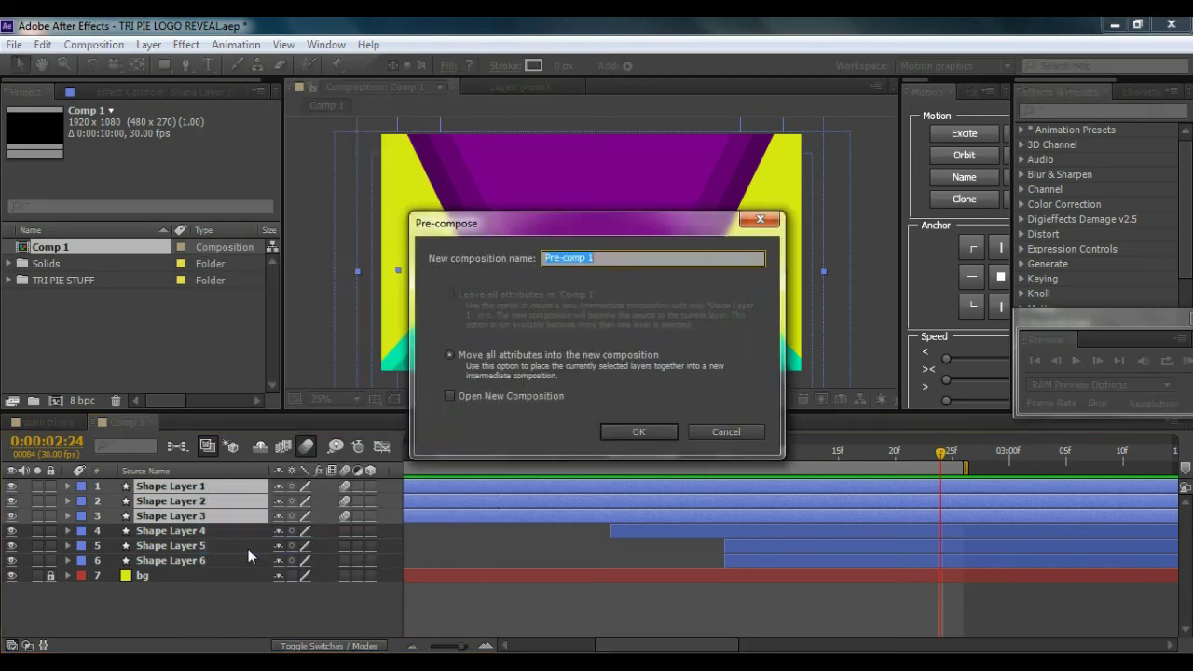
type("p")
type("ur")
left_click(641, 434)
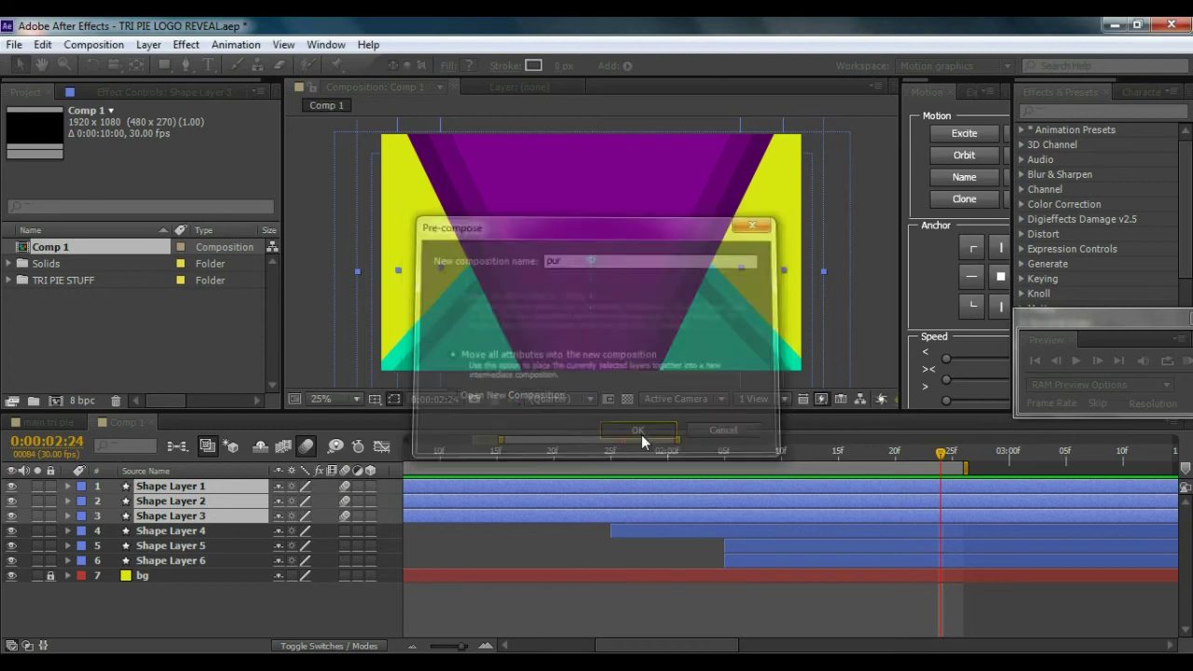
Step: Pre-compose Shape Layers 4 to 6 into a new composition named gre, moving all attributes into it
left_click(172, 501)
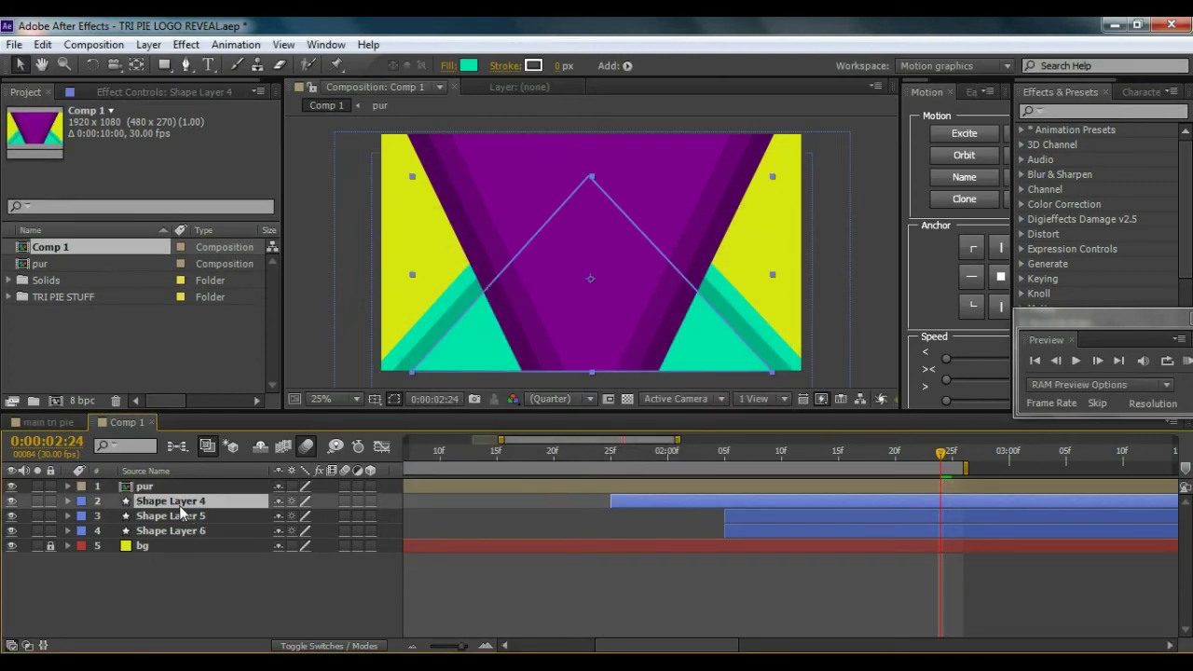
left_click(180, 532, "shift")
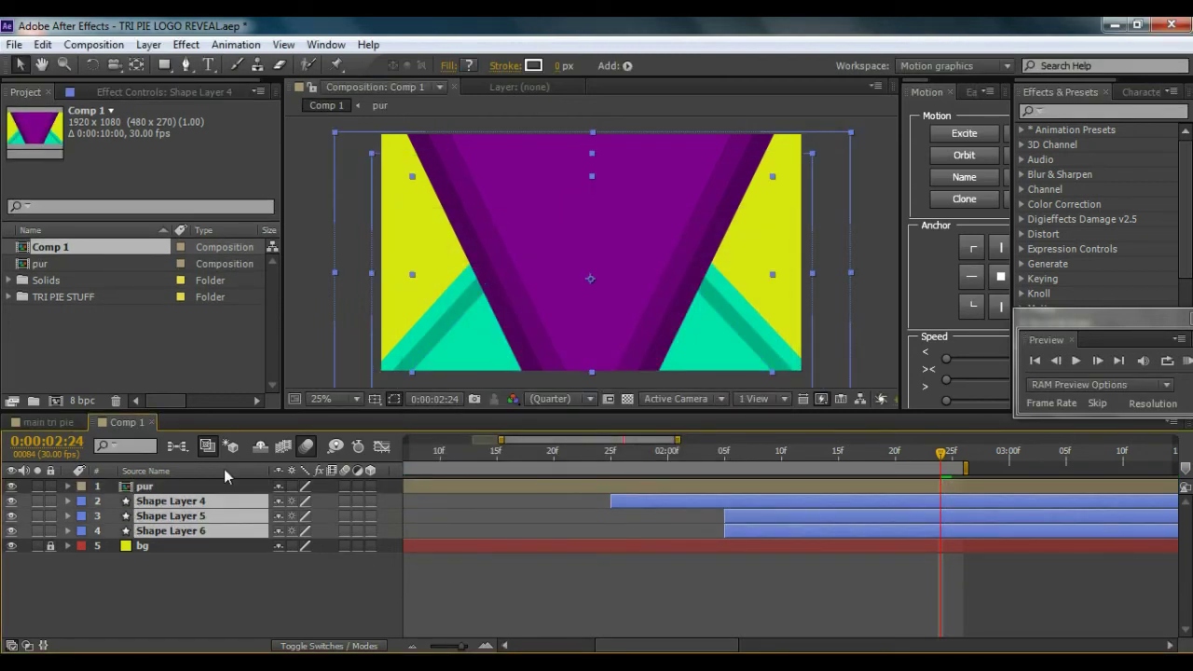
right_click(212, 515)
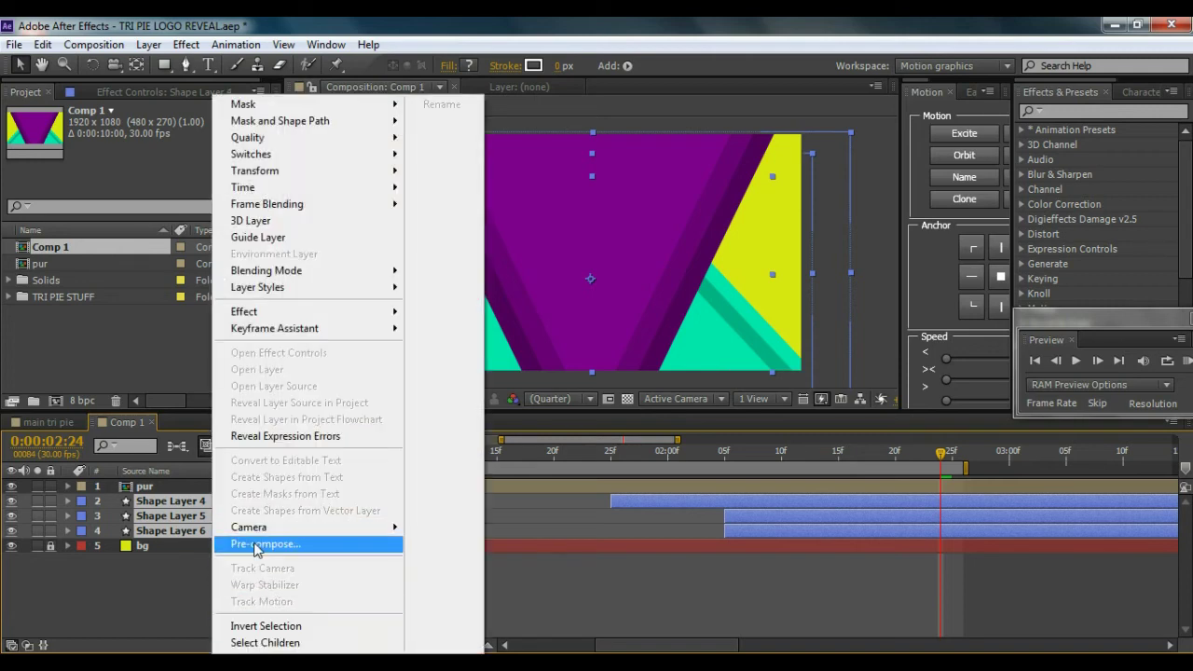
left_click(256, 546)
type("gre")
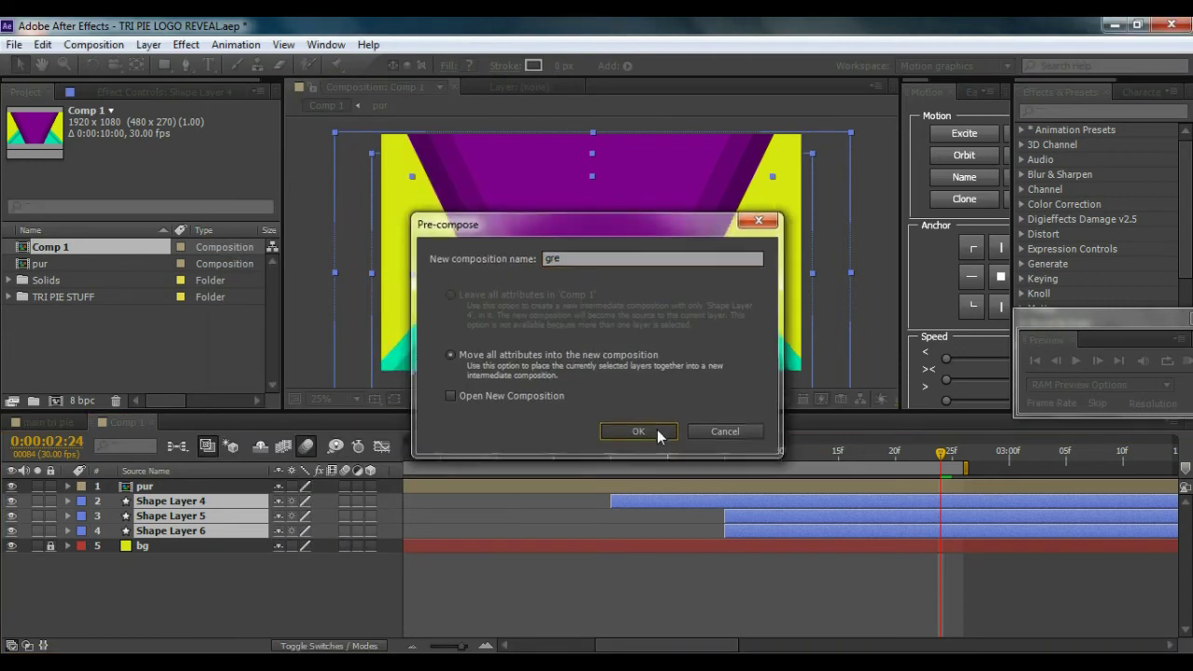
left_click(657, 429)
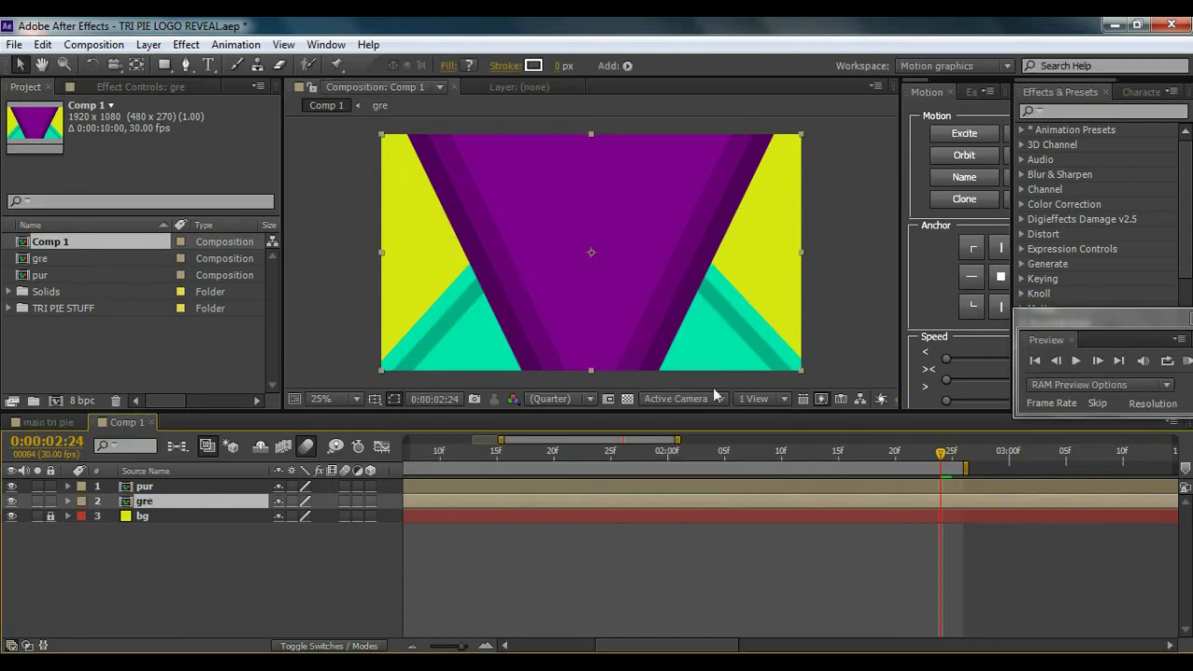
Step: Shift the work area to span about 0:00:02:18 to 0:00:03:05 and move the current time to 0:00:03:00
left_click_drag(759, 458, 951, 465)
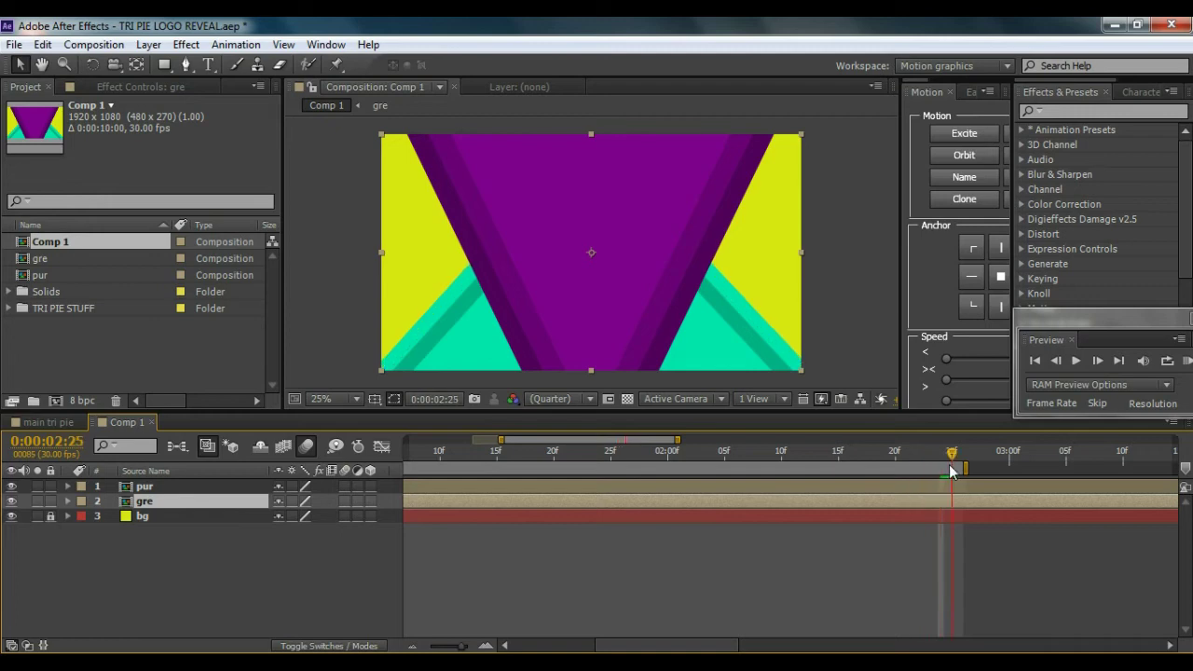
left_click(770, 457)
key("b")
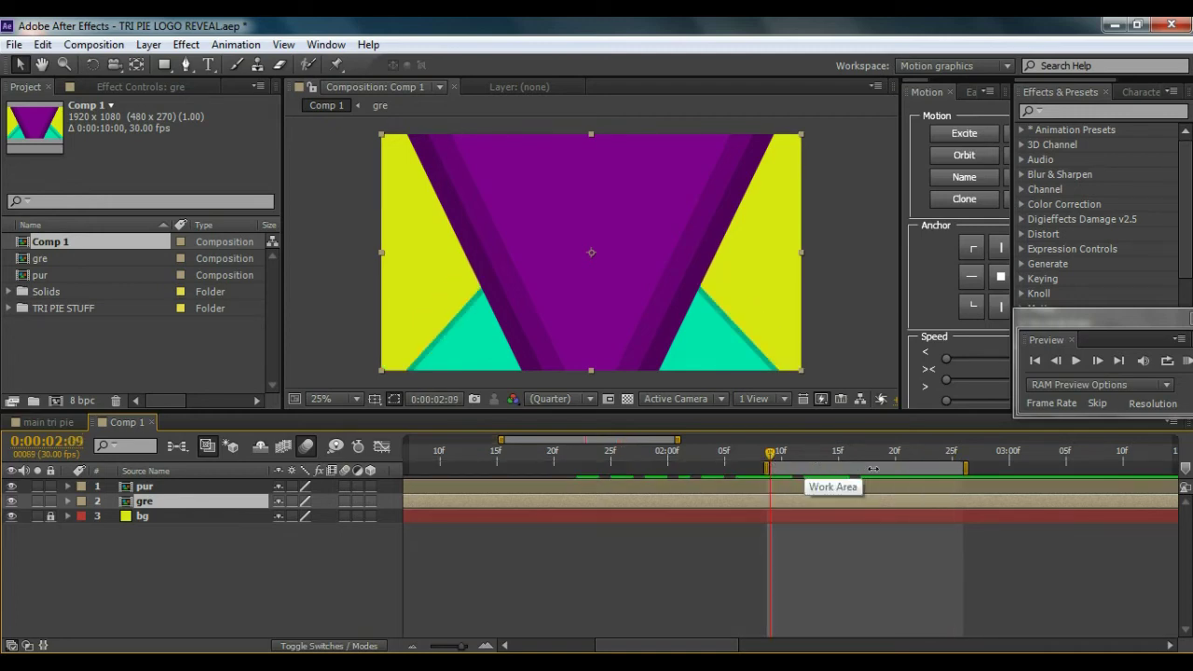
left_click_drag(869, 470, 959, 472)
left_click_drag(692, 645, 738, 645)
left_click_drag(650, 453, 752, 455)
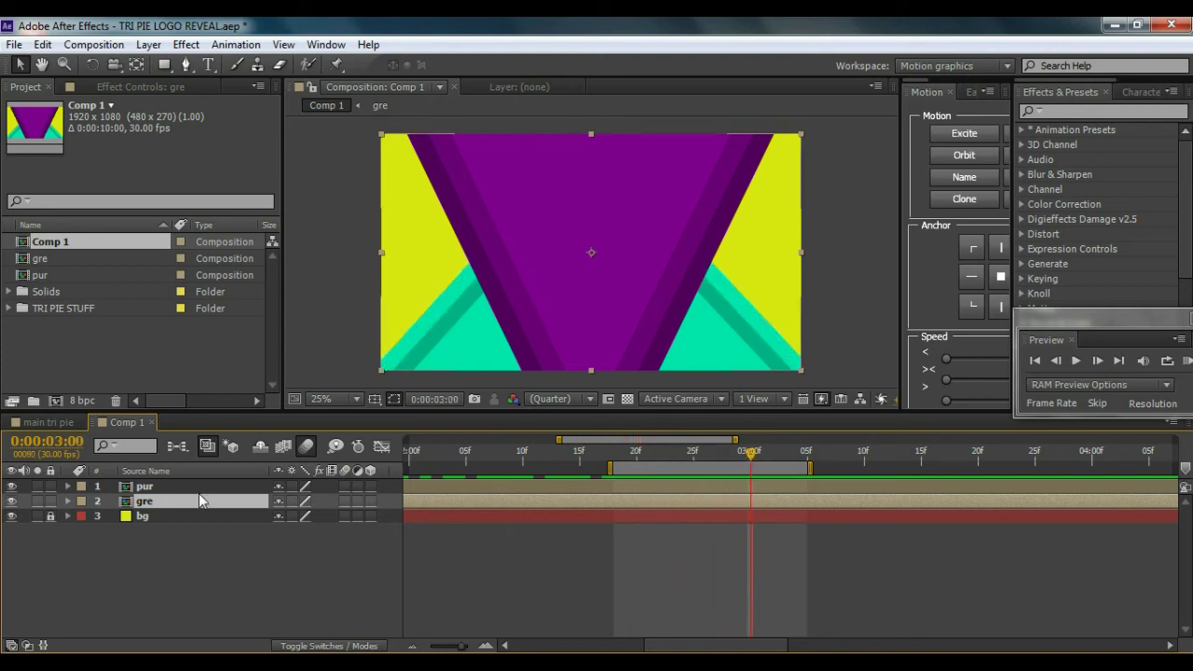
Step: Try to animate the pur composition upward, keyframing its Position at 0:00:03:00 and setting it to 960, 124 at 0:00:03:10
key("p")
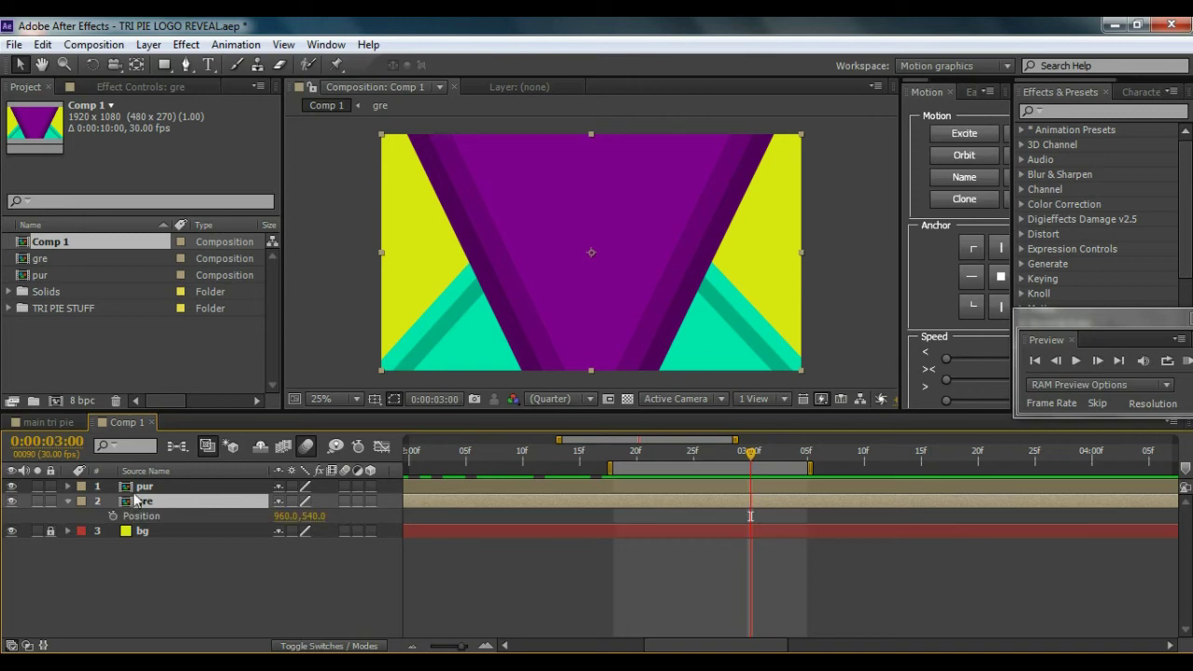
left_click(131, 487)
key("p")
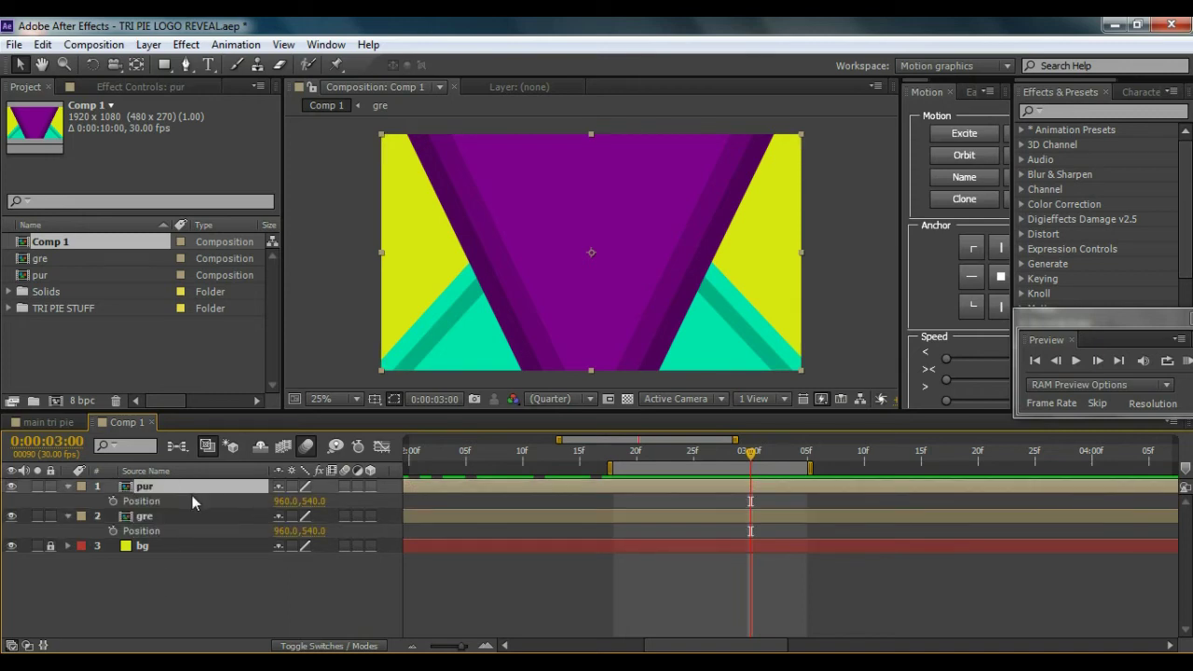
left_click(113, 500)
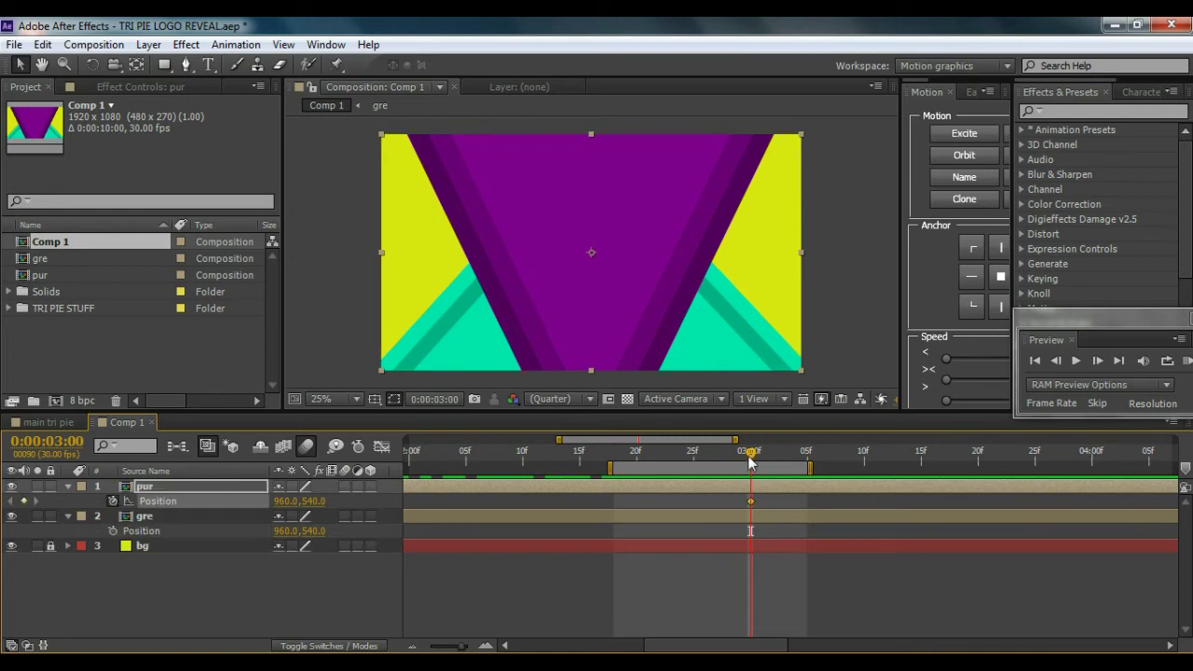
left_click_drag(754, 460, 864, 457)
left_click_drag(310, 504, 37, 529)
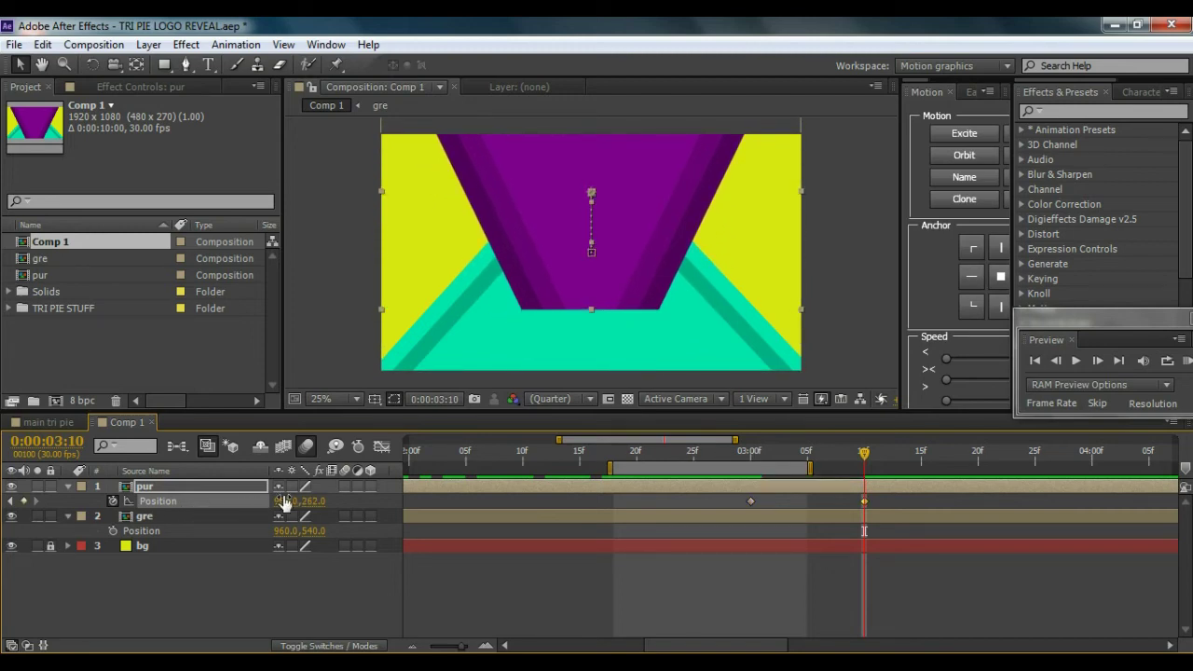
left_click_drag(311, 503, 191, 512)
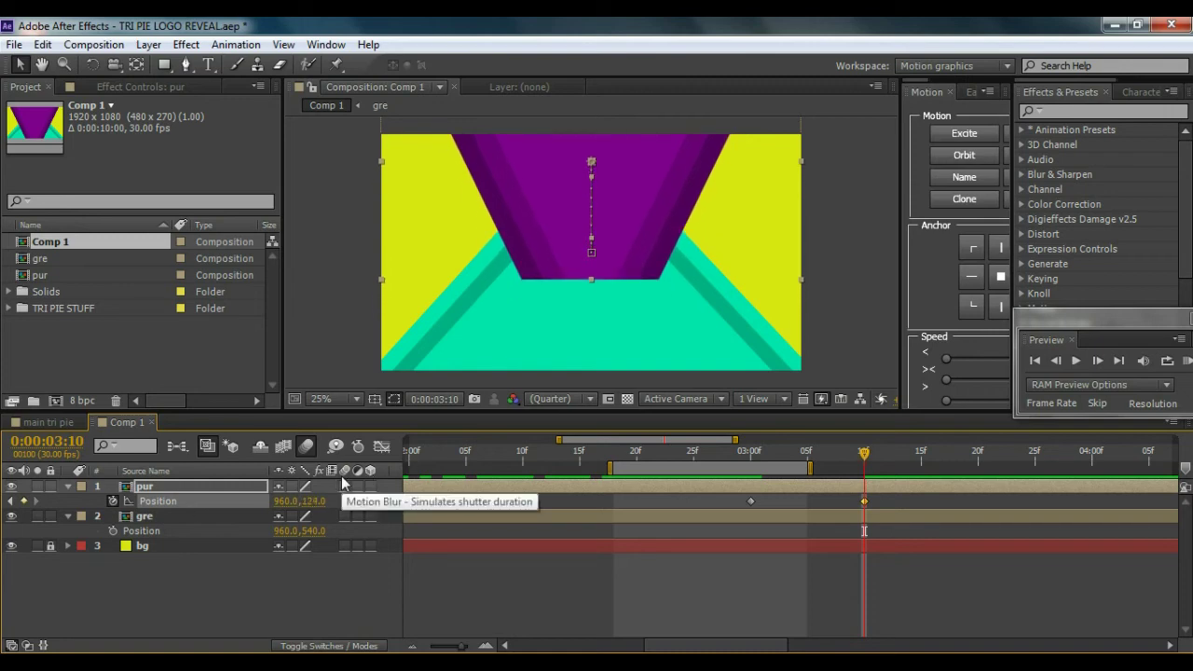
Step: Undo the pur position animation and both the gre and pur pre-compositions, back to the separate Shape Layers 1 to 6
key("ctrl+z")
key("ctrl+z")
key("ctrl+z")
key("ctrl+z")
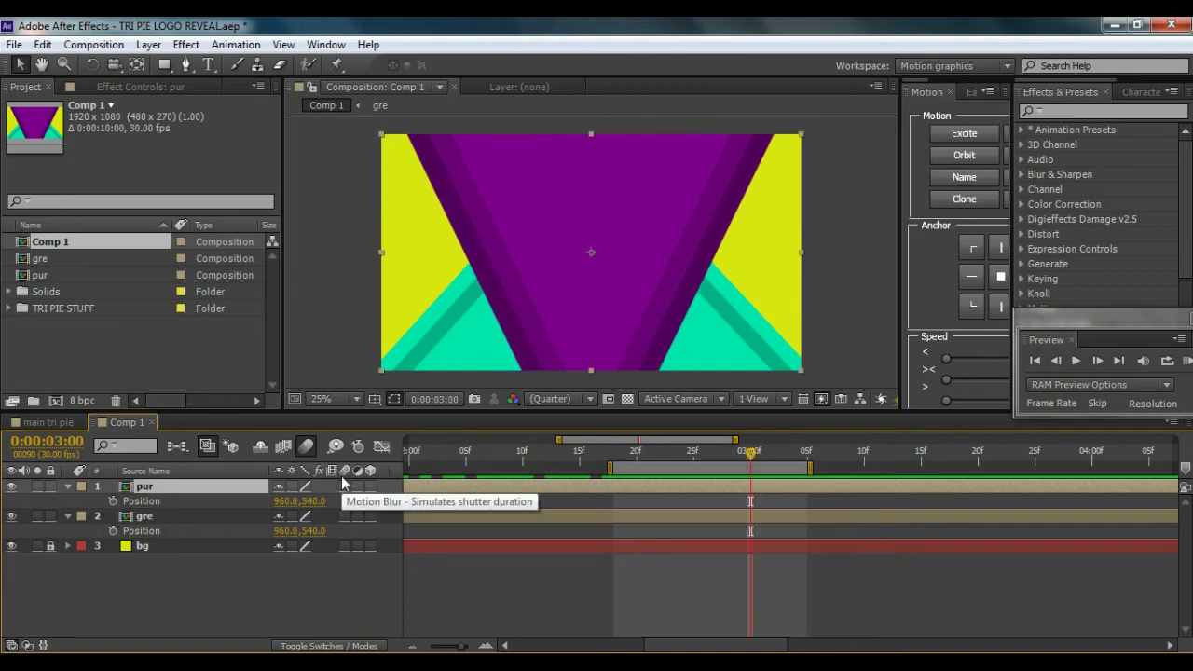
left_click(221, 514)
key("ctrl+z")
key("ctrl+z")
key("ctrl+z")
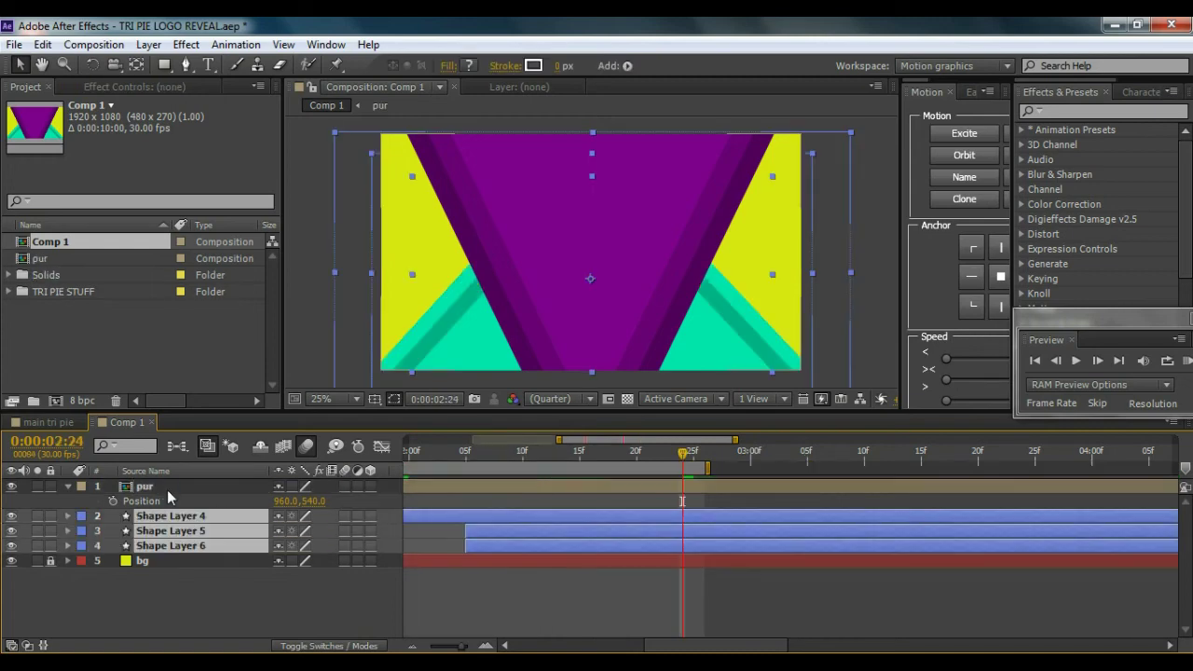
key("ctrl+z")
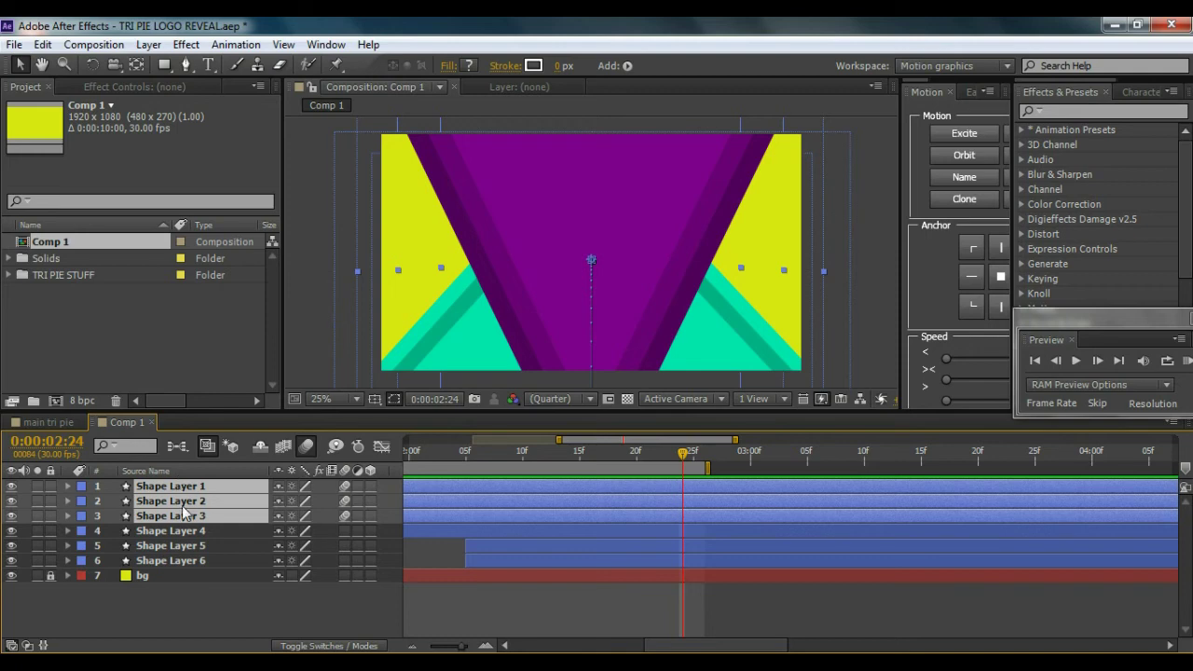
Step: Add Position keyframes to Shape Layers 1 to 3 and place them at 0:00:03:00
key("p")
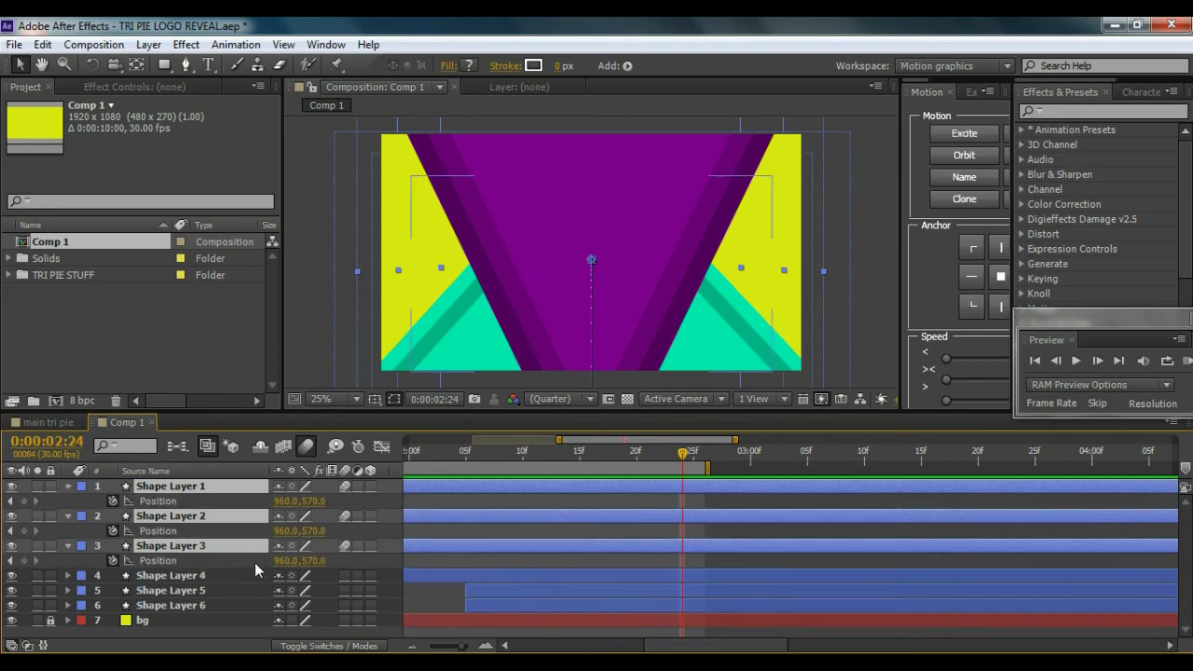
left_click(23, 500)
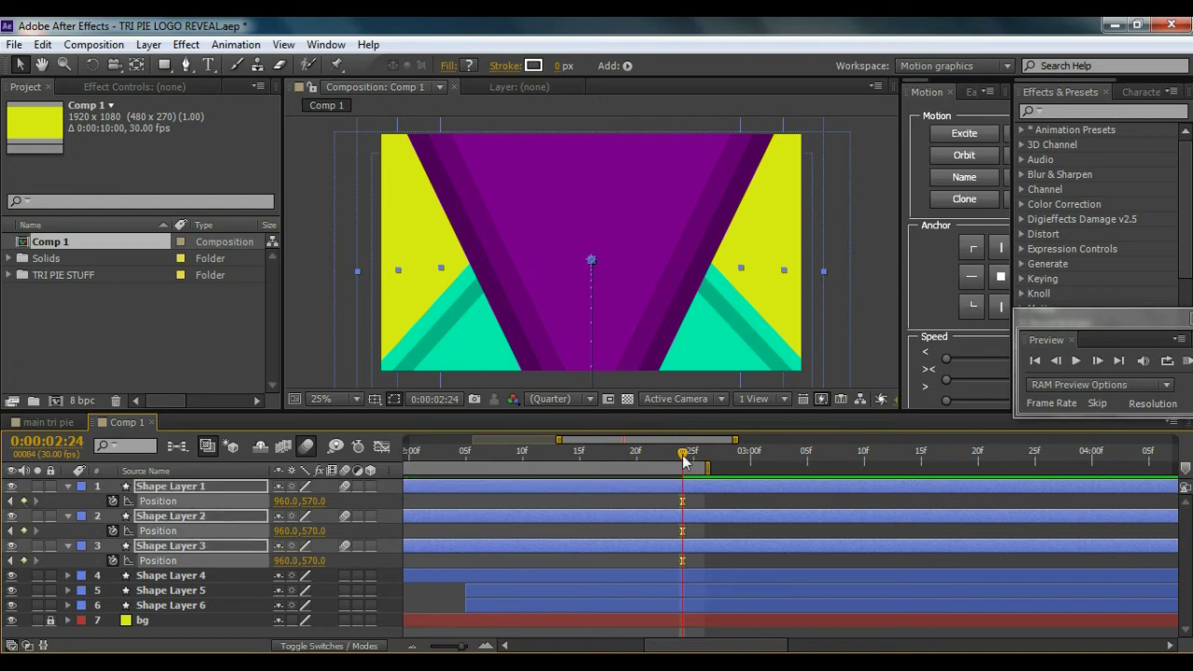
left_click_drag(682, 504, 750, 504)
Step: Move Shape Layers 1 to 3 up out of the frame at 0:00:03:10 with Position 960, -1185
left_click_drag(694, 457, 864, 456)
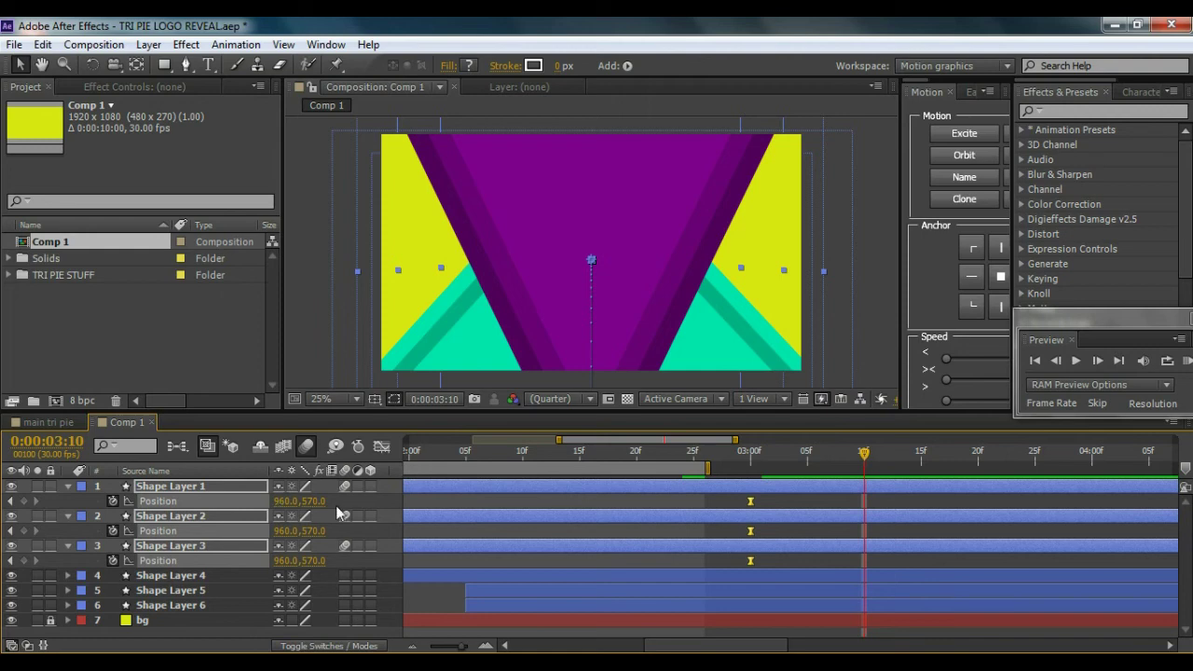
left_click_drag(319, 502, 25, 482)
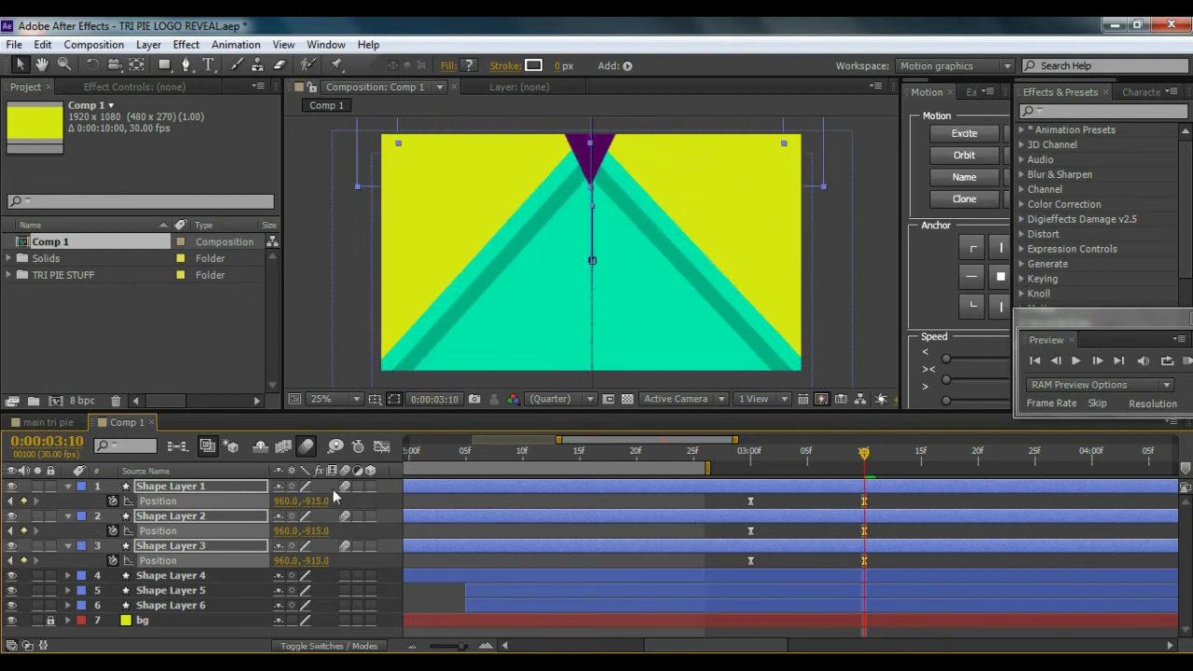
left_click_drag(314, 503, 93, 501)
Step: Add Position keyframes to Shape Layers 4 to 6 at 0:00:03:00
key("j")
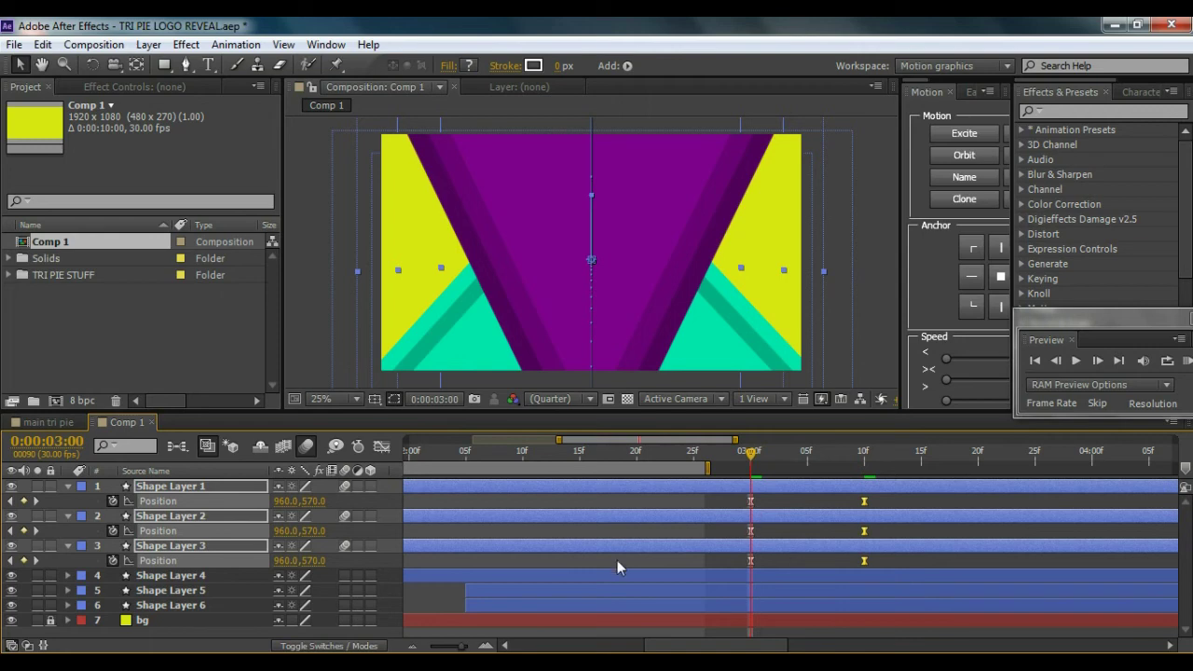
left_click(230, 575)
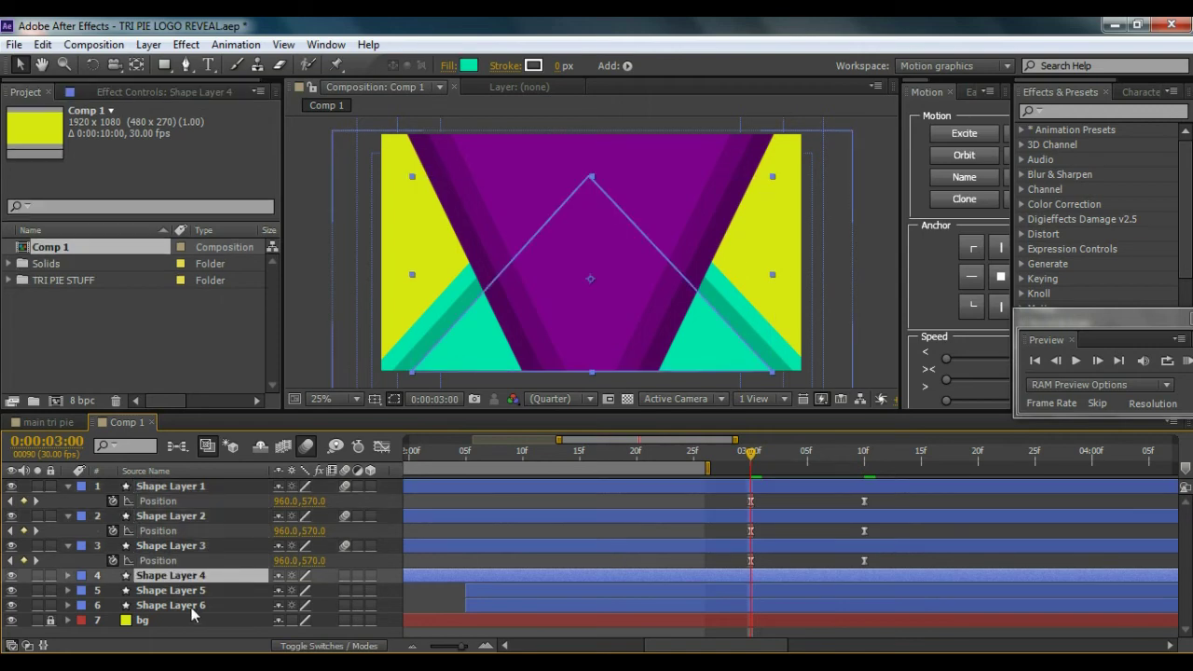
left_click(191, 607, "shift")
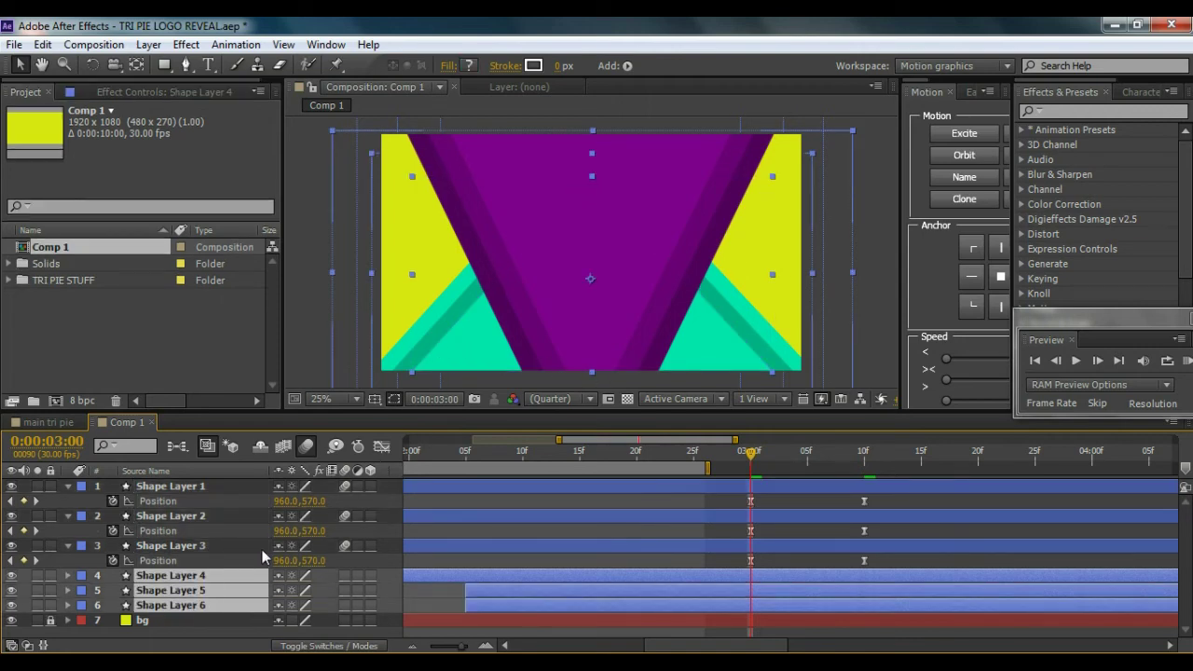
key("p")
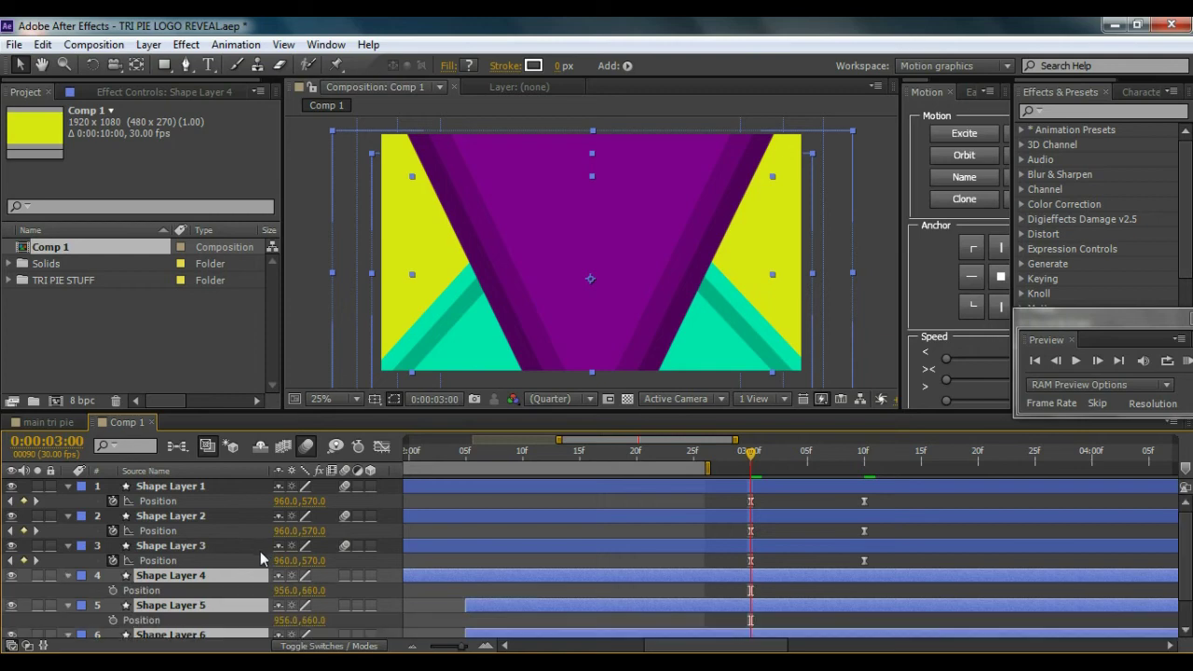
left_click(112, 591)
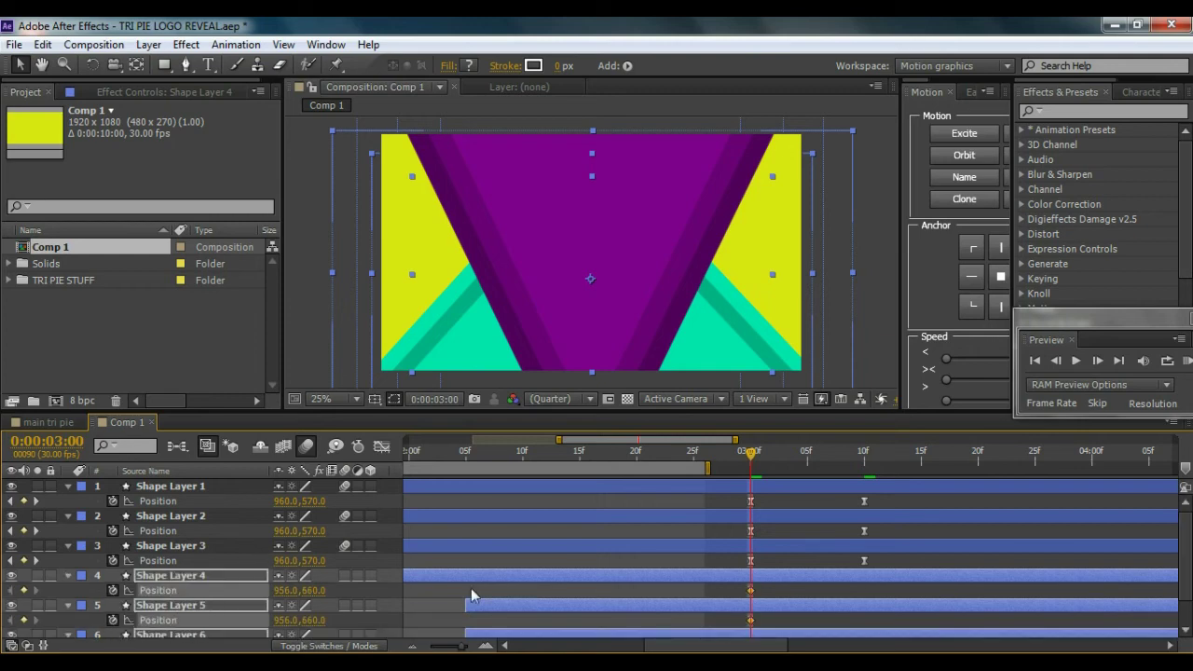
Step: Move Shape Layers 4 to 6 down out of the frame at 0:00:03:10 with Position 956, 1825
left_click_drag(752, 455, 864, 454)
left_click_drag(313, 591, 829, 541)
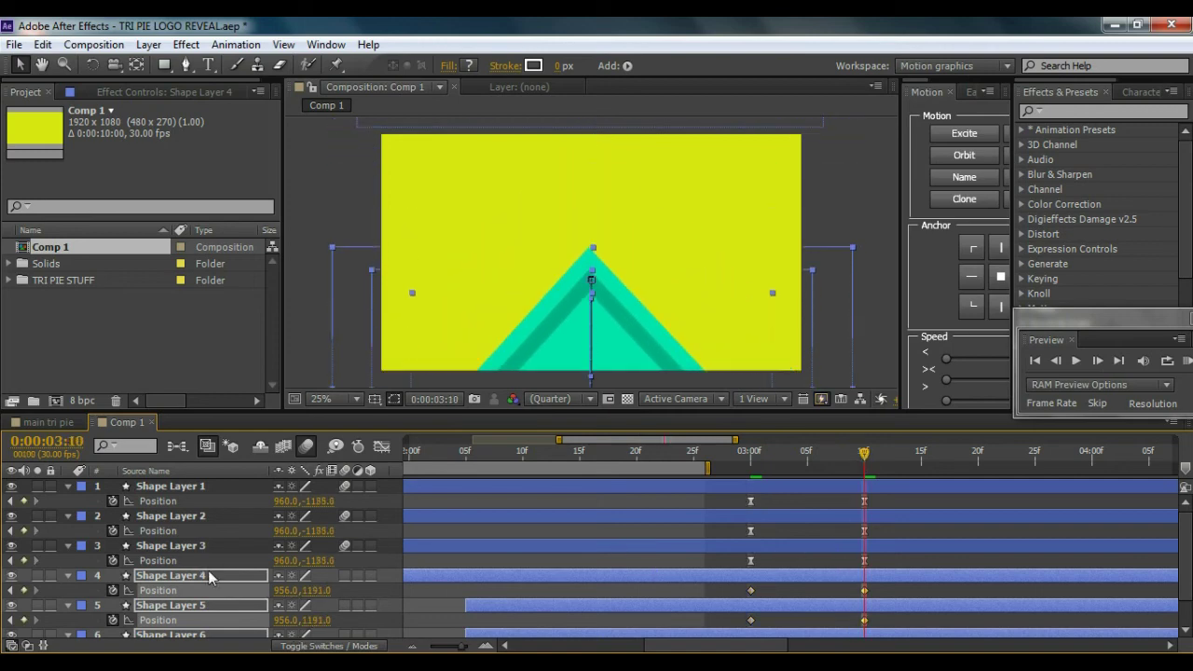
left_click_drag(311, 591, 993, 550)
left_click_drag(913, 565, 895, 578)
Step: Apply Easy Ease to all Position keyframes of Shape Layers 4 to 6
left_click(883, 458)
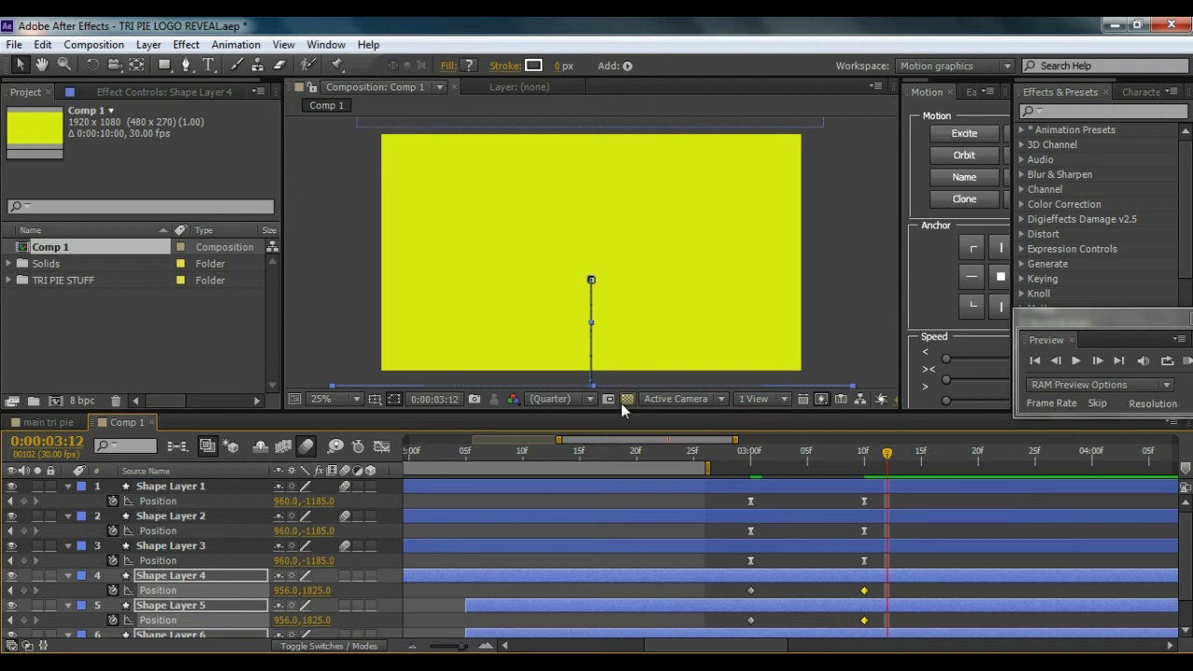
left_click_drag(619, 408, 620, 384)
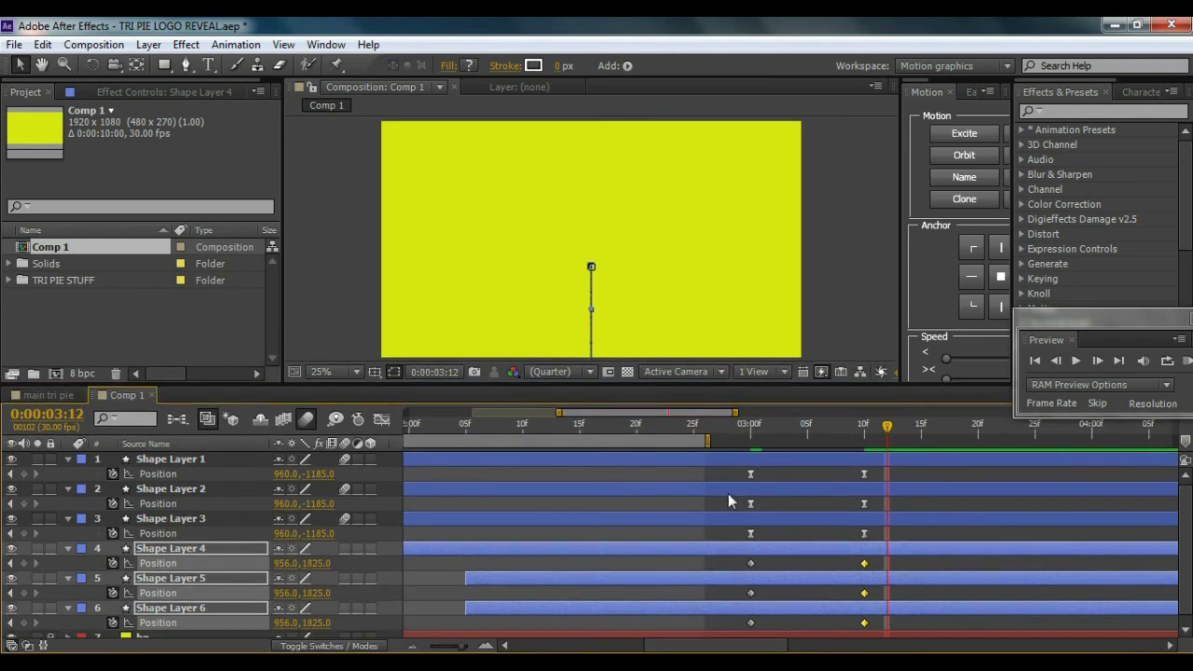
left_click_drag(732, 560, 890, 619)
key("F9")
Step: Enable motion blur on Shape Layers 4 to 6 and extend the work area's end to about 0:00:03:12
left_click_drag(708, 434, 797, 437)
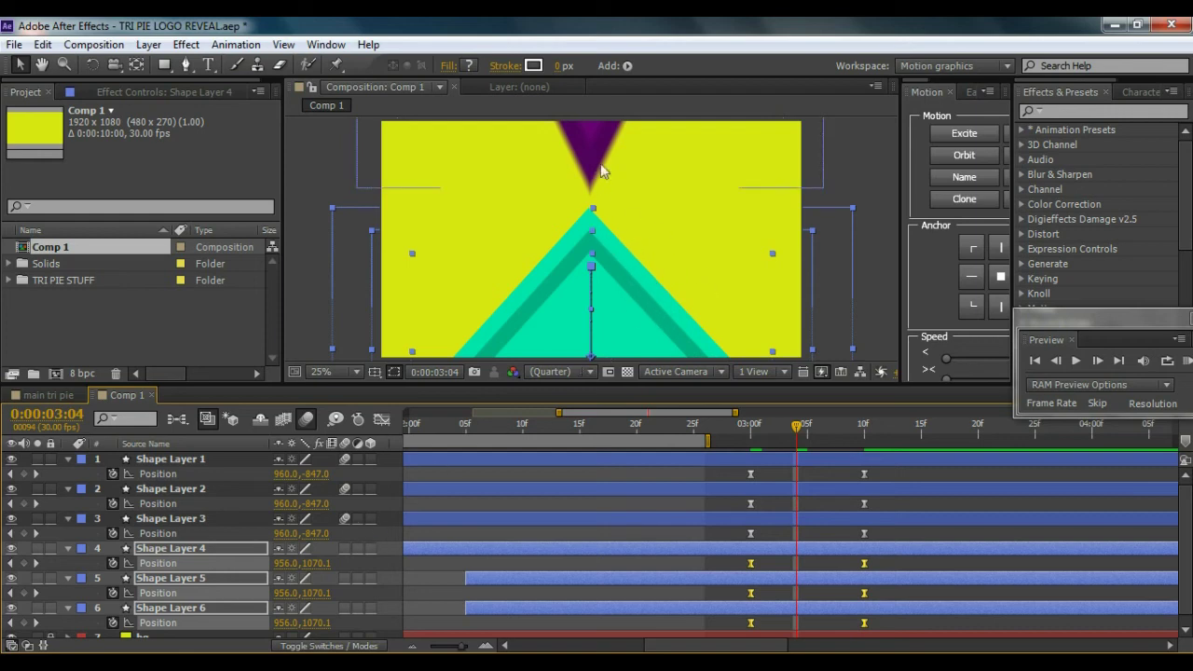
left_click(344, 549)
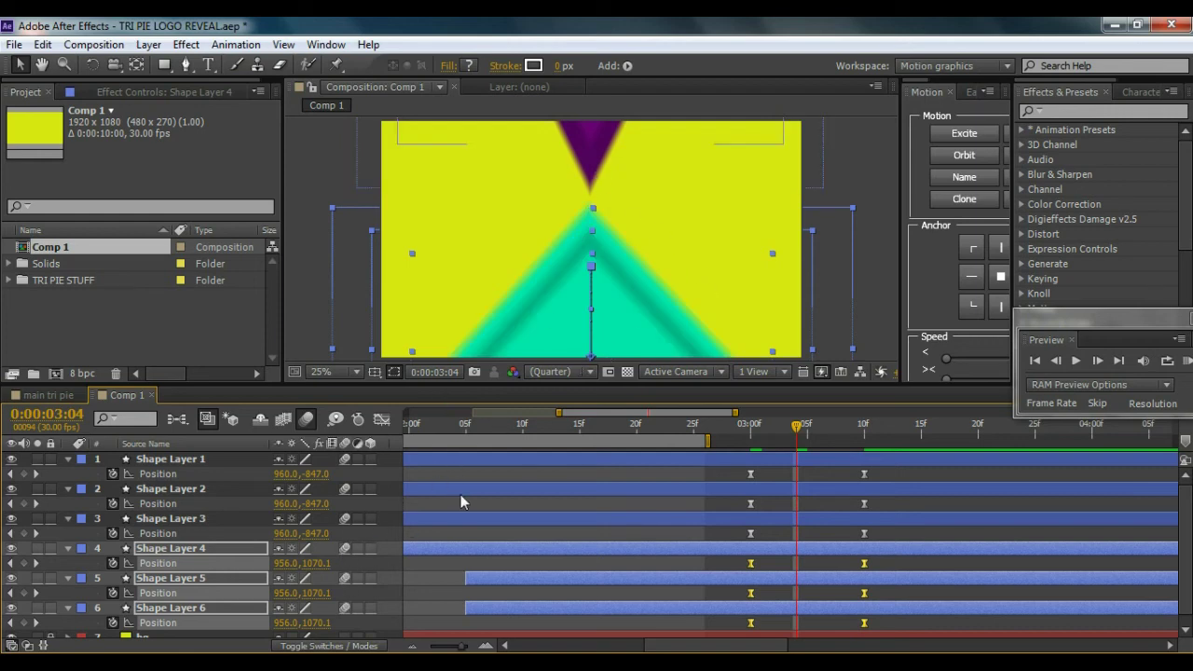
left_click(347, 358)
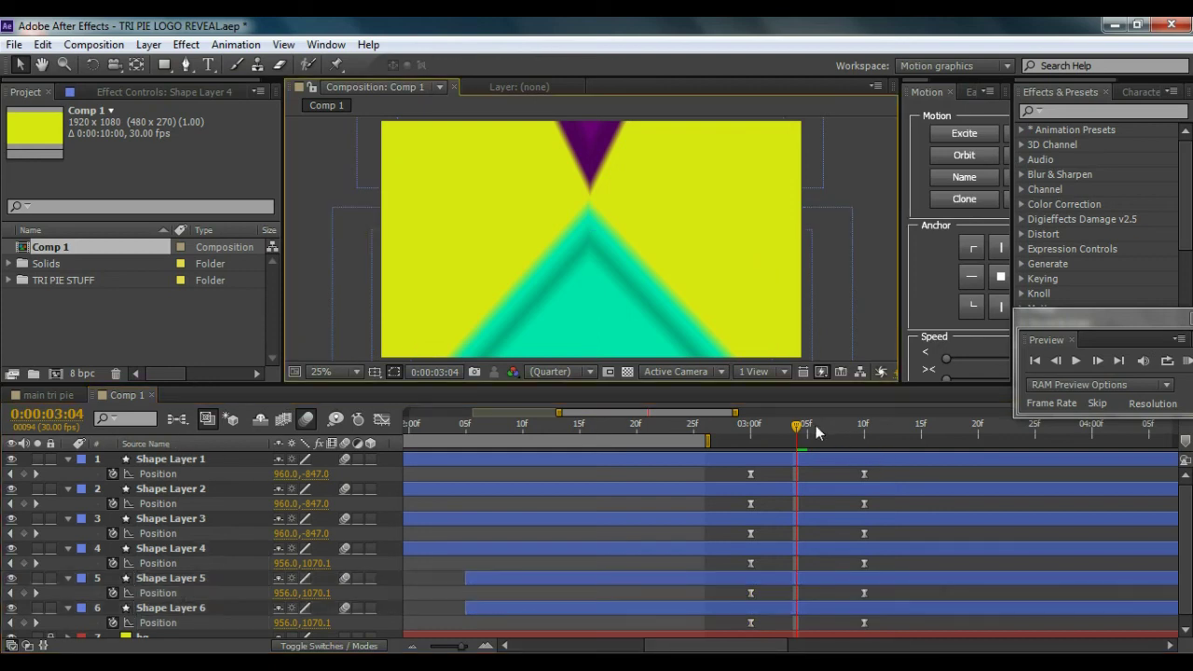
left_click_drag(796, 436, 852, 436)
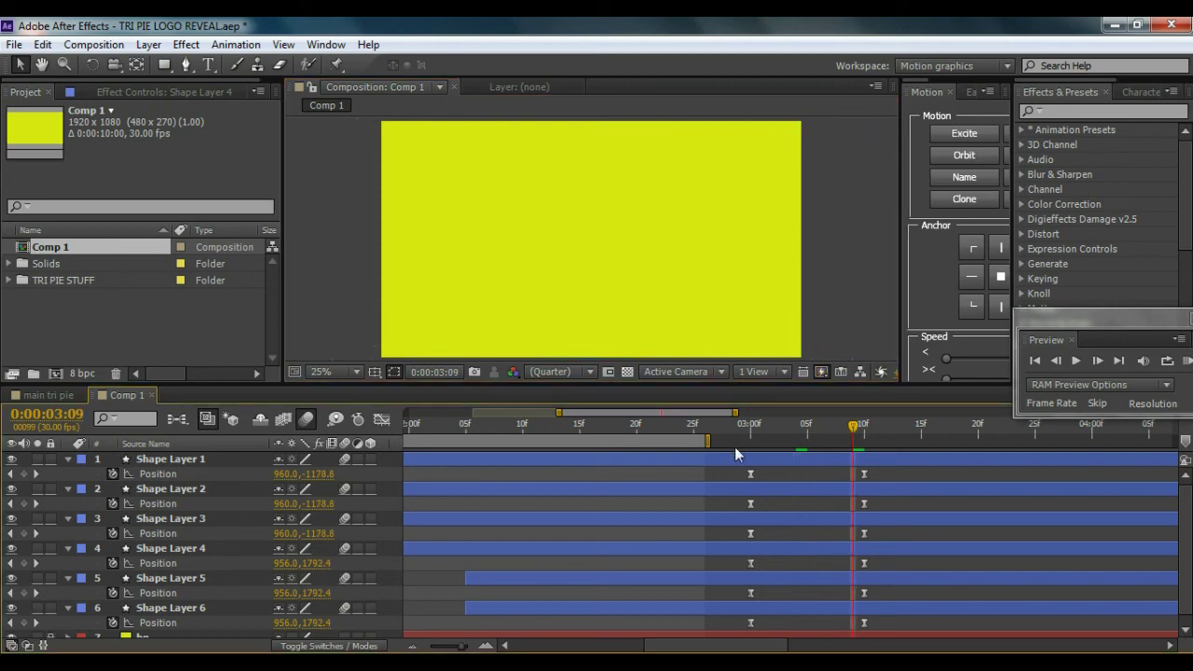
left_click_drag(708, 439, 776, 429)
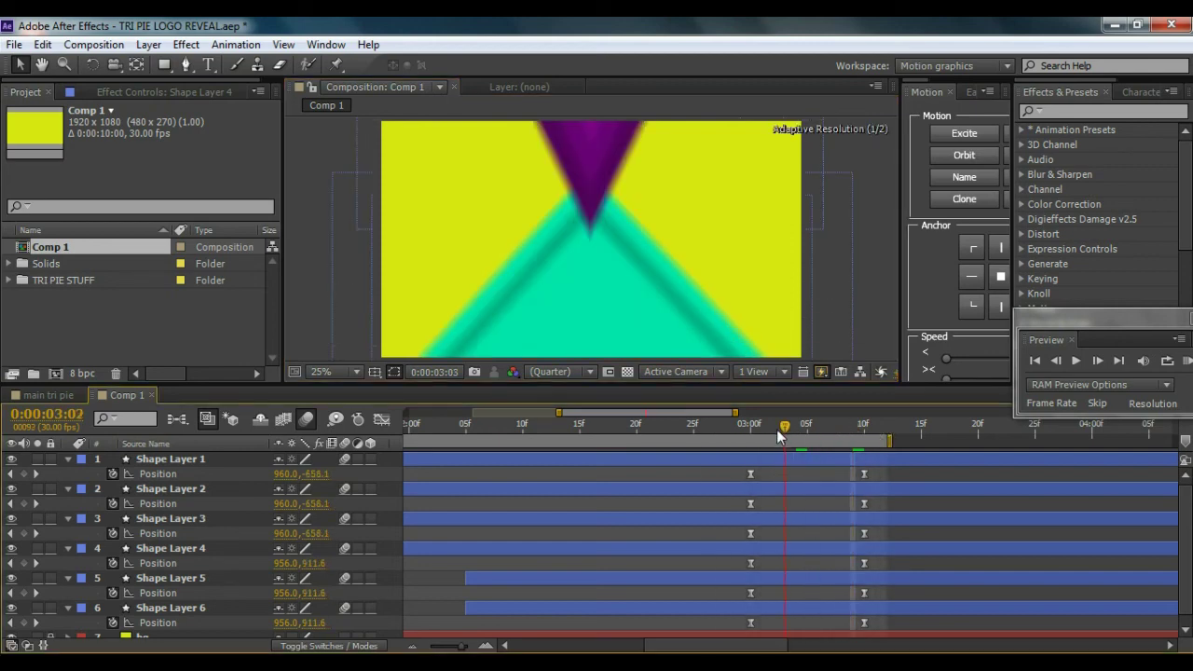
Step: Collapse the Position properties of all six shape layers and reduce the timeline's height
left_click(139, 458)
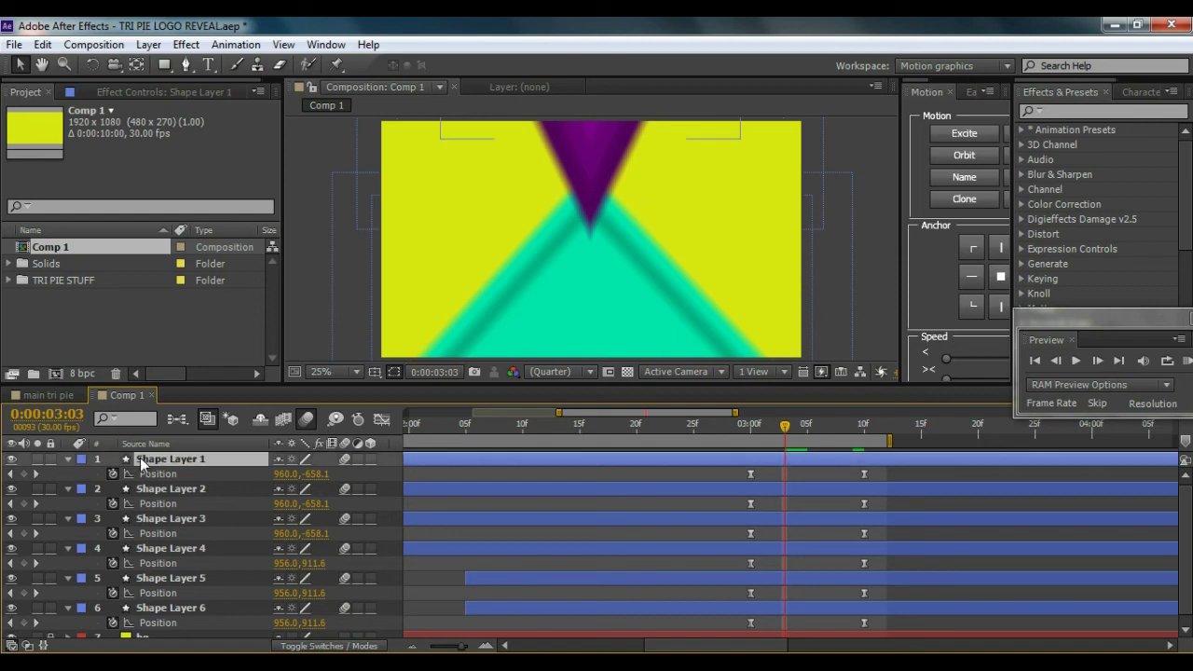
key("ctrl+a")
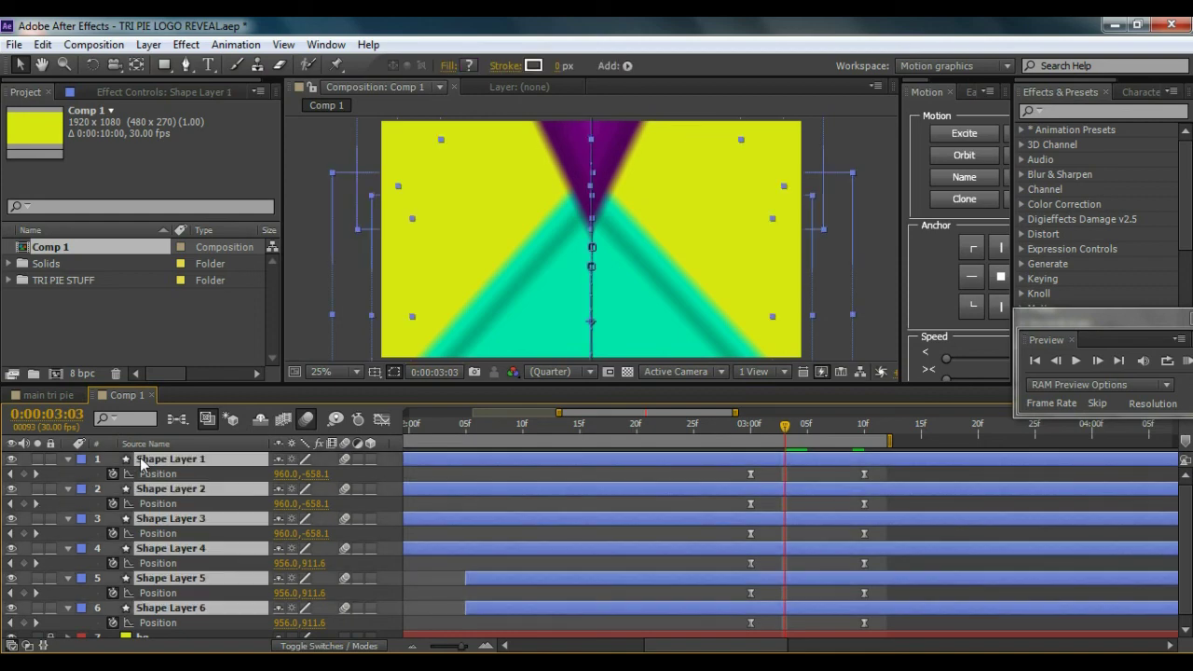
key("p")
left_click(206, 612)
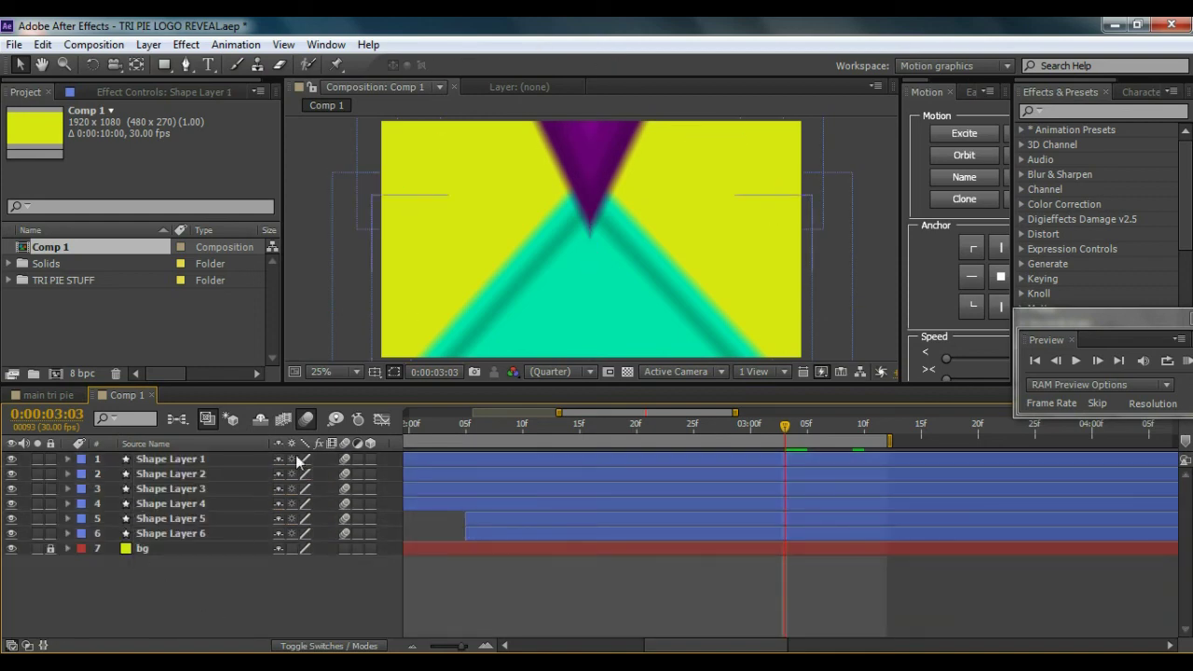
left_click_drag(258, 382, 256, 422)
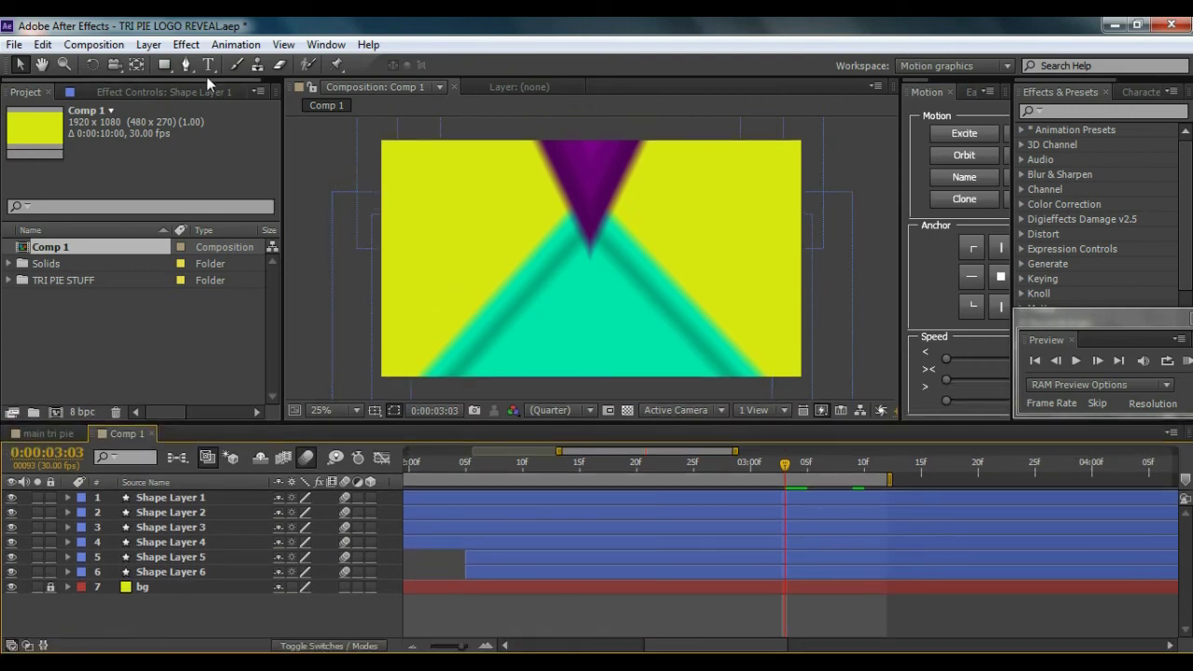
Step: Add a text layer reading DOPE to the composition
key("ctrl+t")
left_click(511, 261)
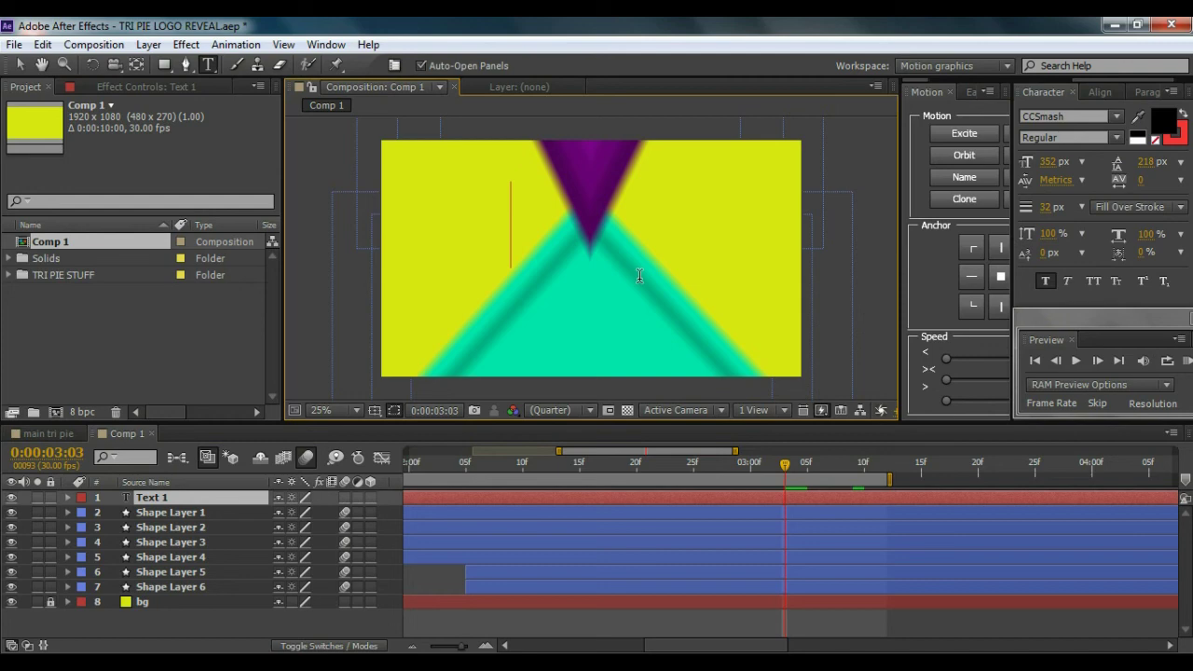
type("DOP")
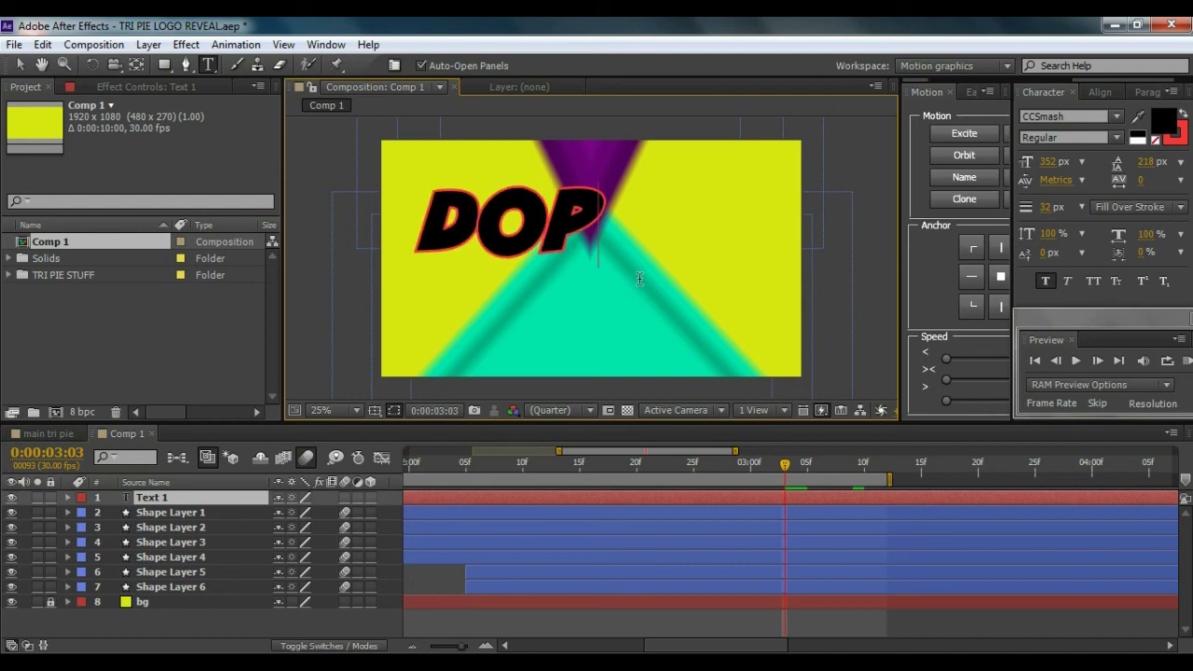
type("E")
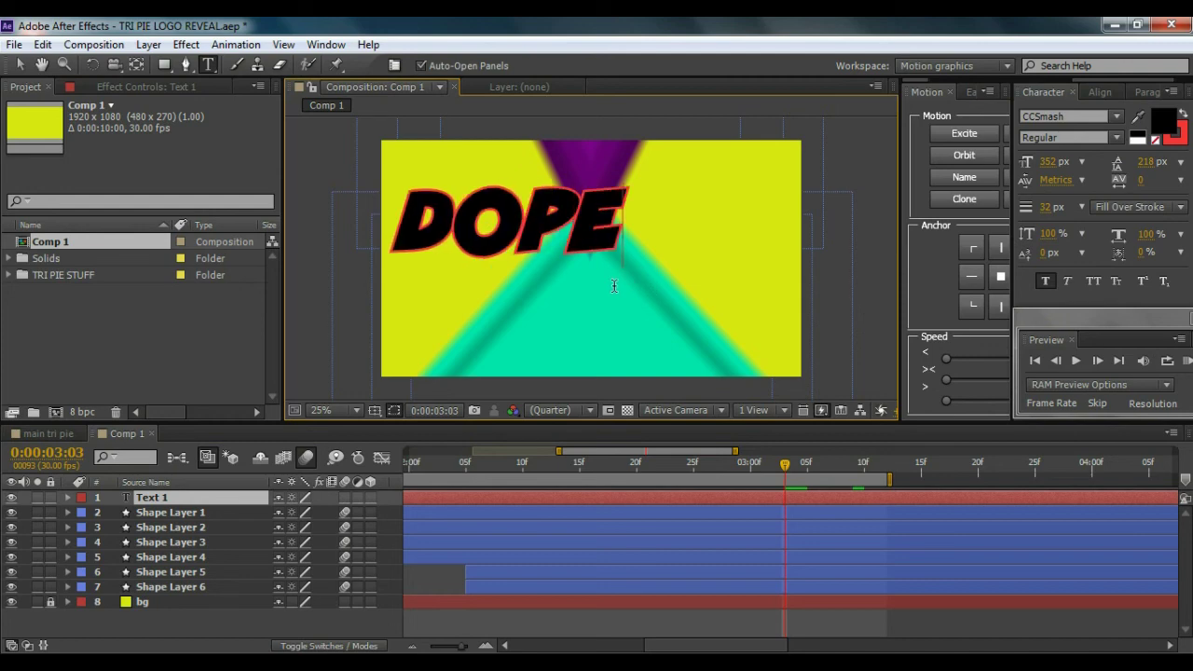
Step: Move the DOPE text to about the middle of the frame and reduce its font size
left_click(18, 64)
left_click_drag(596, 245, 672, 273)
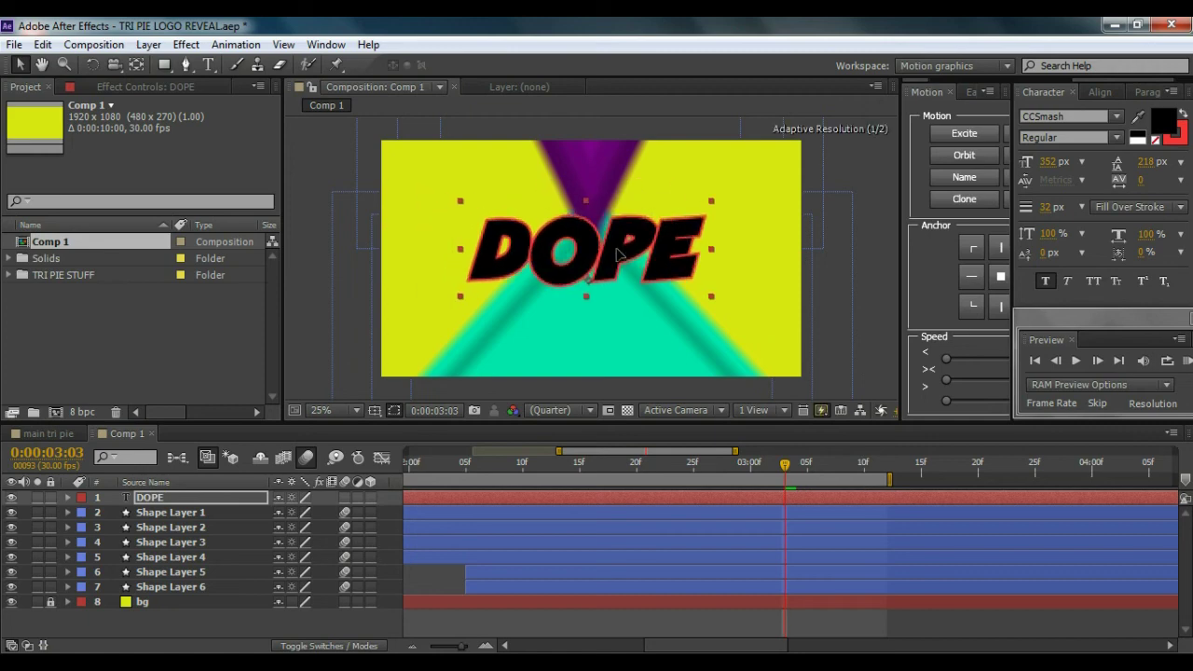
left_click(1048, 163)
left_click_drag(1050, 169, 896, 169)
Step: Centre the DOPE text horizontally in the composition, centre its anchor point and keep its layer selected
left_click(1092, 93)
left_click(1059, 133)
left_click(999, 279)
left_click(884, 264)
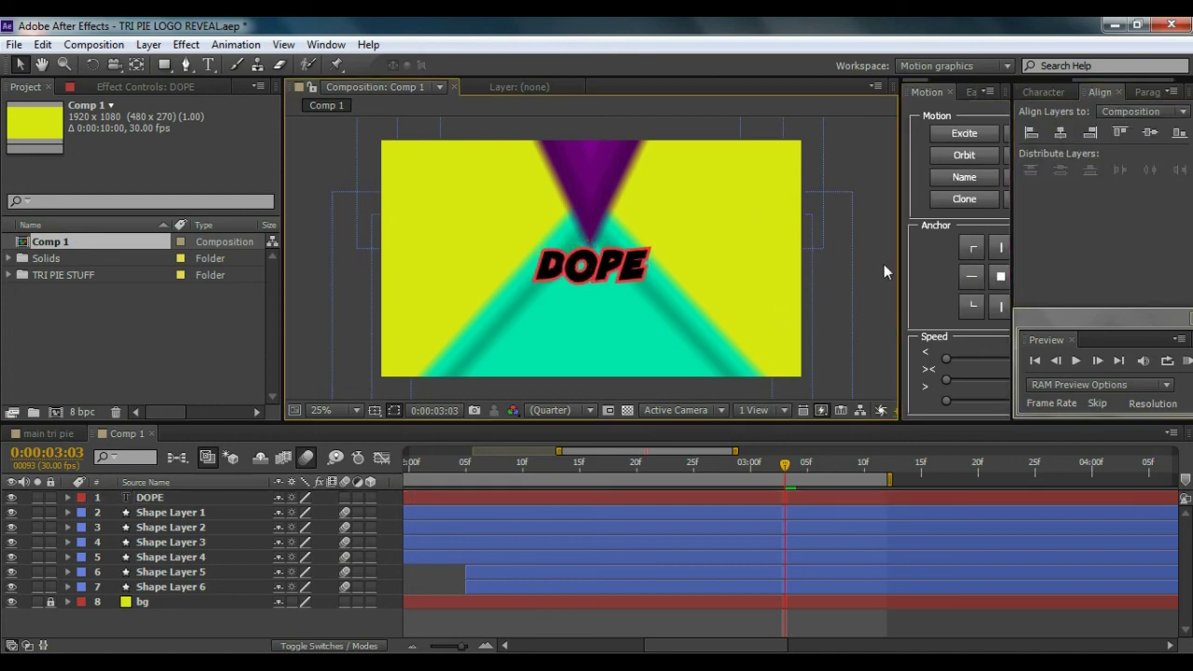
left_click(775, 497)
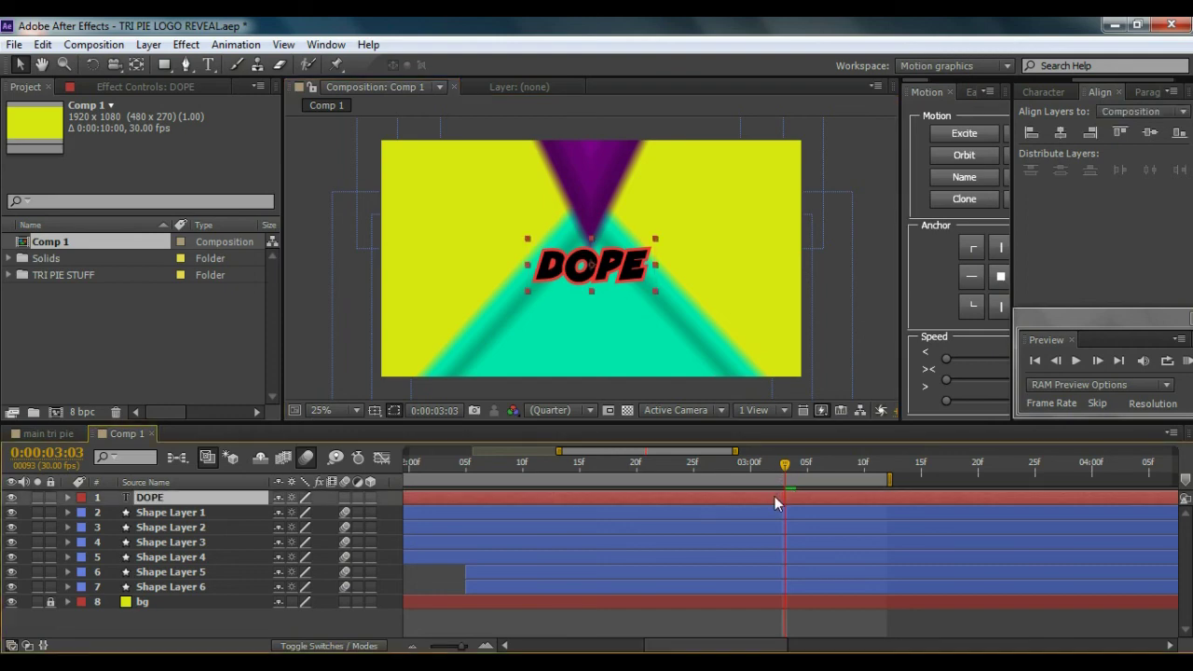
Step: Trim the DOPE layer to start at 0:00:03:02 and place it below the six shape layers, directly above bg
key("alt+bracketleft")
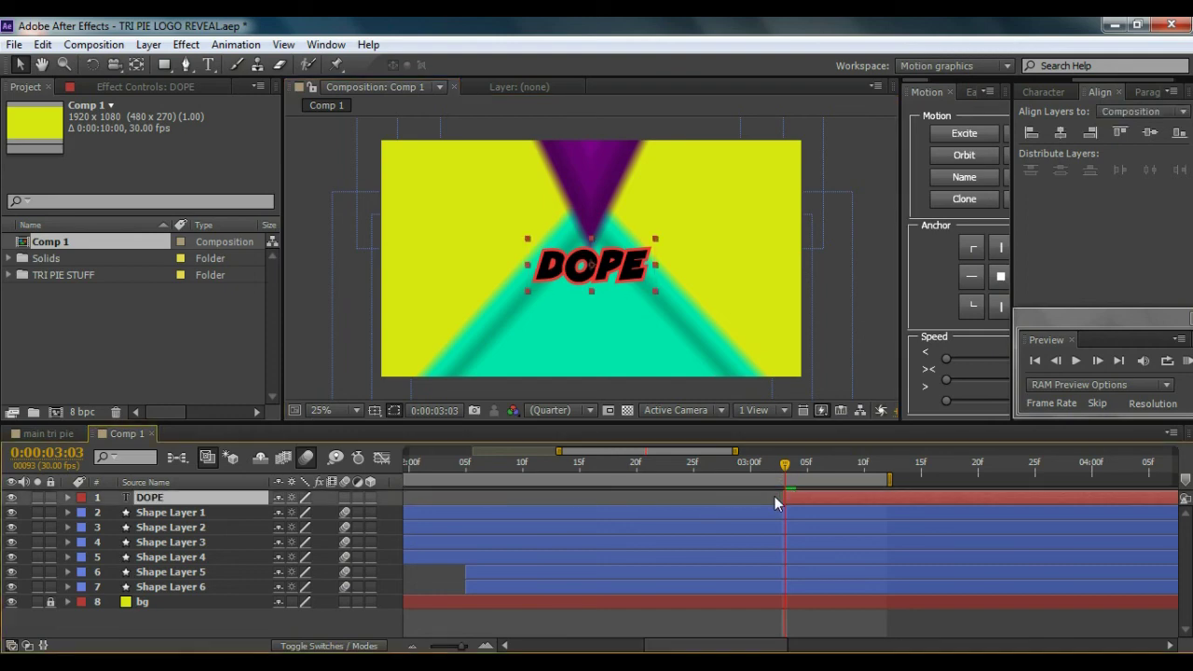
left_click_drag(181, 502, 179, 593)
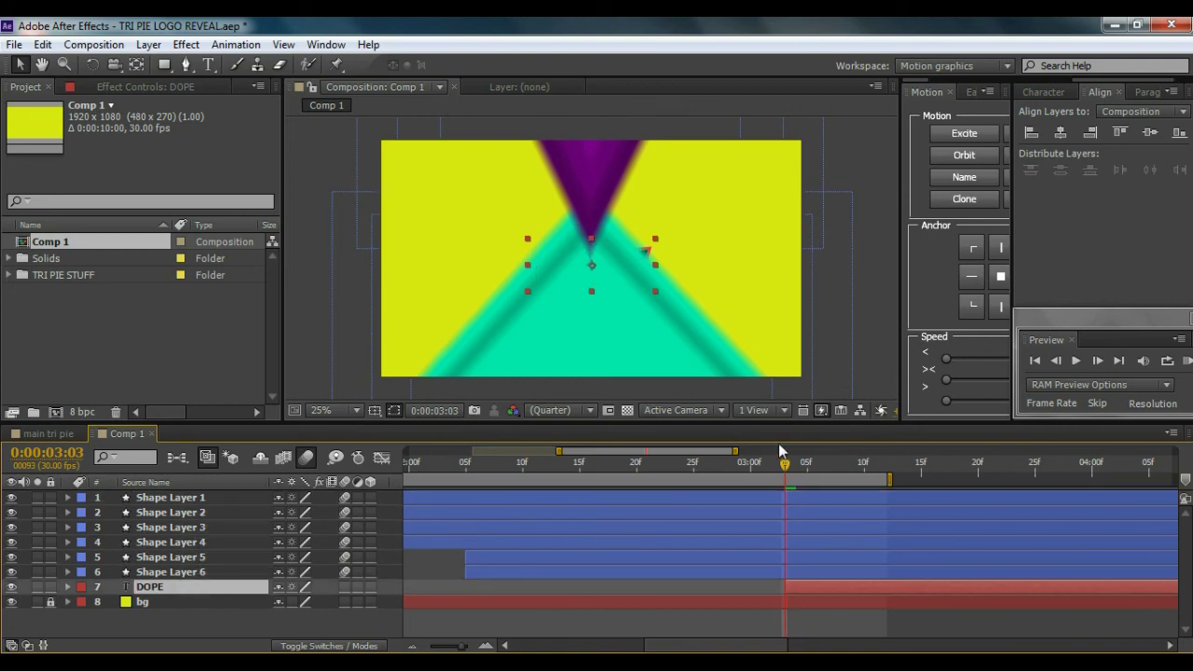
mouse_move(786, 471)
left_mouse_down()
mouse_move(817, 468)
mouse_move(779, 482)
left_mouse_up()
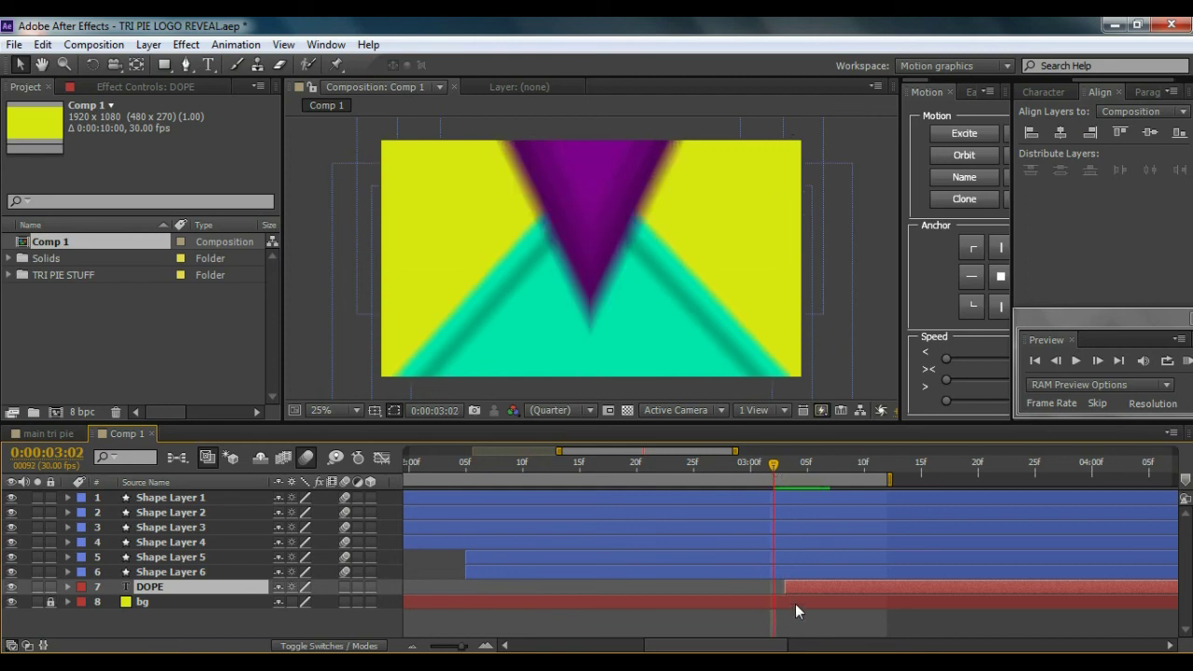
left_click_drag(778, 590, 774, 590)
Step: Keyframe the DOPE layer's Scale from 0% at 0:00:03:02 to 100% at 0:00:03:10
key("s")
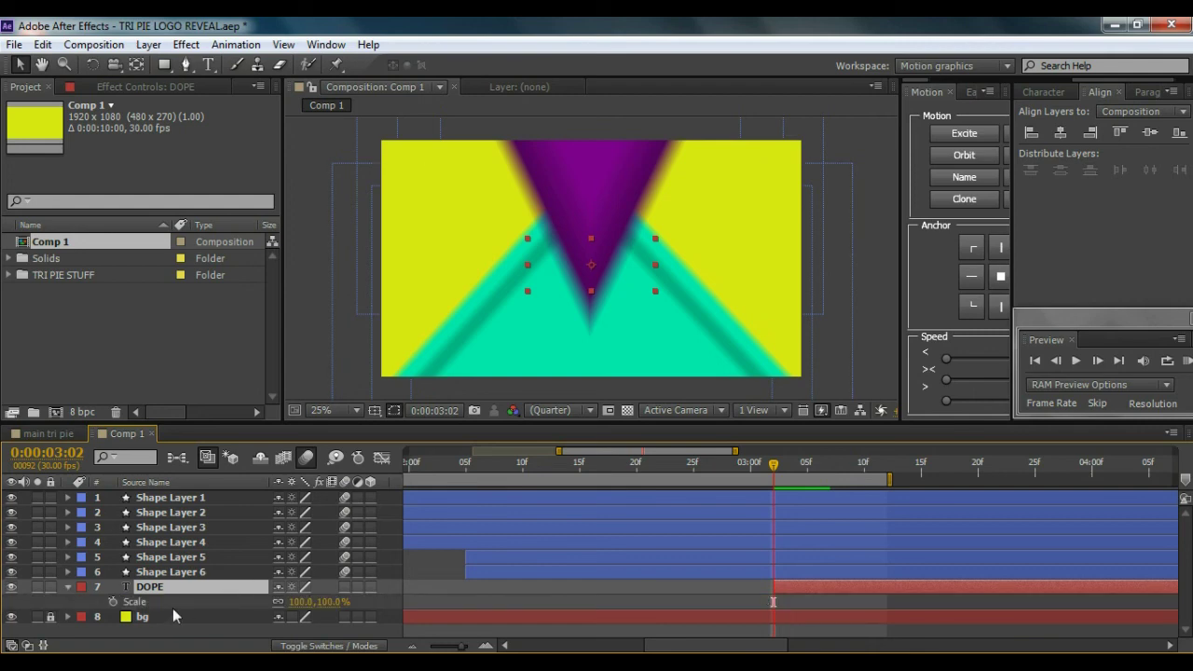
left_click(331, 601)
type("0")
key("Return")
left_click(112, 602)
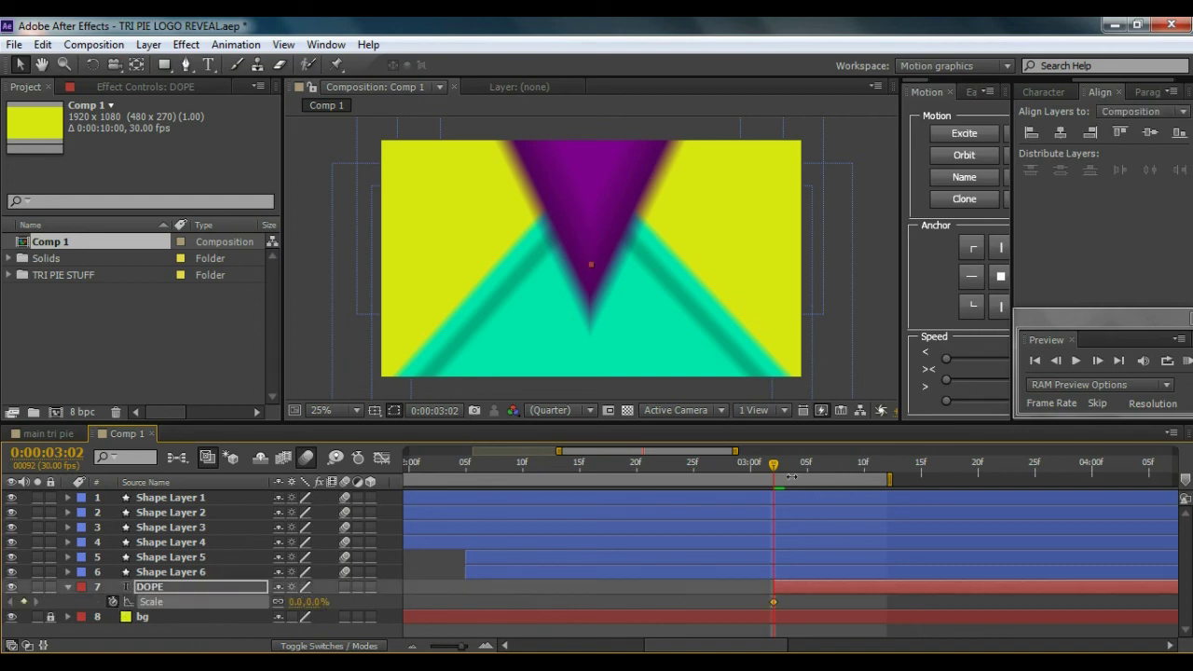
left_click_drag(773, 471, 864, 466)
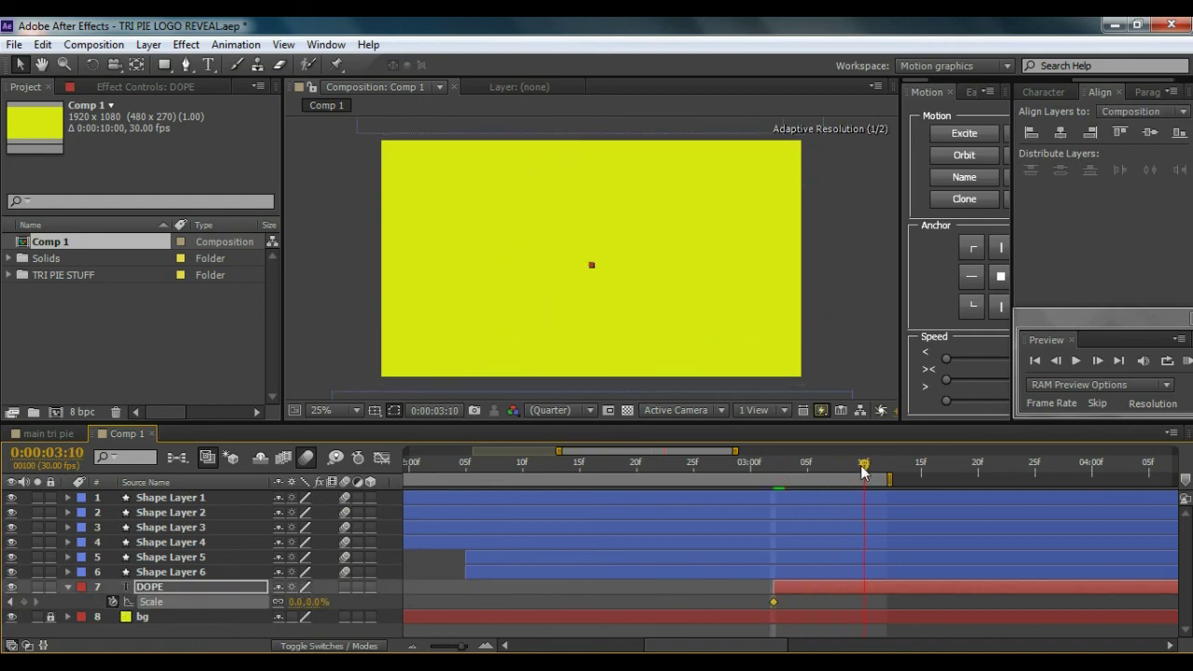
left_click(317, 601)
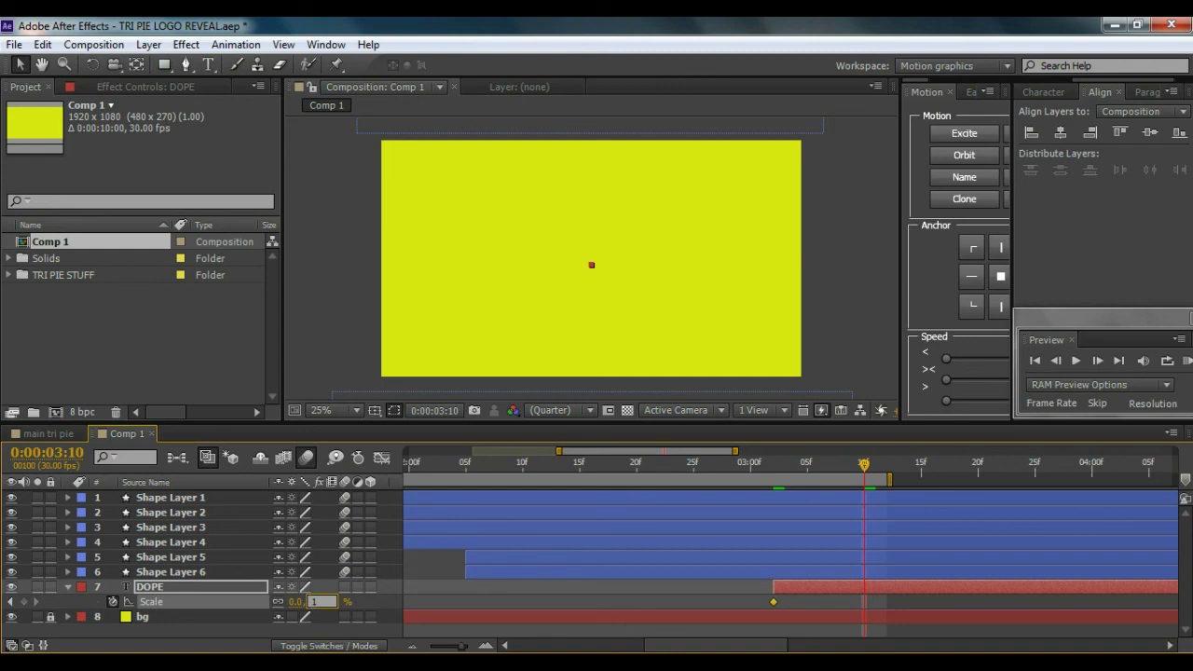
key("Return")
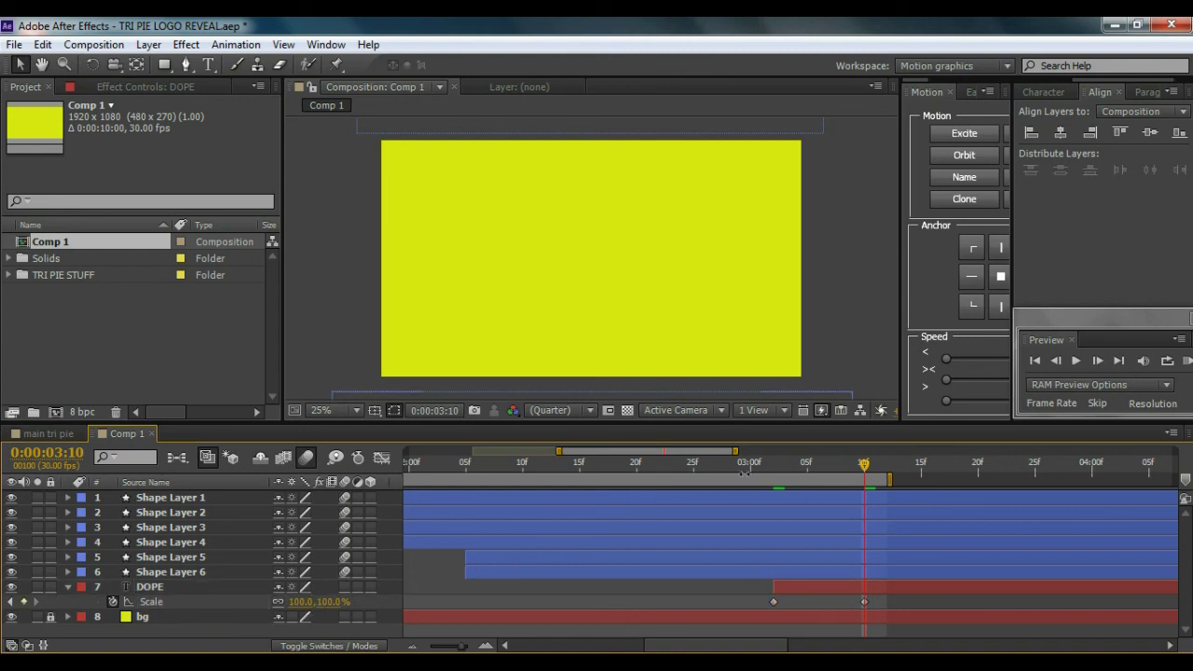
Step: Apply Easy Ease to both Scale keyframes of the DOPE layer
left_click_drag(753, 464, 822, 490)
left_click_drag(736, 595, 881, 617)
key("F9")
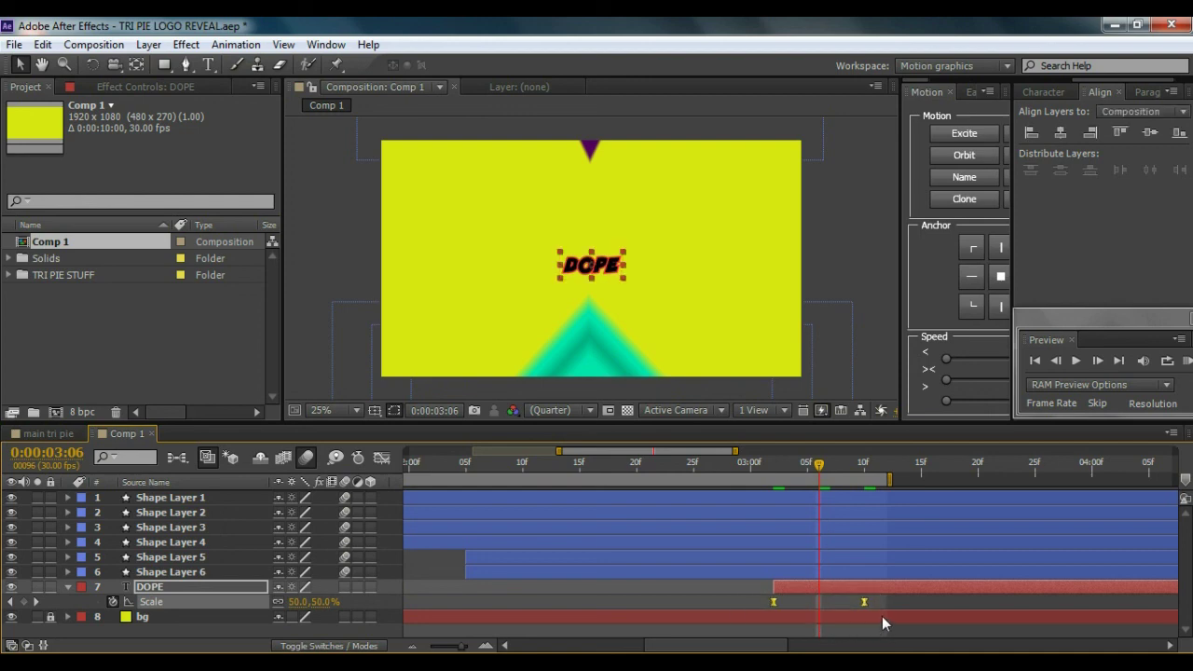
Step: Extend the work area back to the composition's start, collapse the DOPE layer's properties and run a RAM preview
left_click_drag(561, 451, 406, 453)
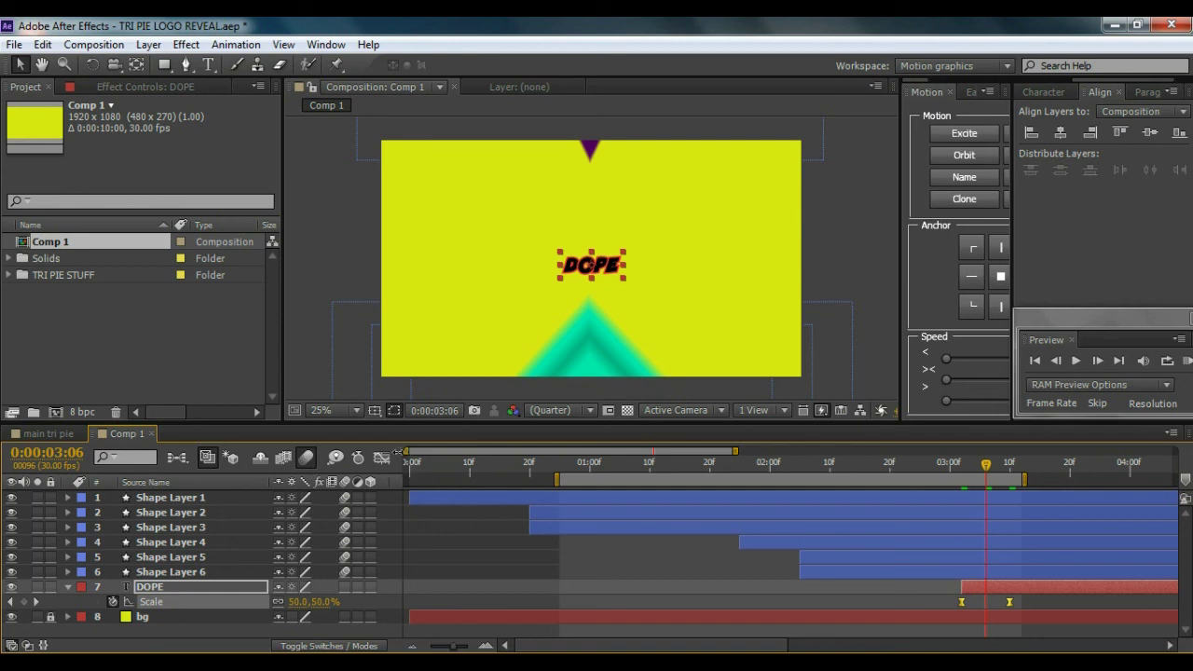
left_click_drag(556, 481, 367, 492)
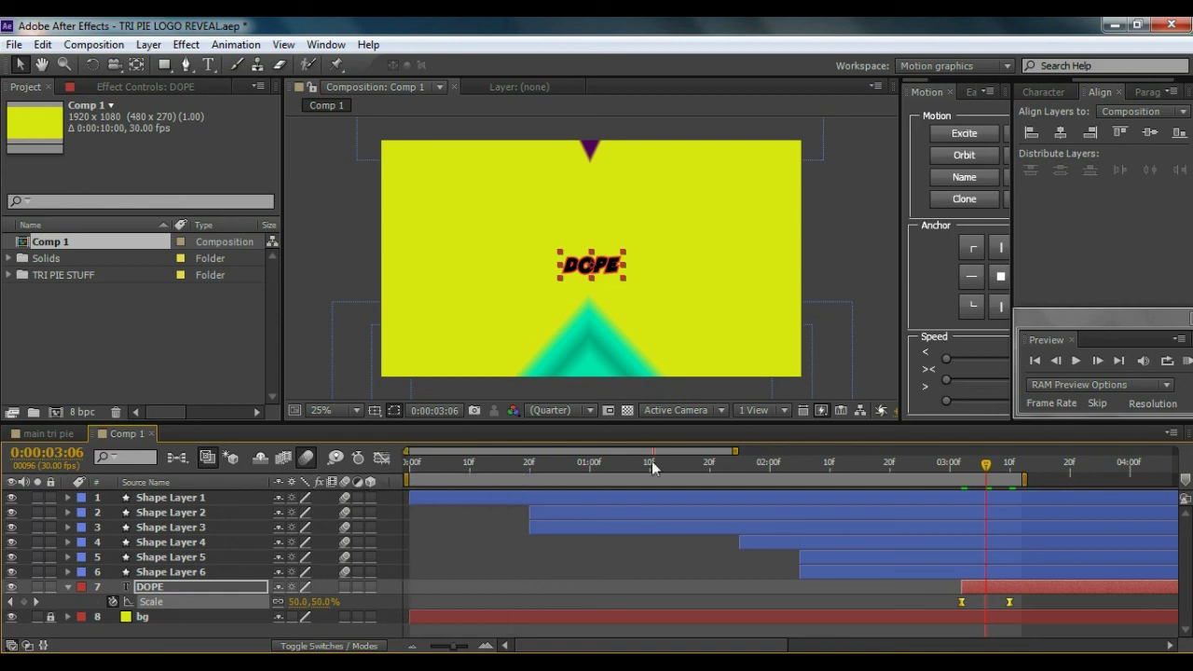
left_click(68, 588)
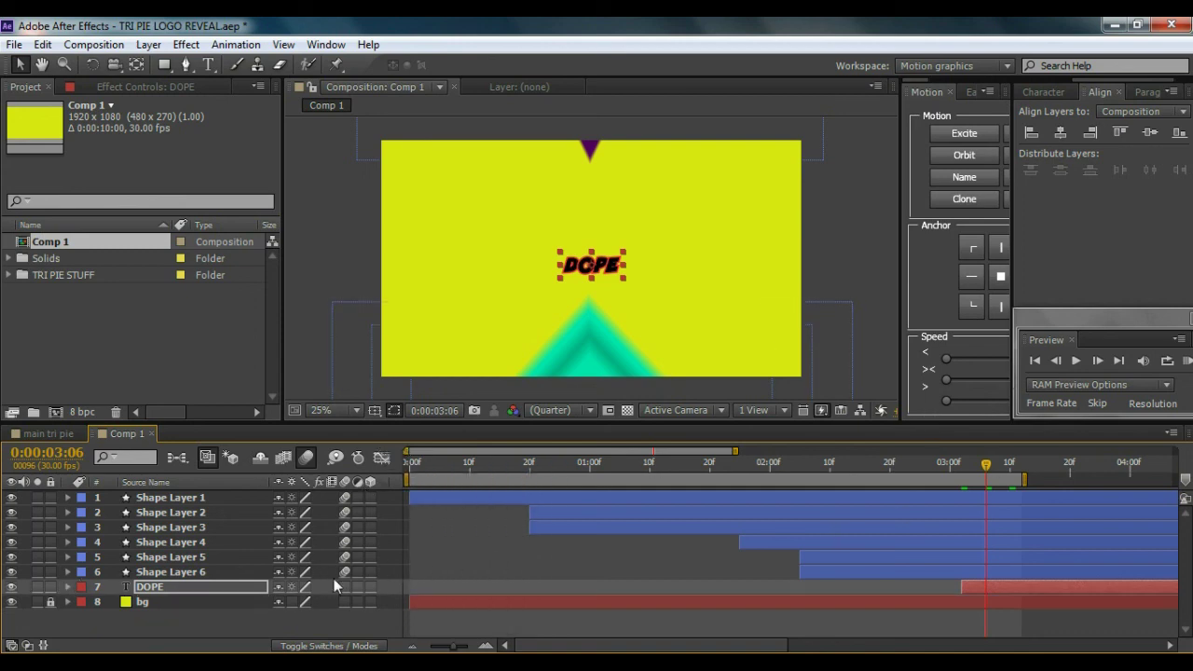
left_click(1187, 362)
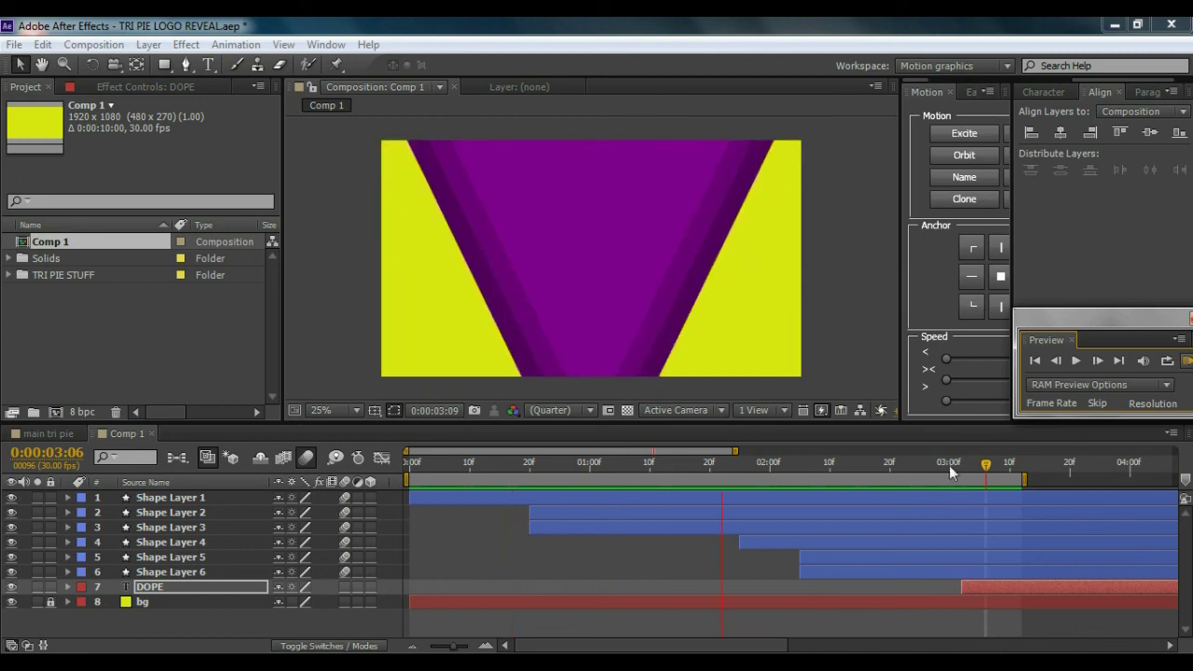
Step: Shift the work area about 12 frames later, enable motion blur on the DOPE layer and check it around 0:00:03:06
left_click(952, 461)
left_click_drag(1018, 478, 1091, 478)
mouse_move(990, 476)
left_mouse_down()
mouse_move(1042, 463)
mouse_move(940, 480)
mouse_move(1004, 474)
mouse_move(986, 477)
left_mouse_up()
left_click(896, 393)
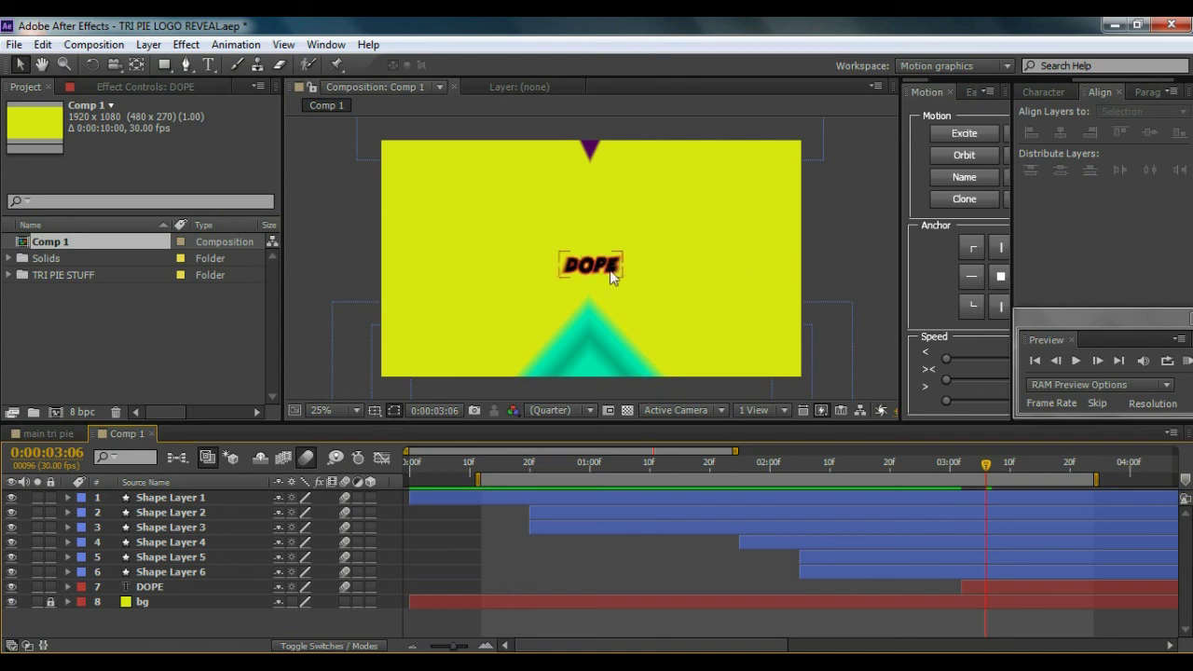
scroll(589, 275, "up", 2)
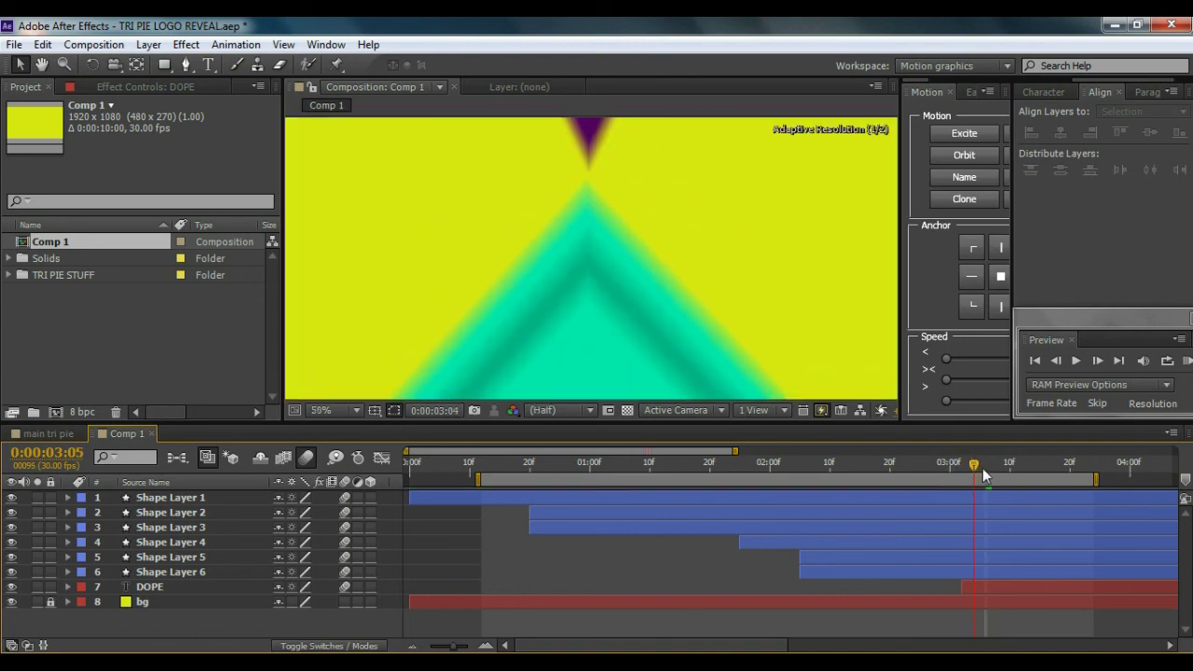
scroll(772, 329, "down", 2)
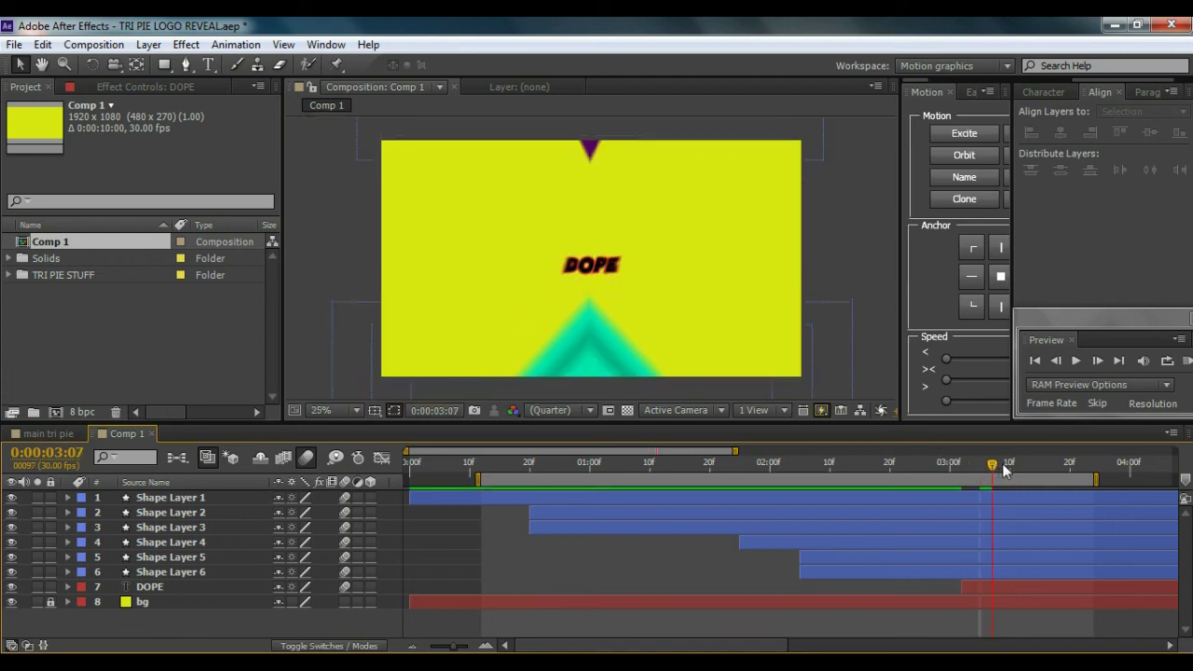